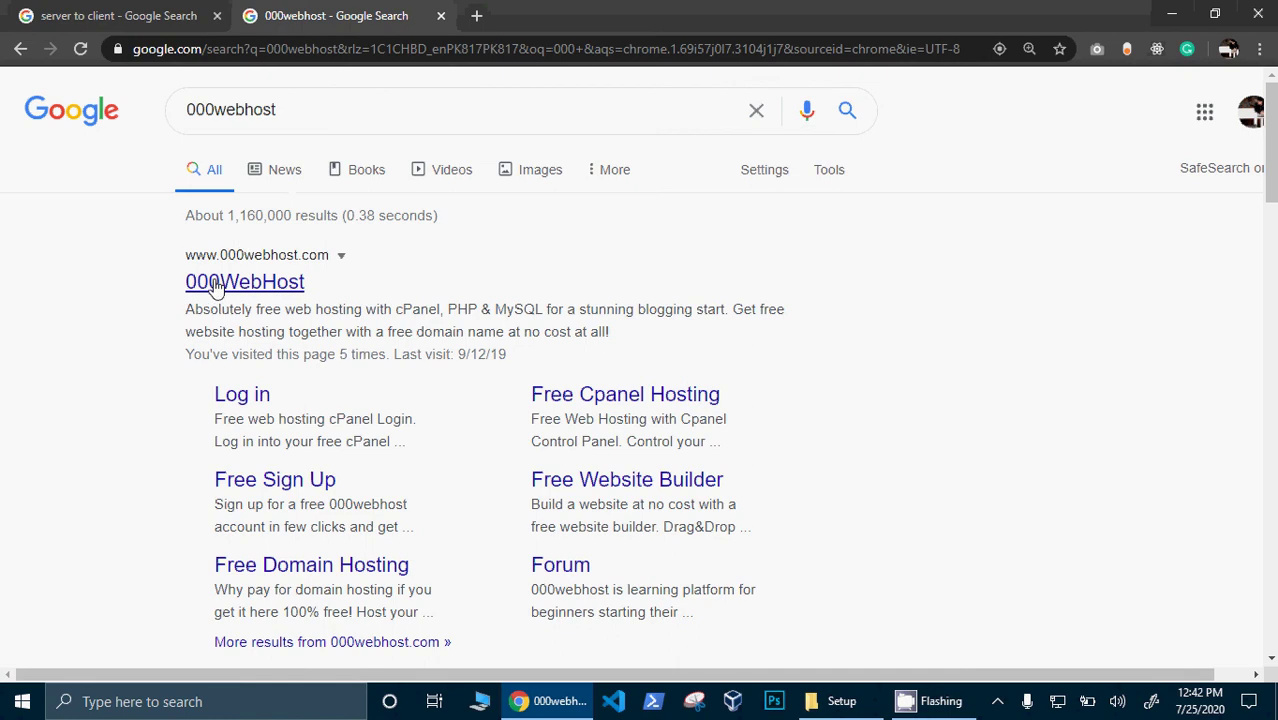
# - Open the 000WebHost site from the search results and close the Hostinger 90% OFF popup
pyautogui.click(215, 287)
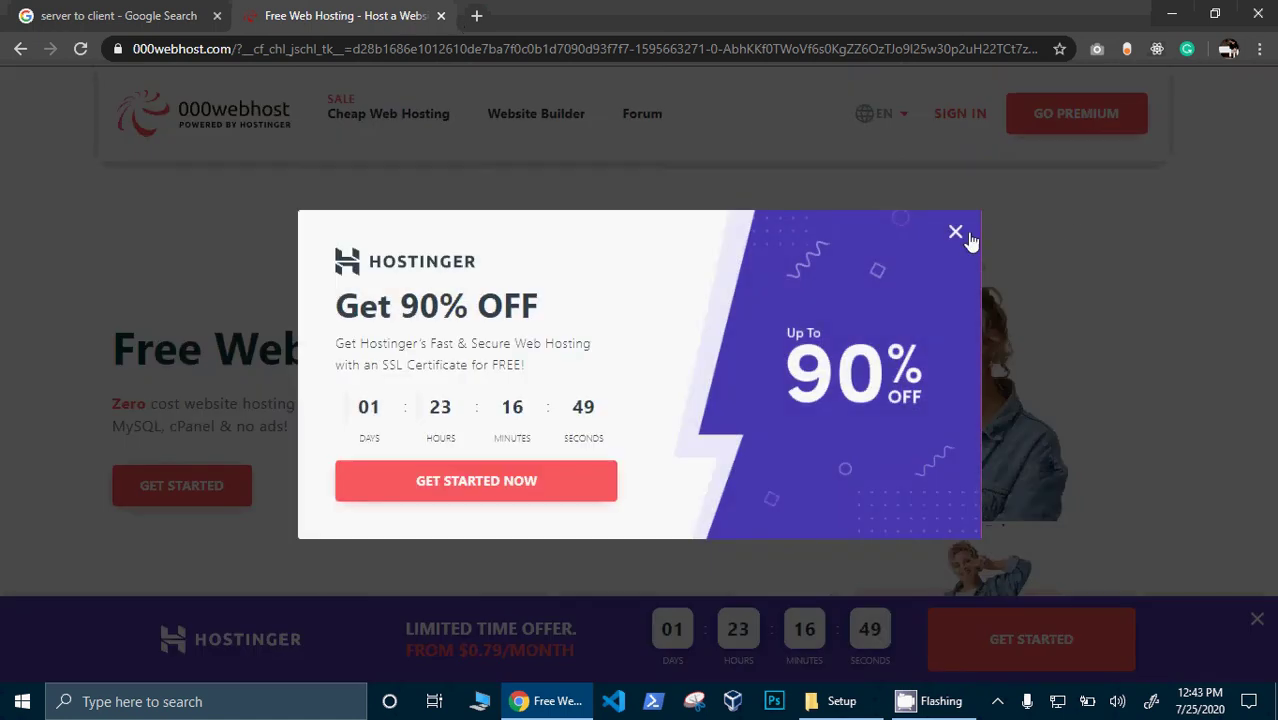
pyautogui.click(955, 234)
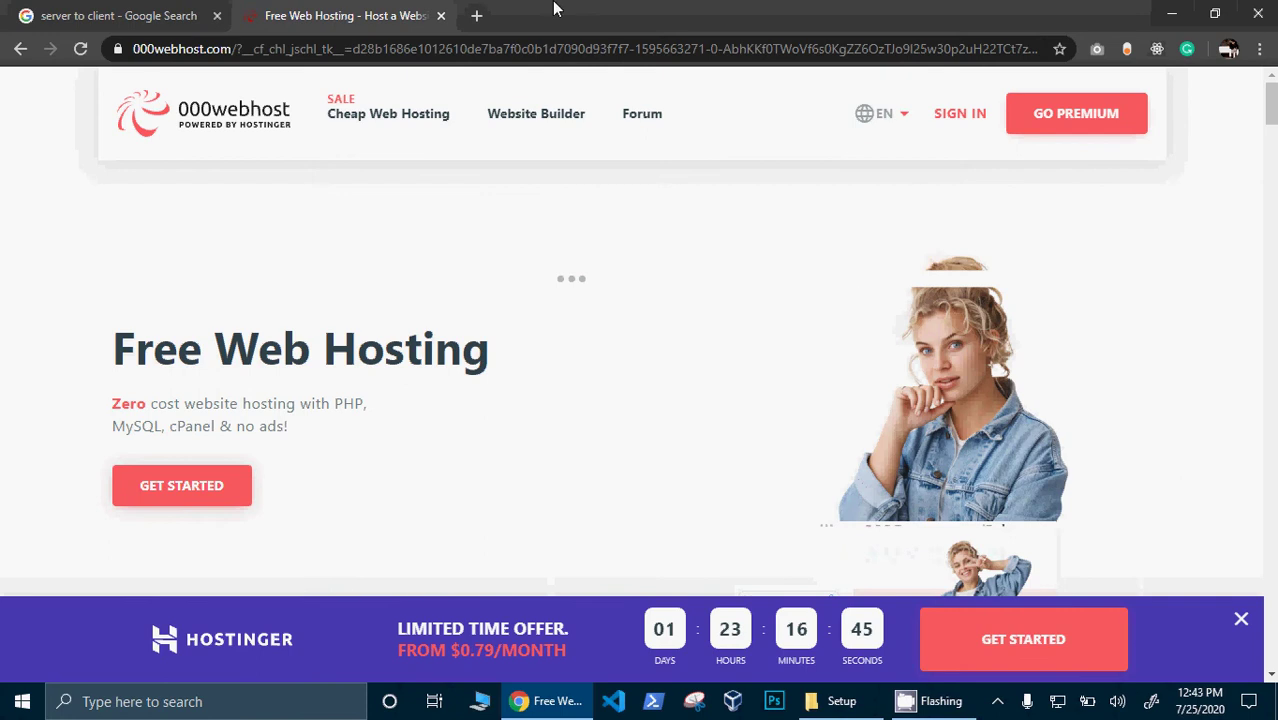
# - Search Google for 'online server' in a new tab
pyautogui.click(476, 15)
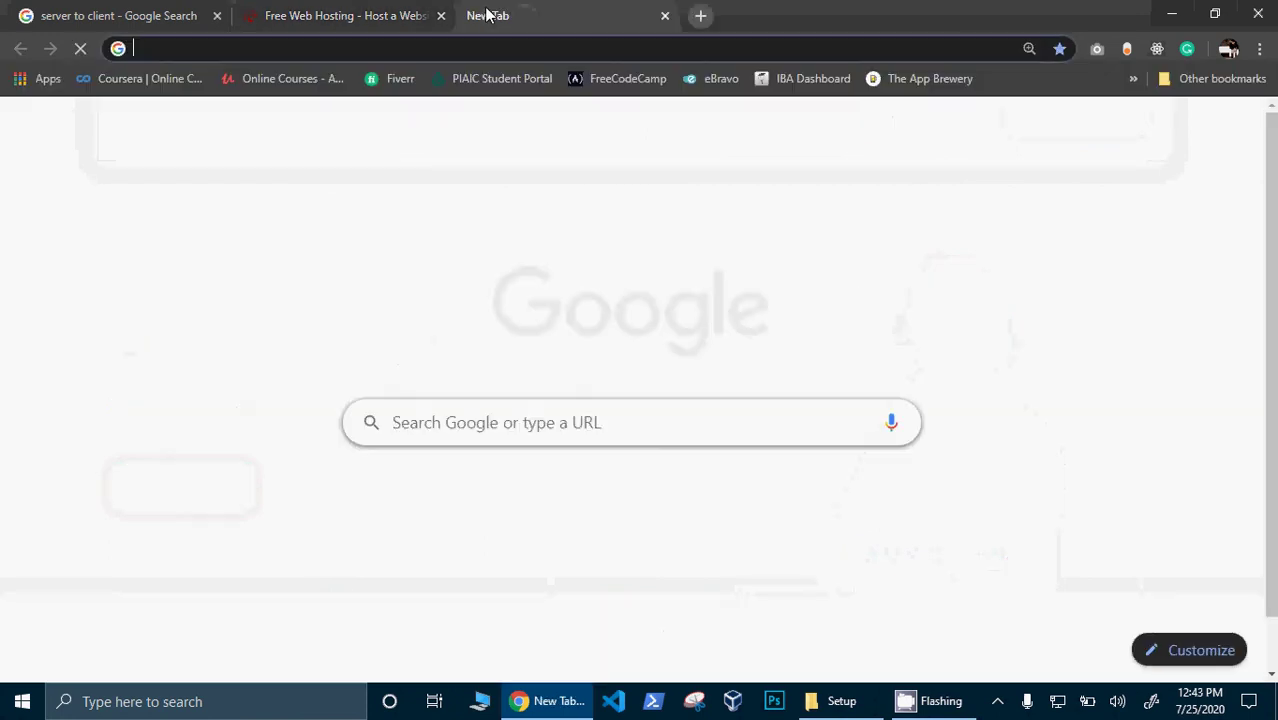
pyautogui.write('online serv')
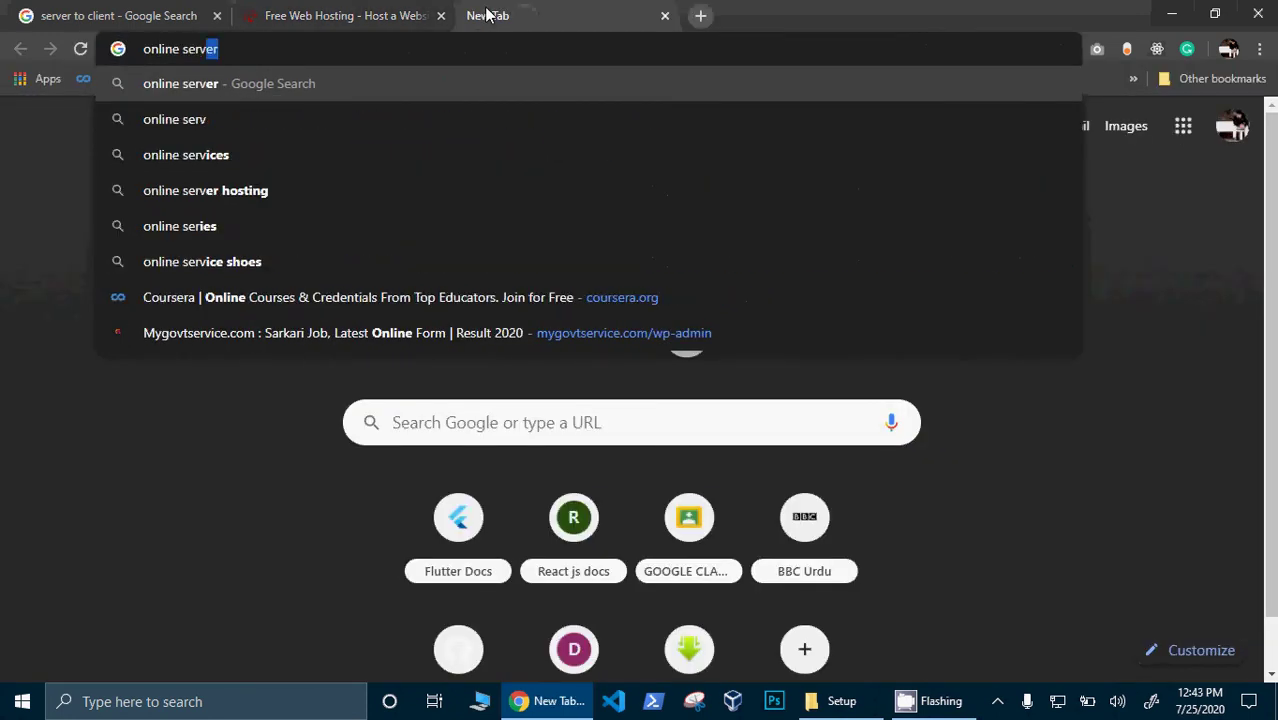
pyautogui.press('Return')
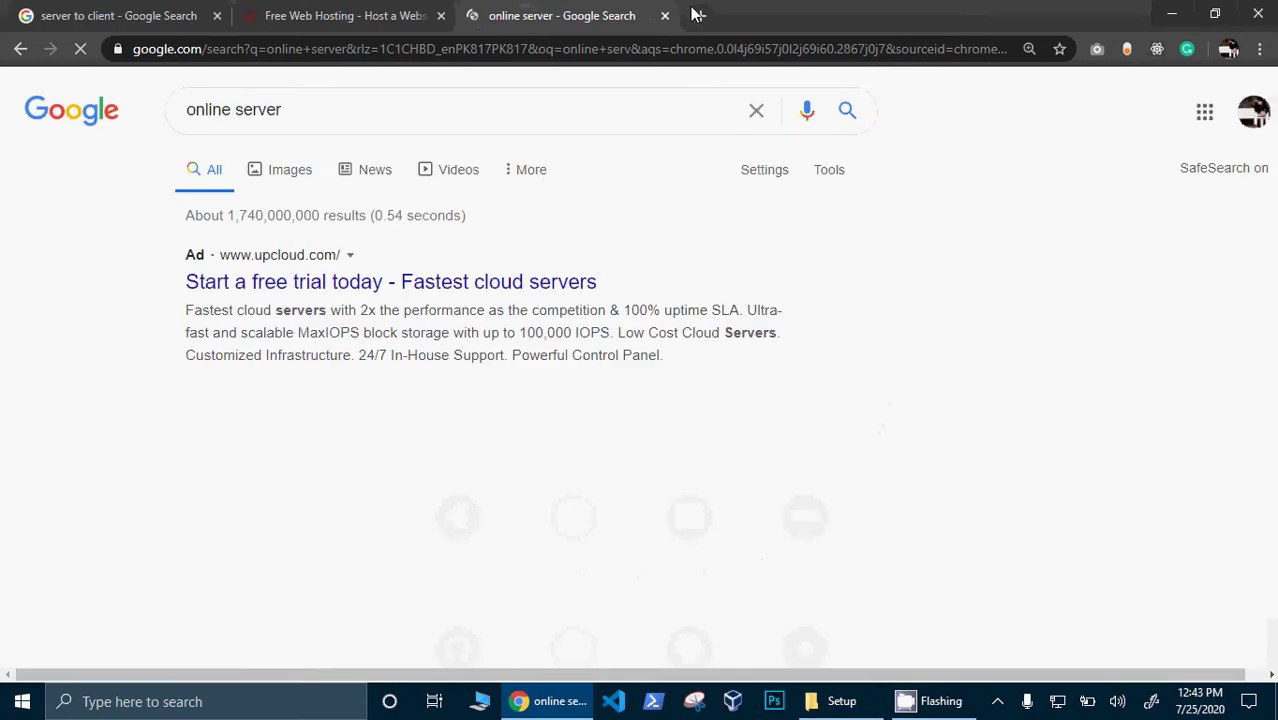
# - Search 'offline server' in another new tab, then return to the server-to-client image results
pyautogui.click(700, 15)
pyautogui.write('offline server')
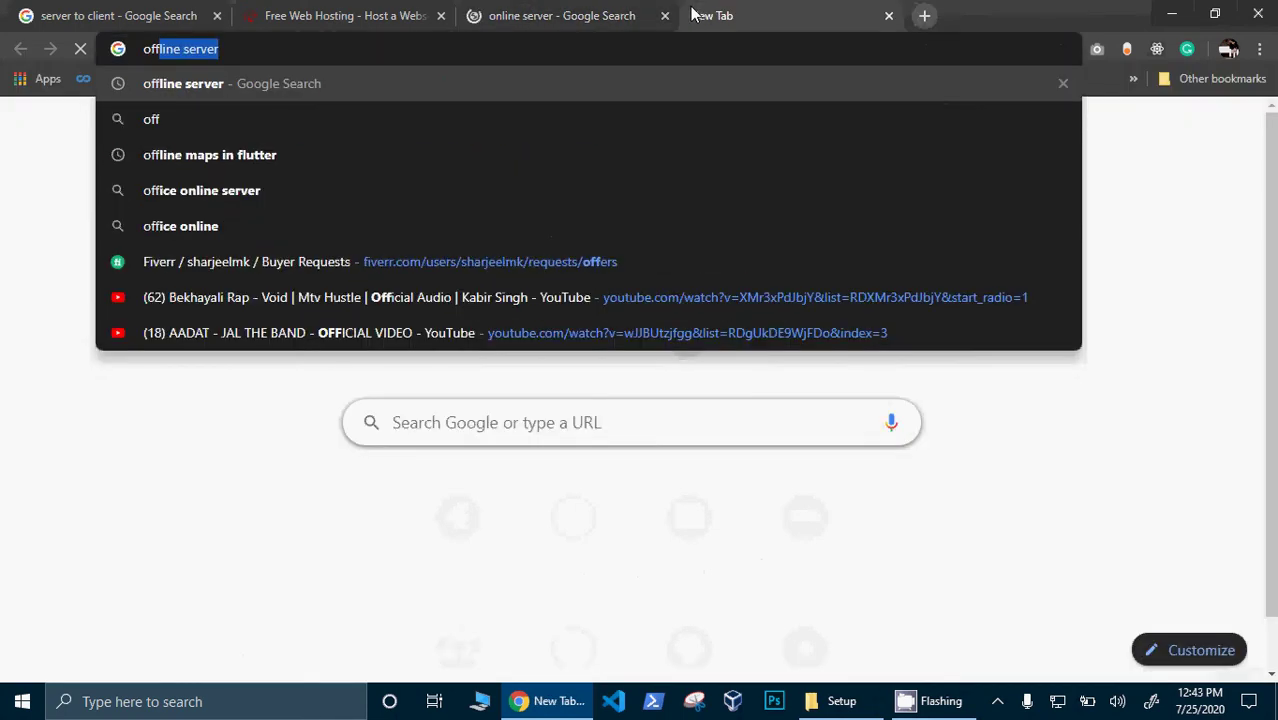
pyautogui.press('Return')
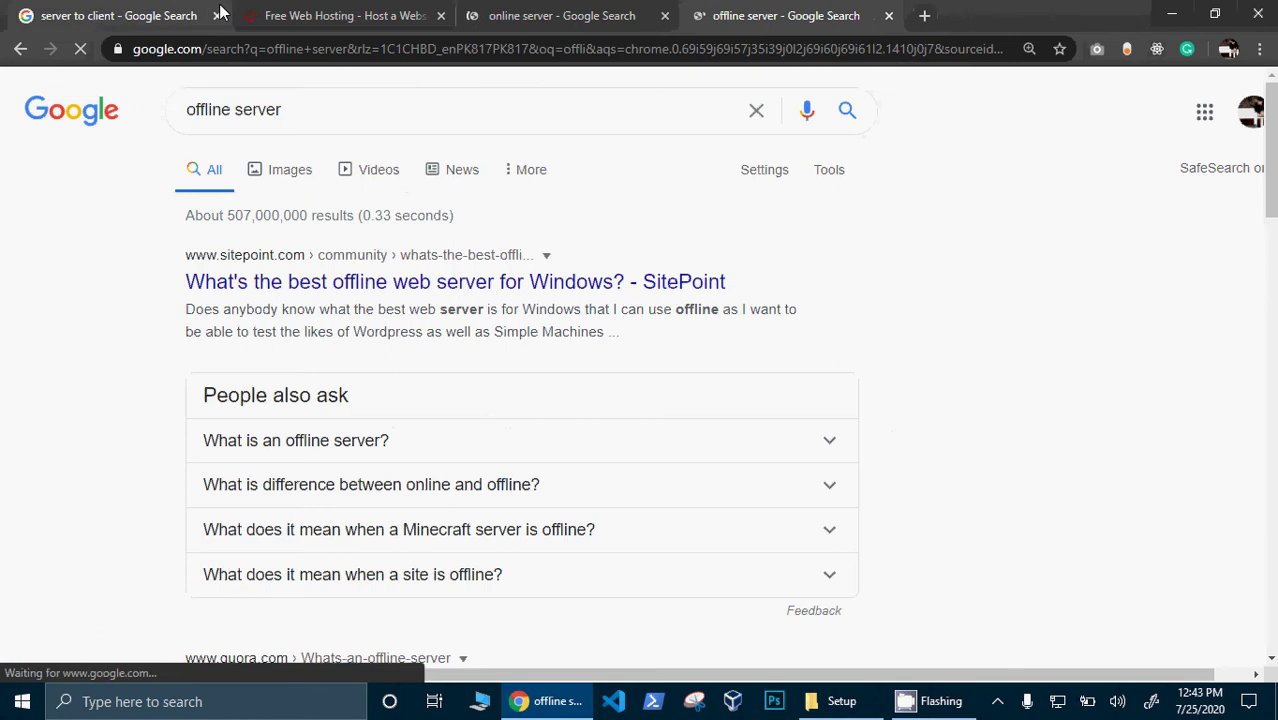
pyautogui.hotkey('ctrl', '2')
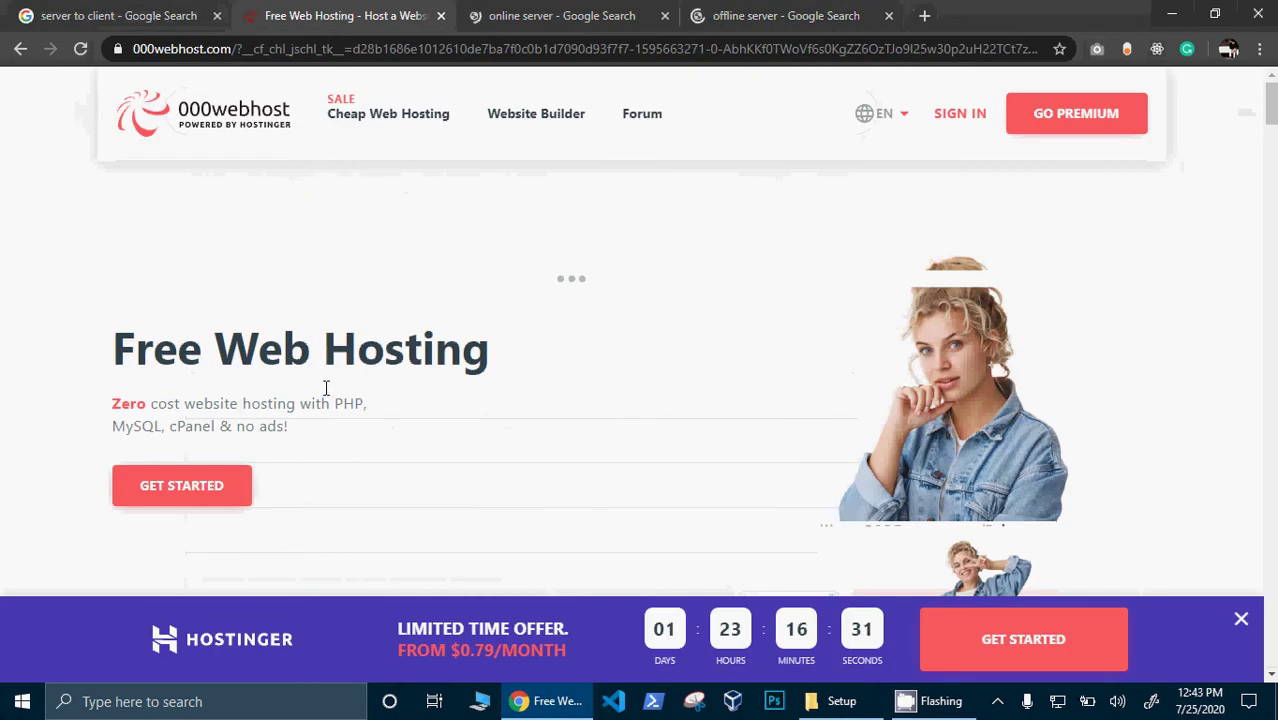
pyautogui.hotkey('ctrl', '1')
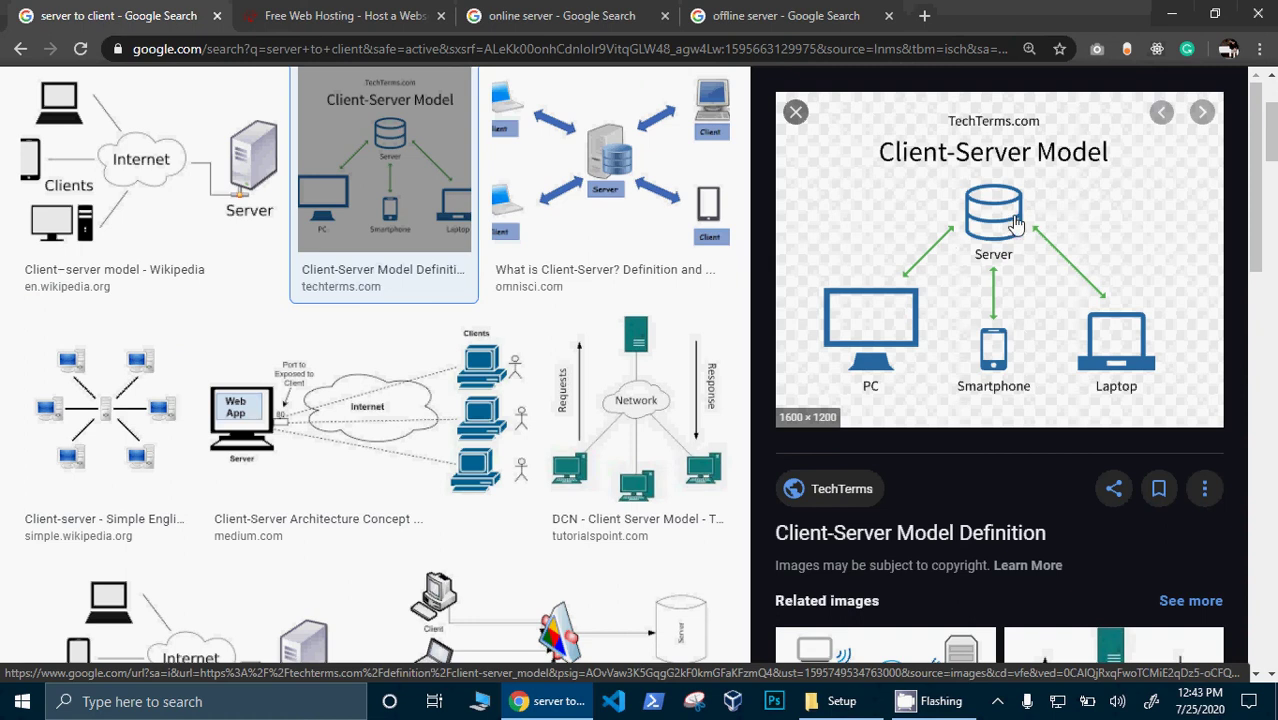
# - Show Google Images results for both the 'online server' and 'offline server' searches
pyautogui.click(588, 12)
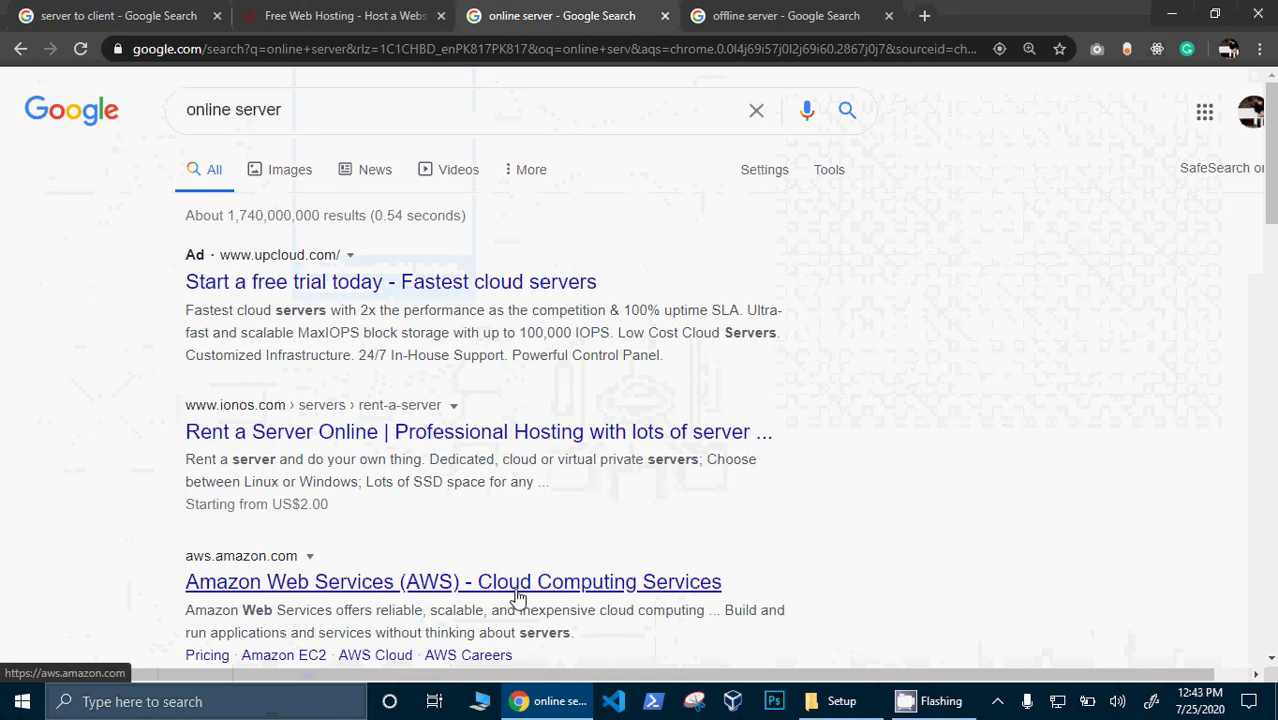
pyautogui.click(245, 172)
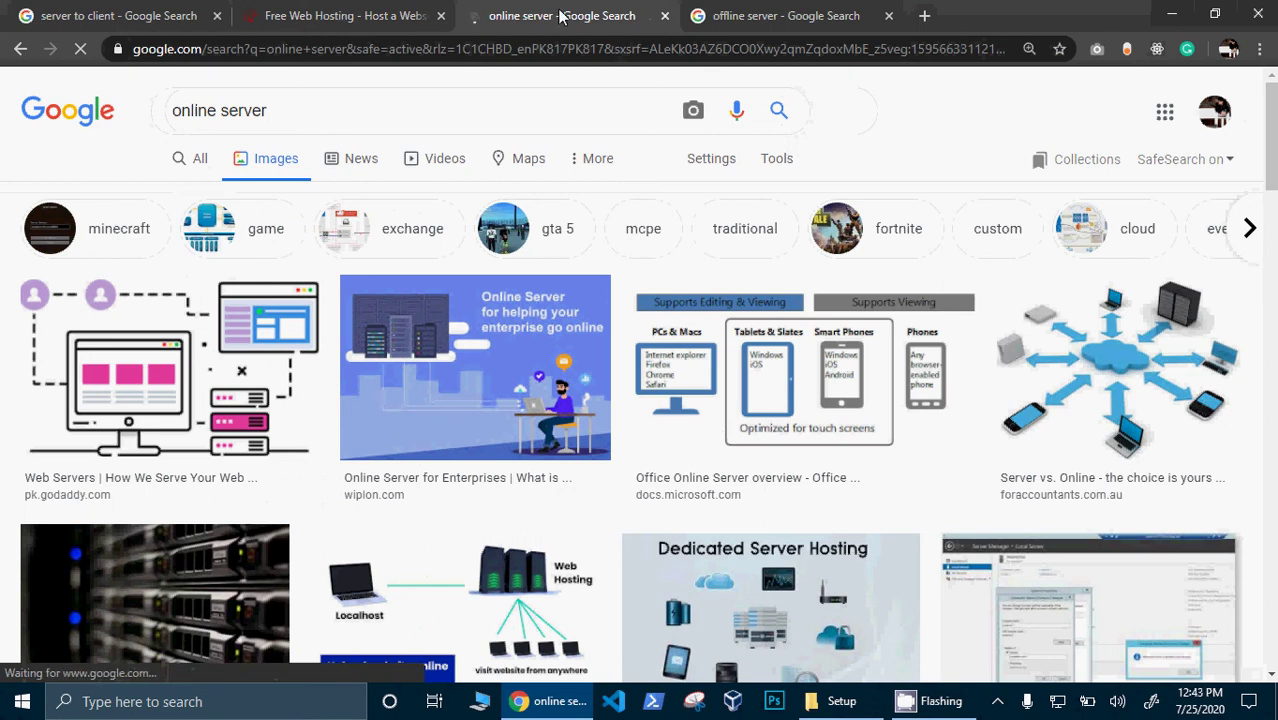
pyautogui.click(727, 14)
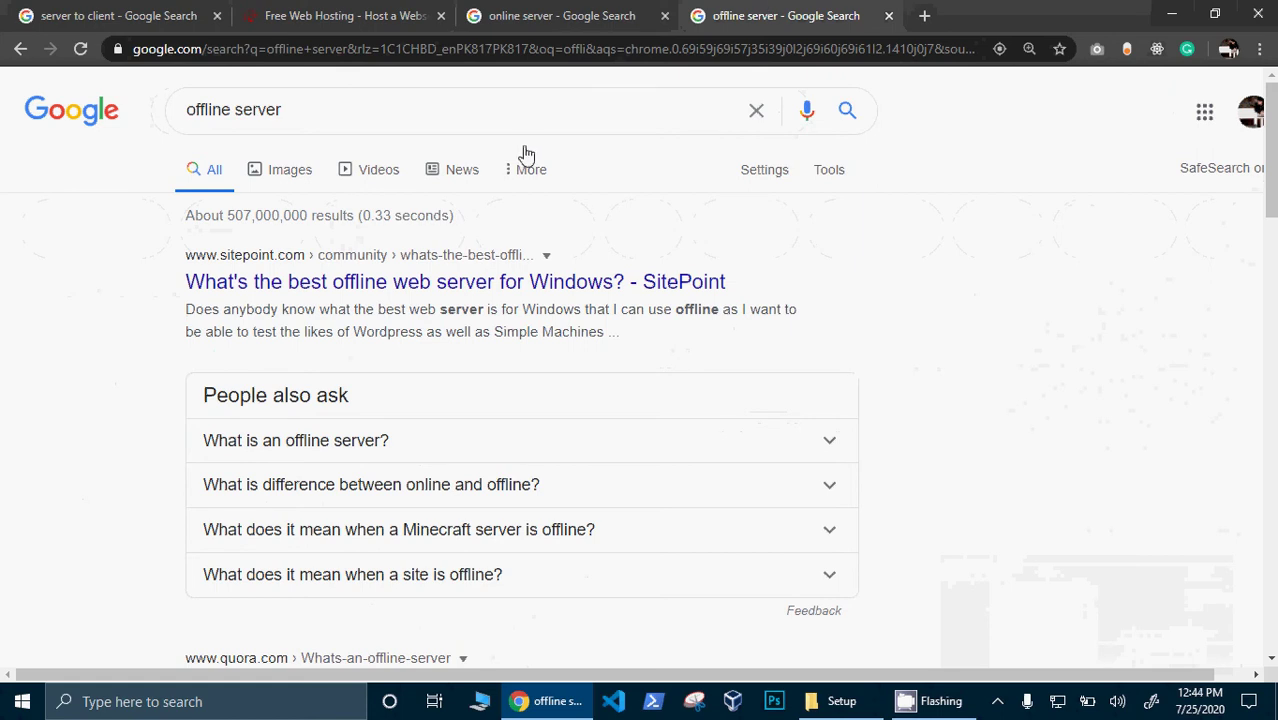
pyautogui.moveTo(251, 207); pyautogui.dragTo(262, 178)
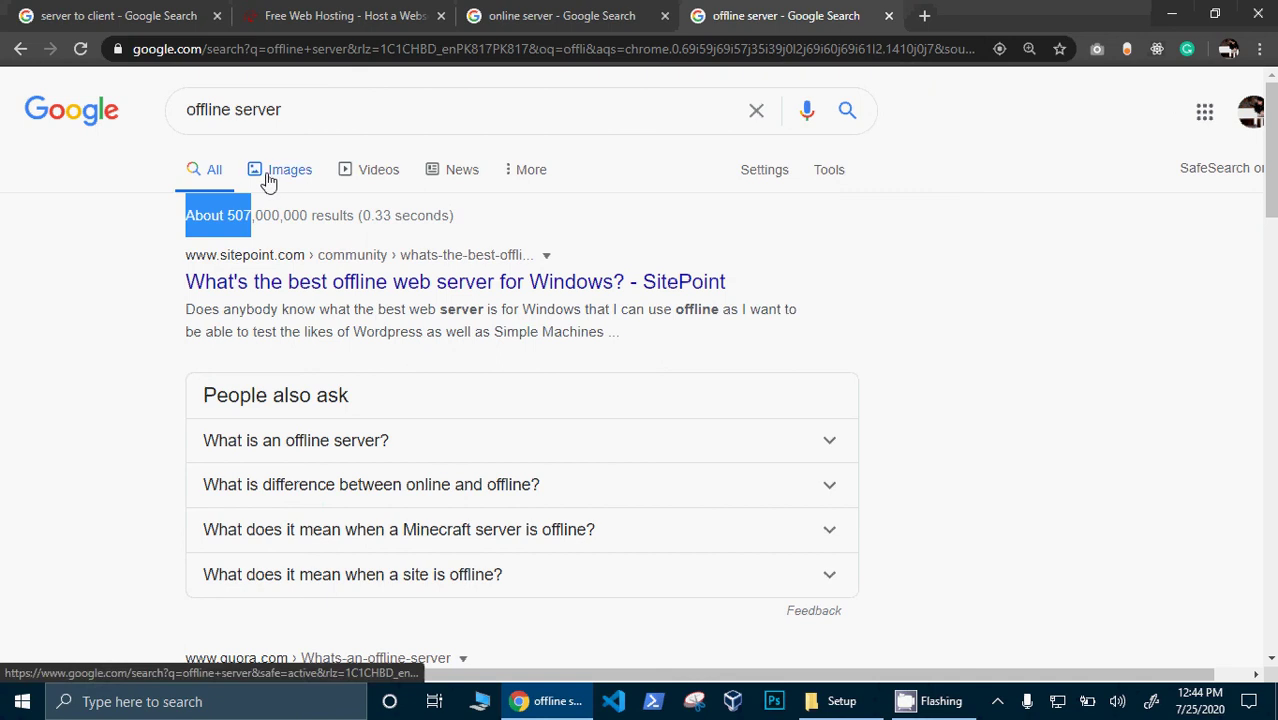
pyautogui.click(265, 177)
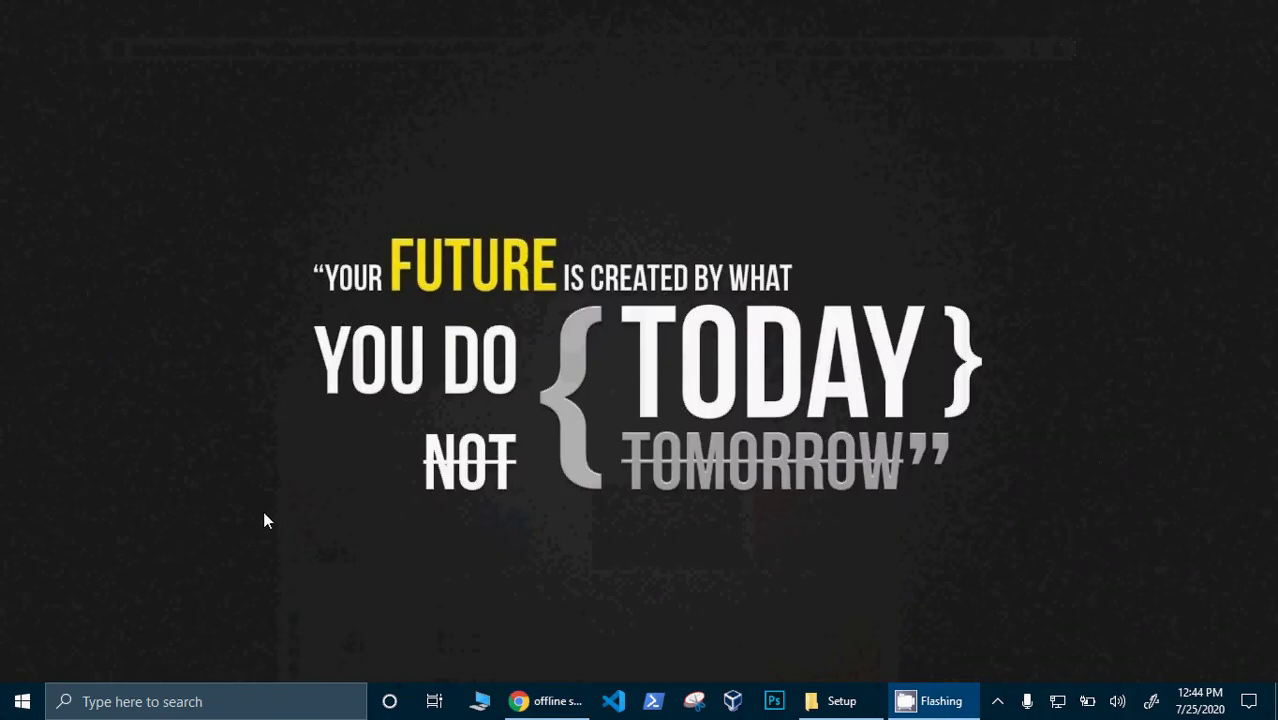
# - Dismiss the Start menu and bring Chrome with the offline server image results back to front
pyautogui.press('super')
pyautogui.press('super')
pyautogui.hotkey('alt', 'Tab')
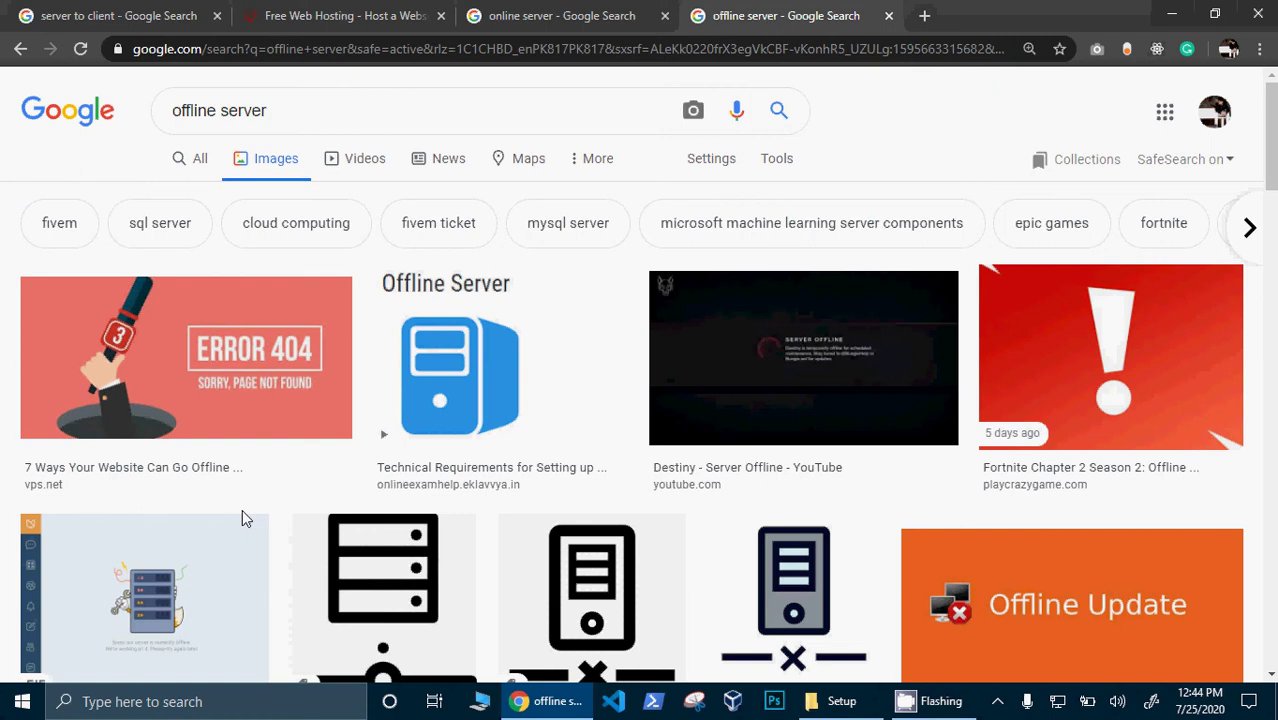
pyautogui.click(508, 15)
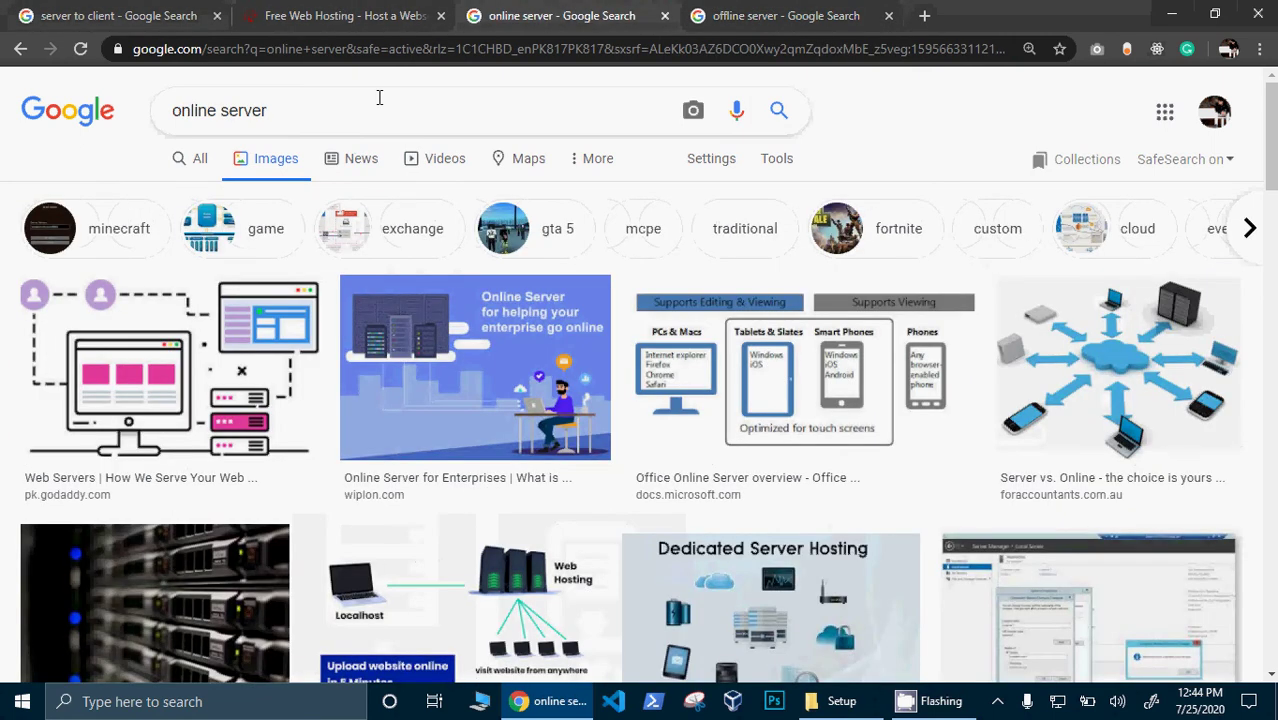
pyautogui.click(348, 30)
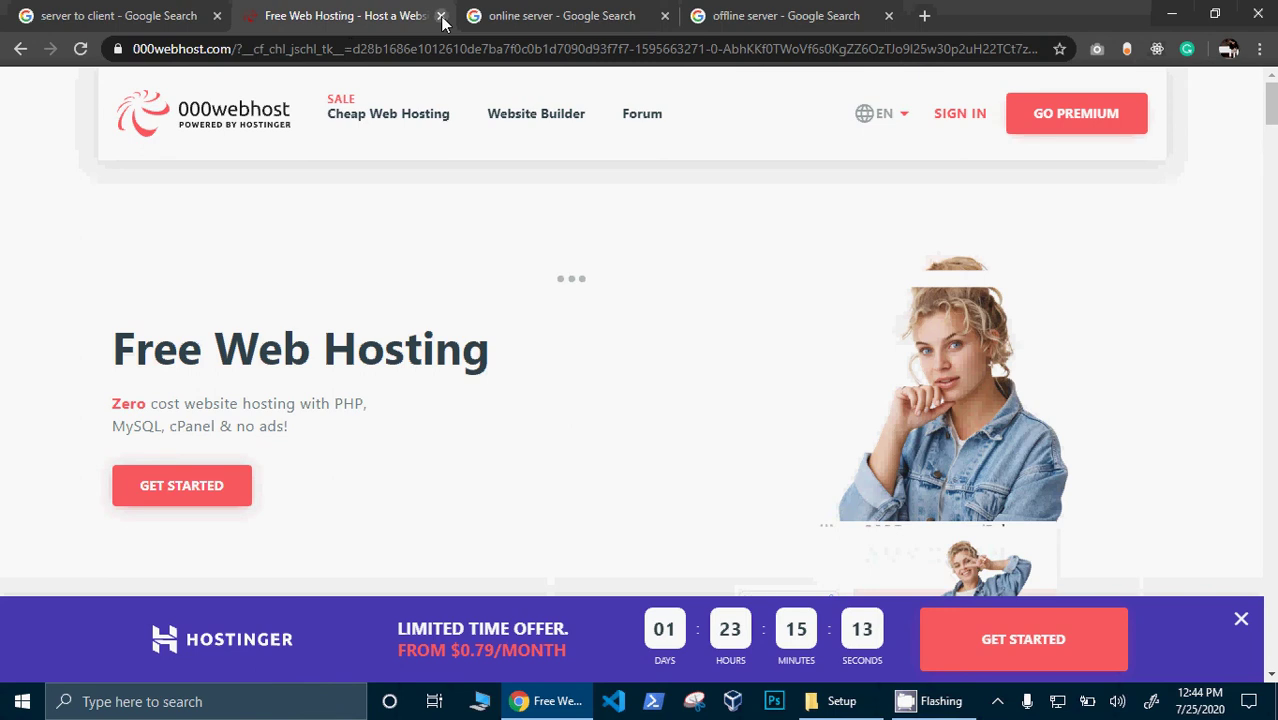
pyautogui.click(520, 14)
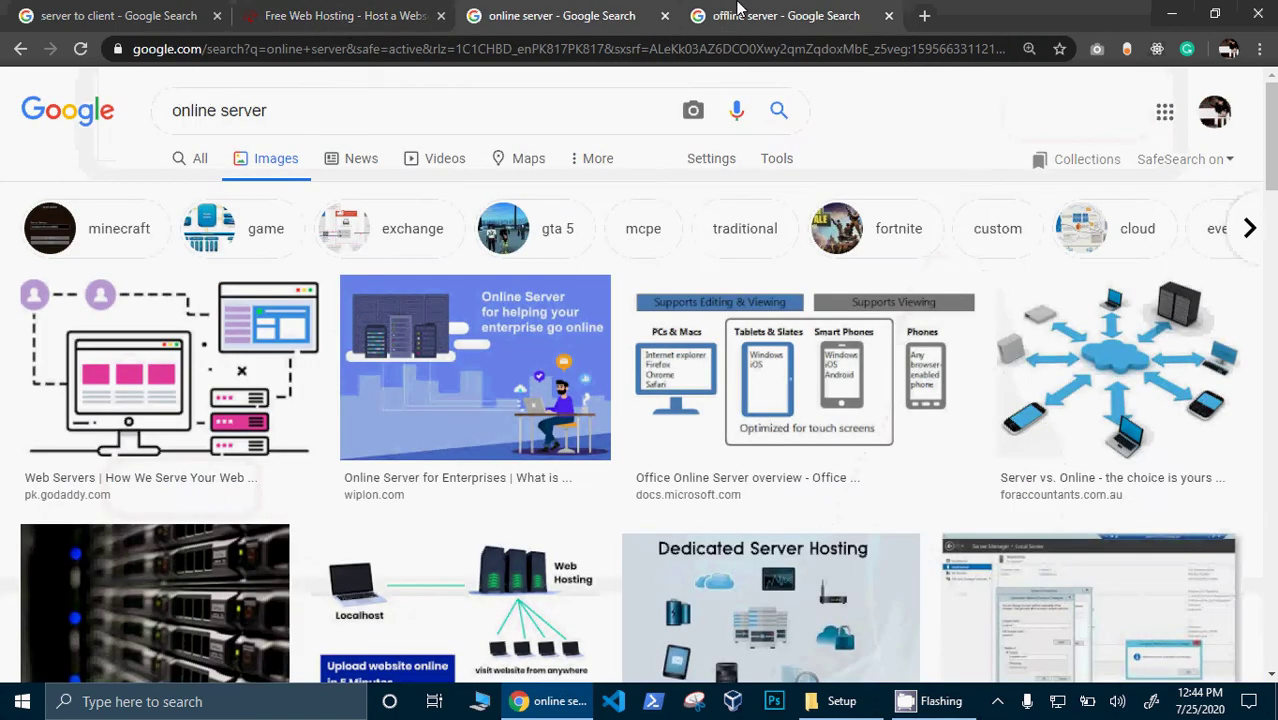
pyautogui.click(738, 12)
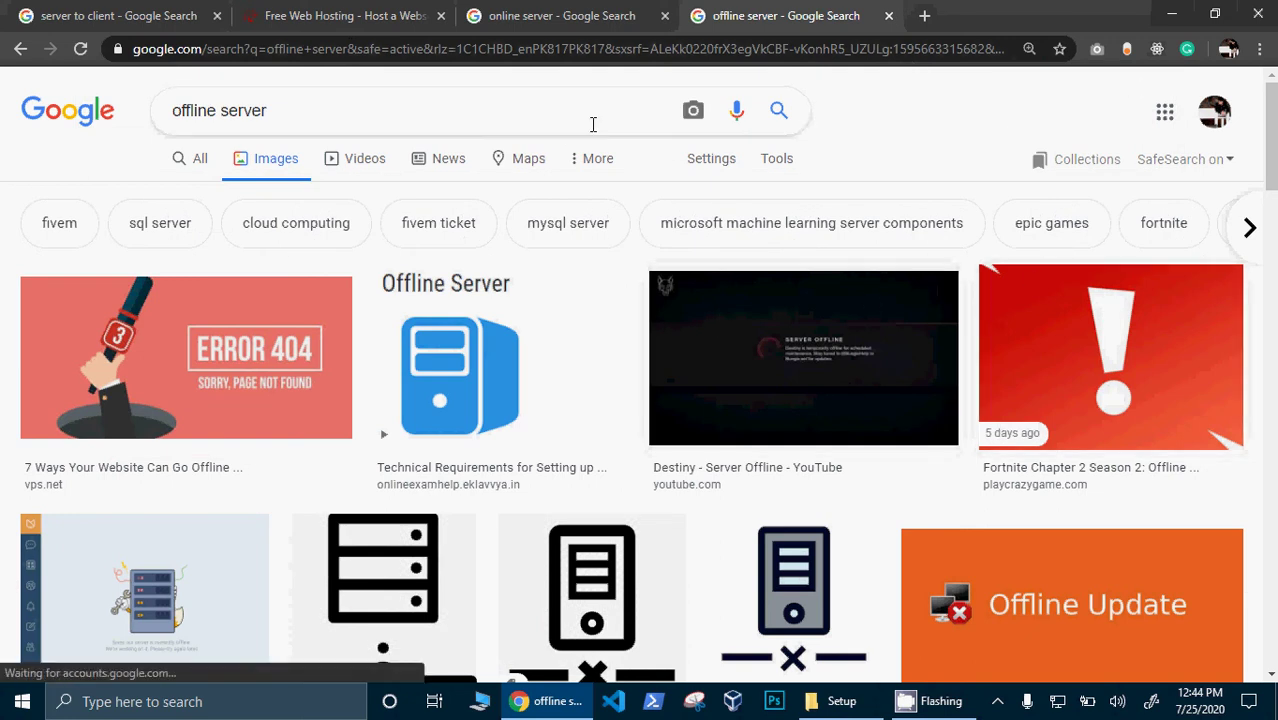
# - Replace the query with 'apache server' and view its web results and Apache knowledge panel
pyautogui.click(523, 119)
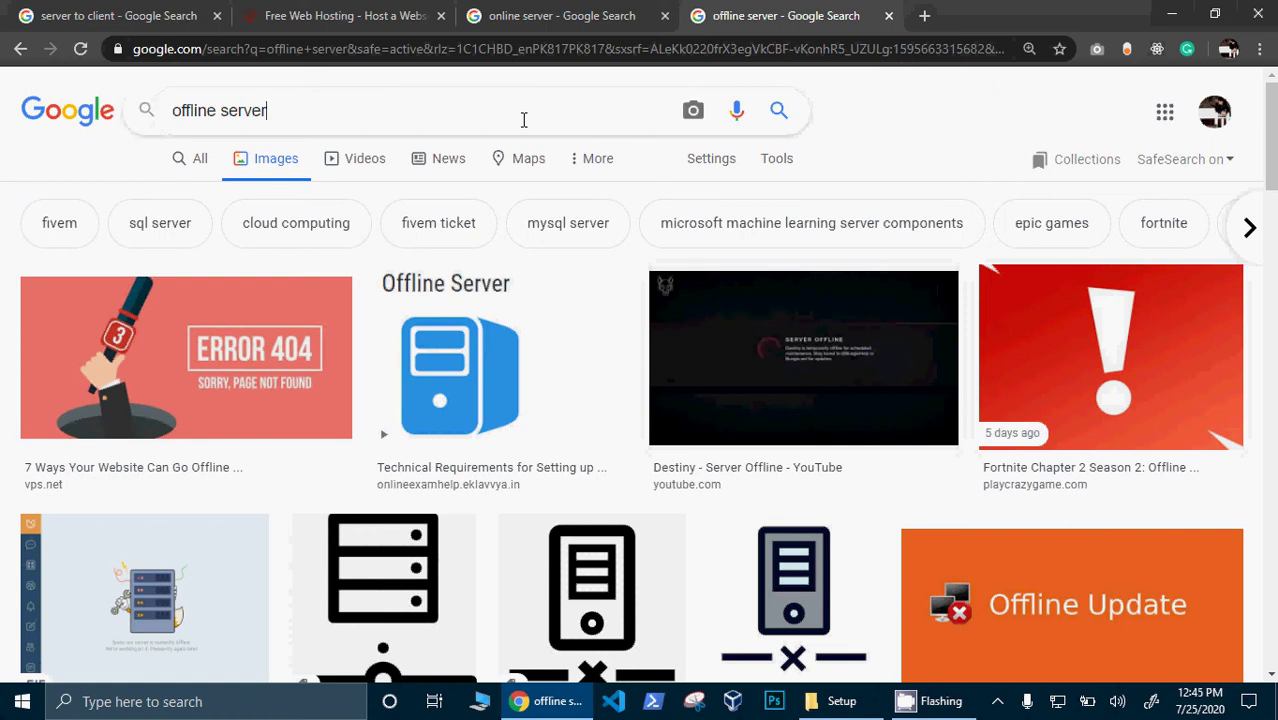
pyautogui.hotkey('ctrl', 'a')
pyautogui.write('apache')
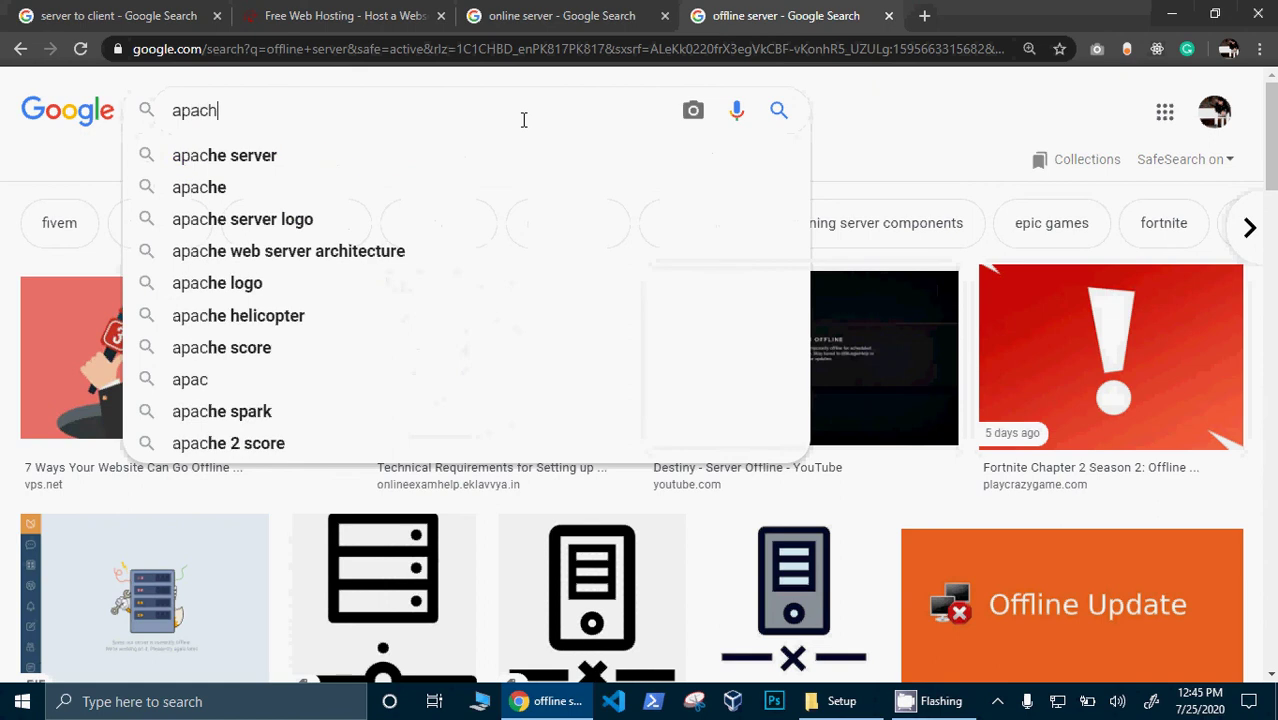
pyautogui.click(266, 166)
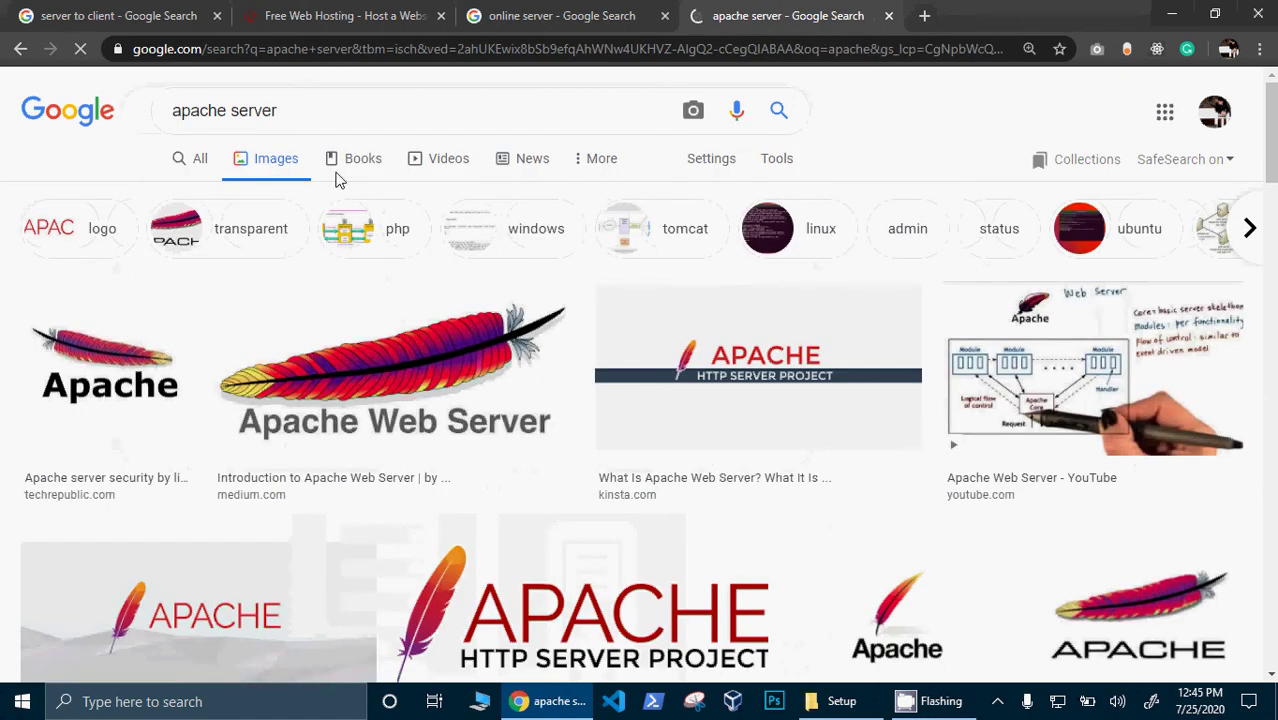
pyautogui.click(197, 166)
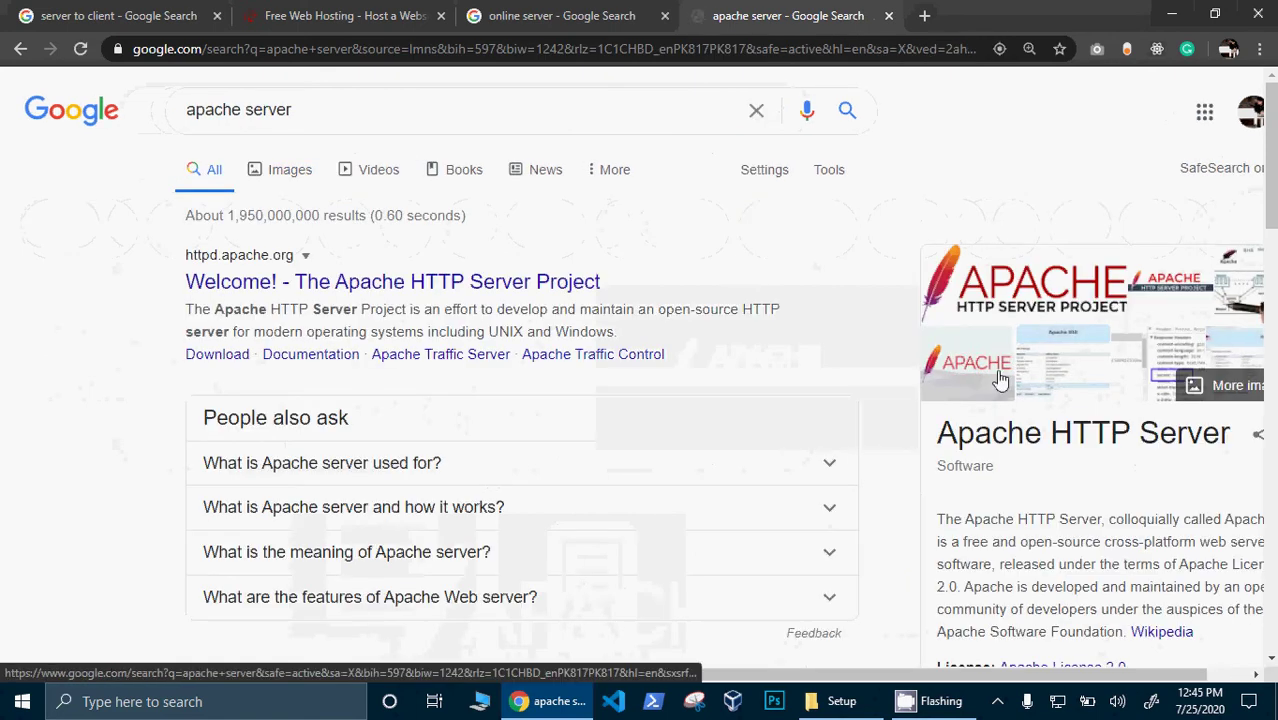
# - Select the entire 'apache server' query in the search box for replacement
pyautogui.moveTo(1272, 140); pyautogui.dragTo(985, 167)
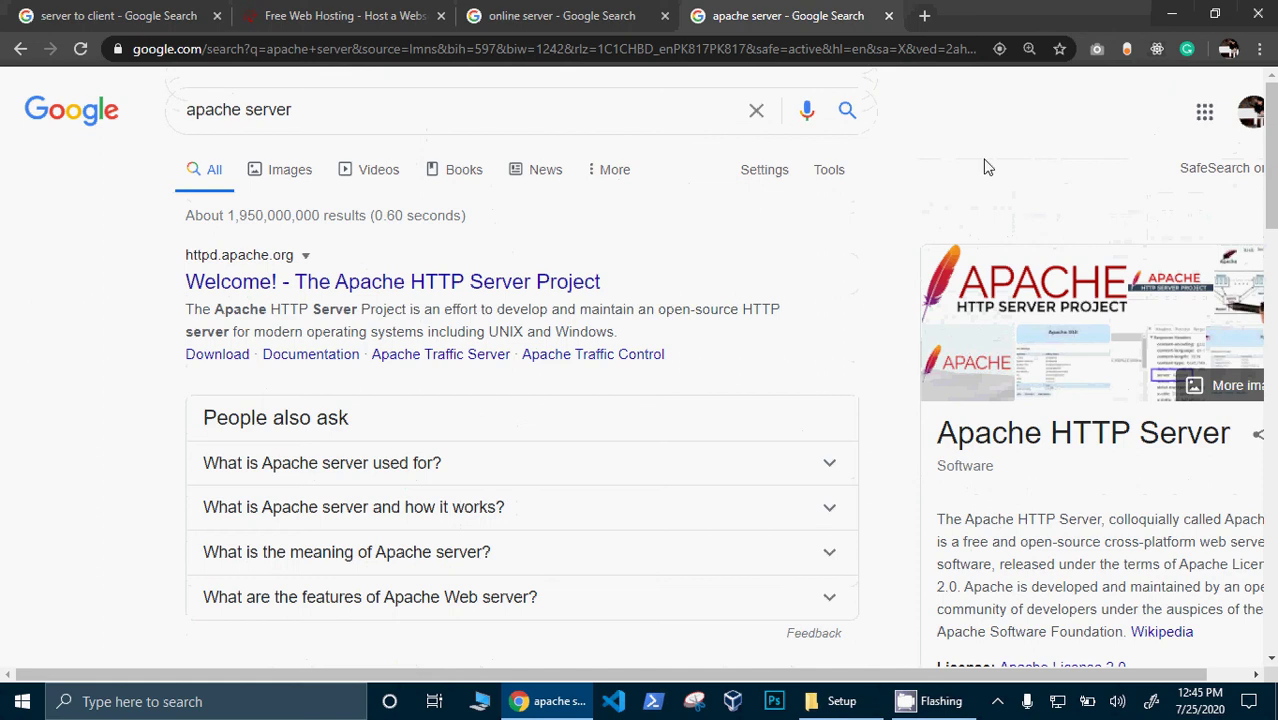
pyautogui.click(694, 113)
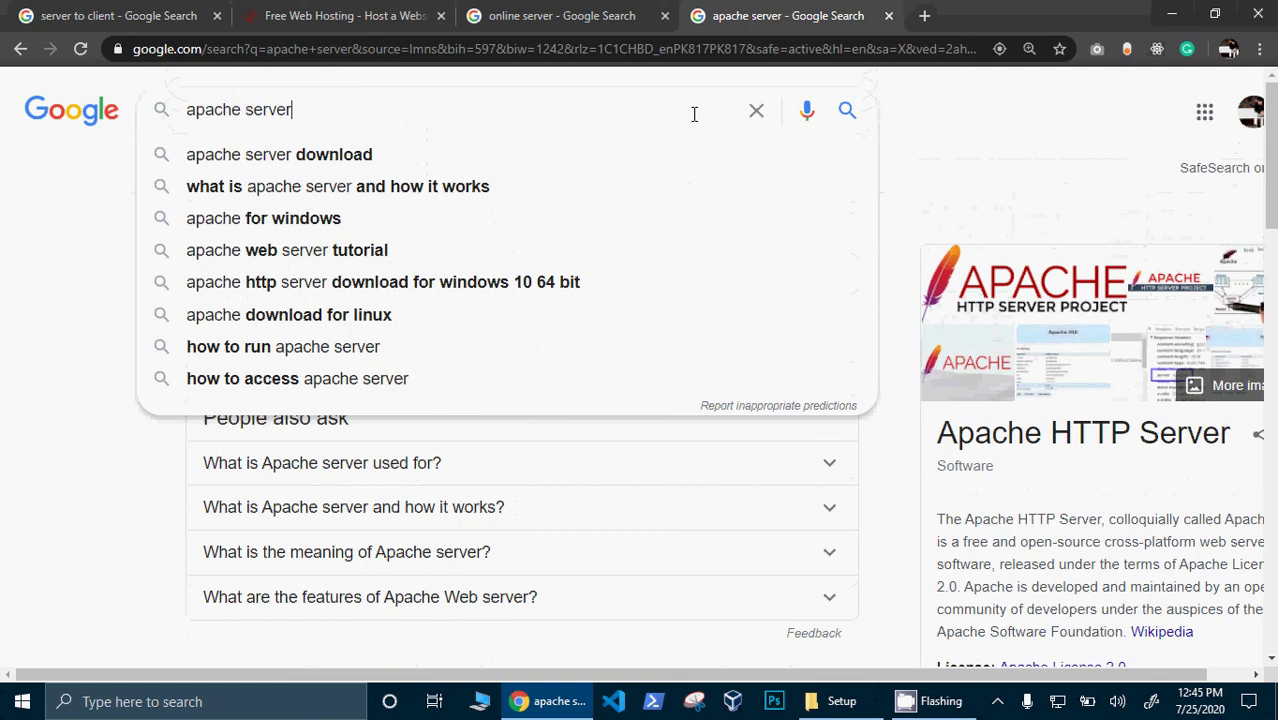
pyautogui.hotkey('ctrl', 'a')
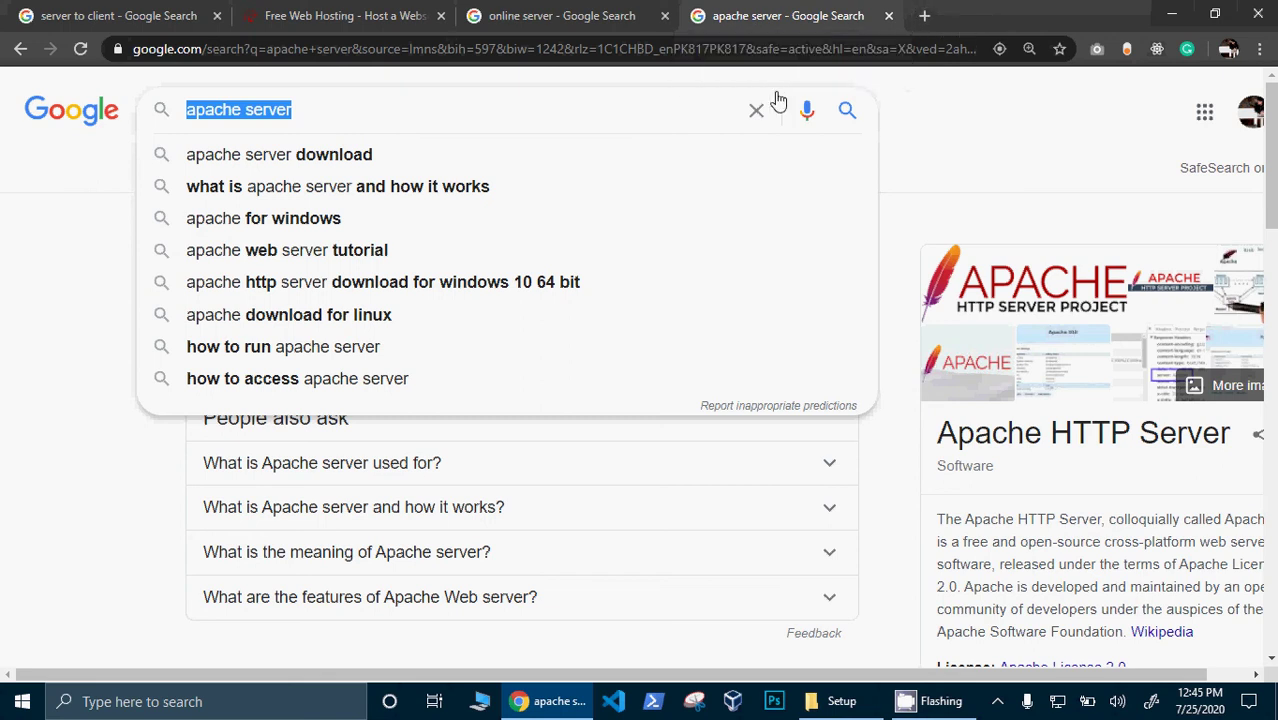
# - Search for 'bitnami wordpress' and open the Bitnami WordPress stack page on bitnami.com
pyautogui.click(665, 109)
pyautogui.hotkey('ctrl', 'a')
pyautogui.write('bit')
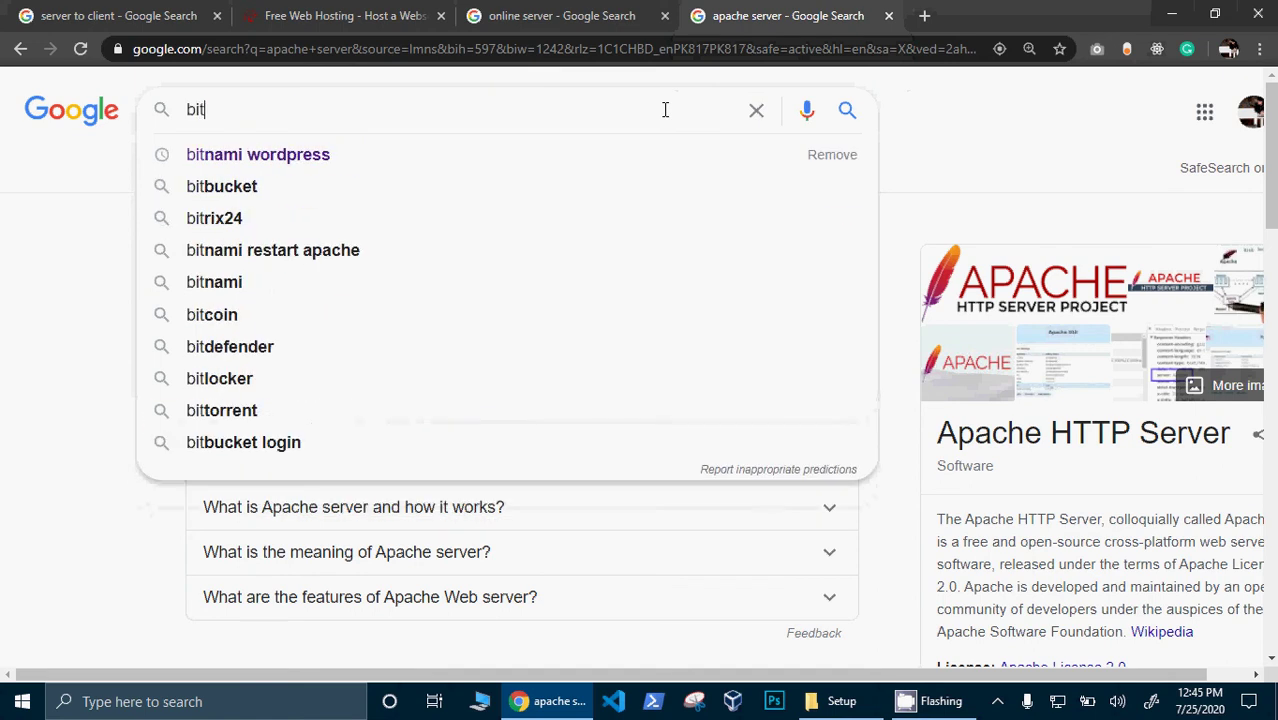
pyautogui.click(560, 155)
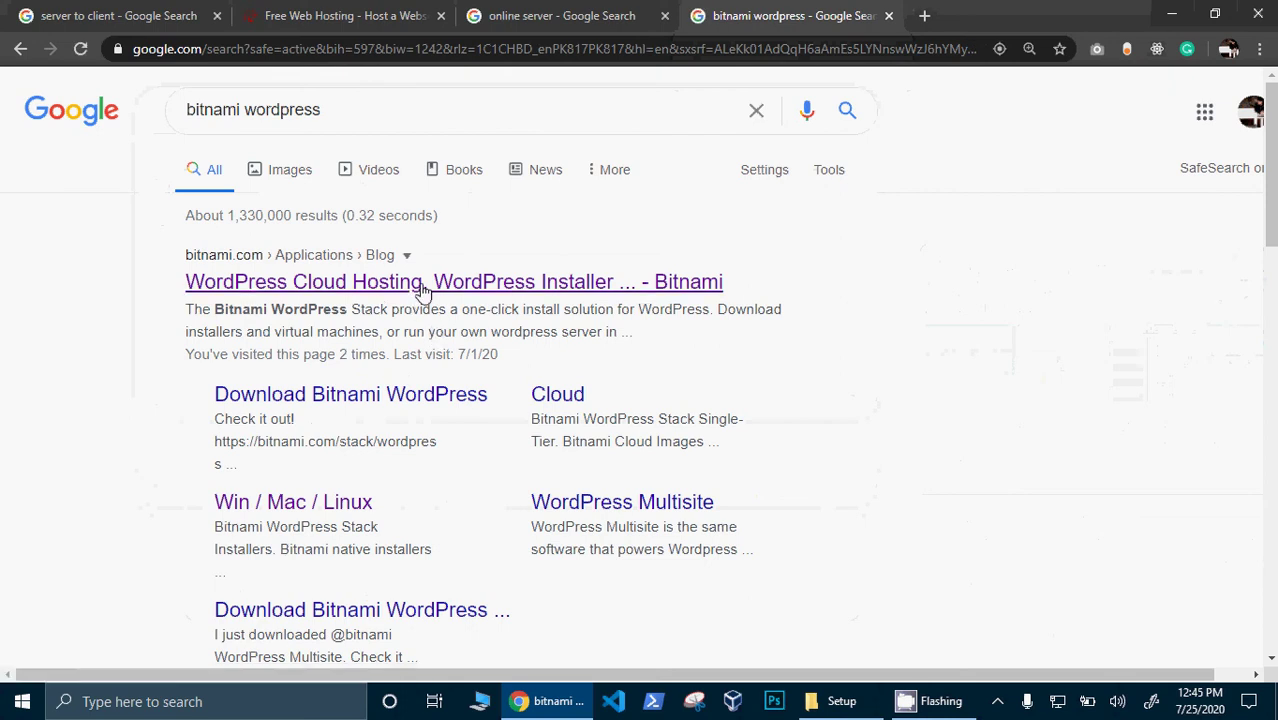
pyautogui.click(424, 287)
pyautogui.click(424, 284)
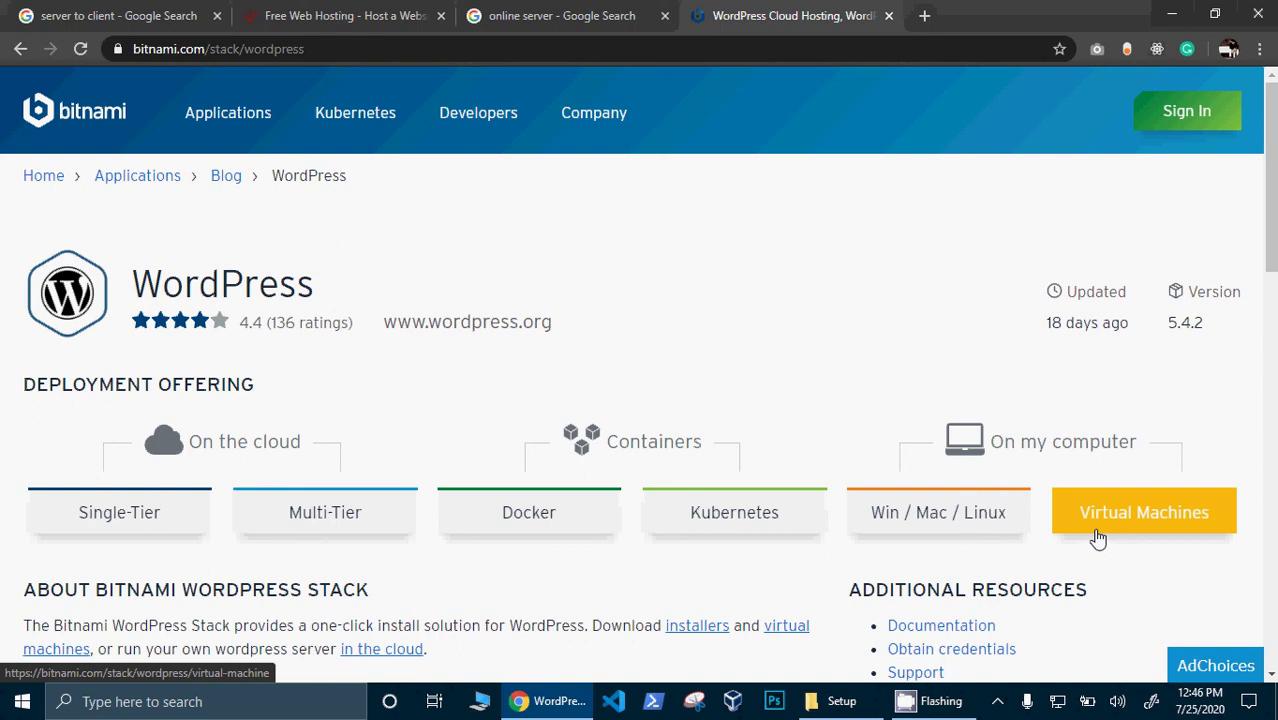
# - Download the WordPress Windows 64-bit installer without signing in, then pause the download
pyautogui.click(962, 537)
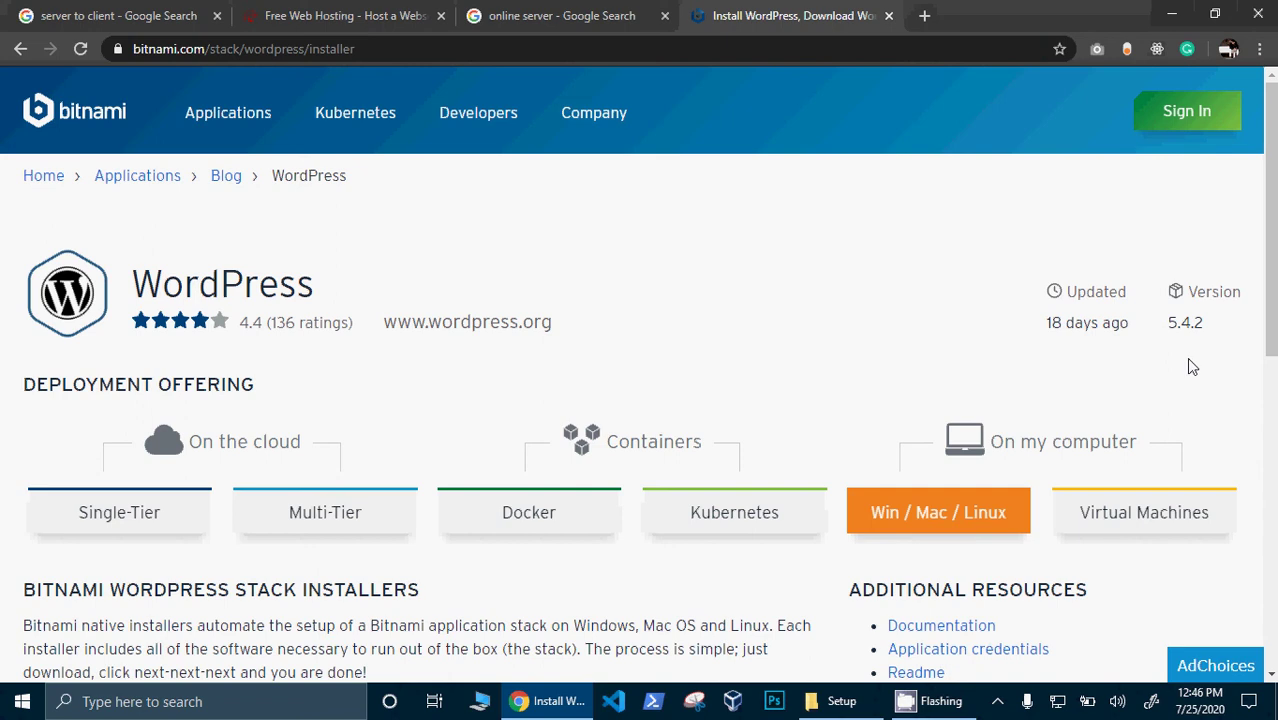
pyautogui.tripleClick(1262, 334)
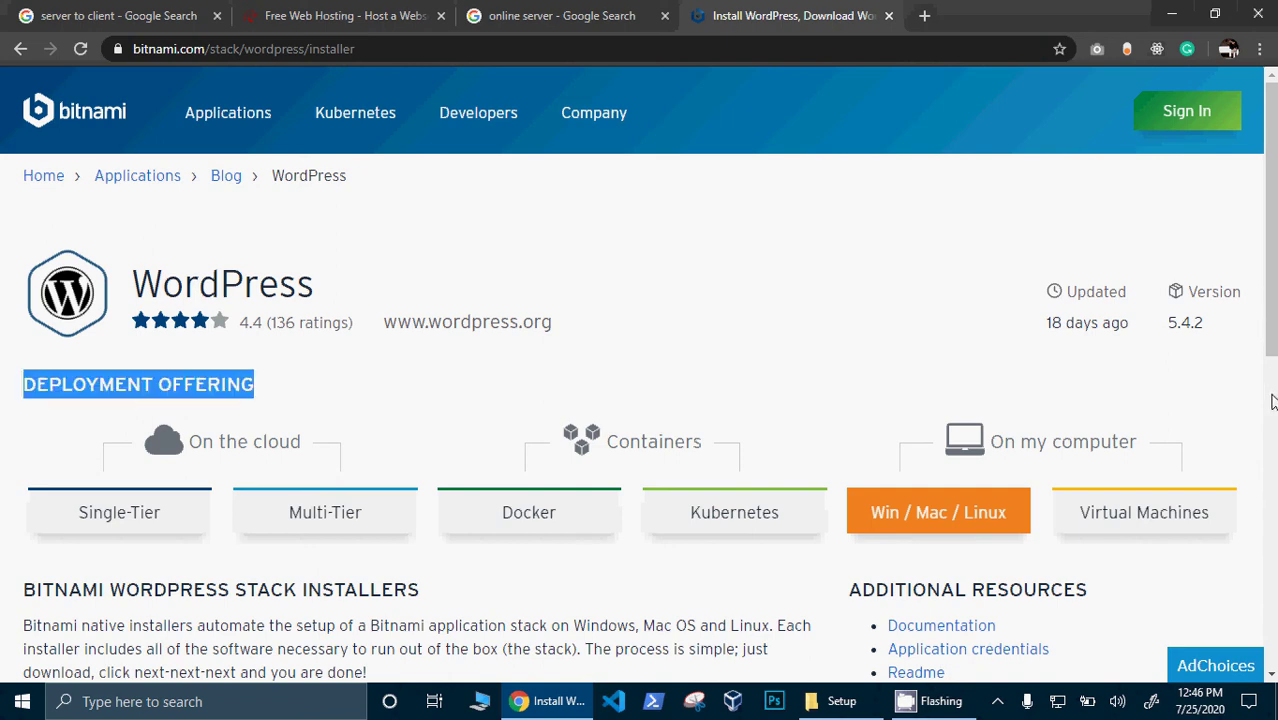
pyautogui.moveTo(1272, 378); pyautogui.dragTo(1273, 592)
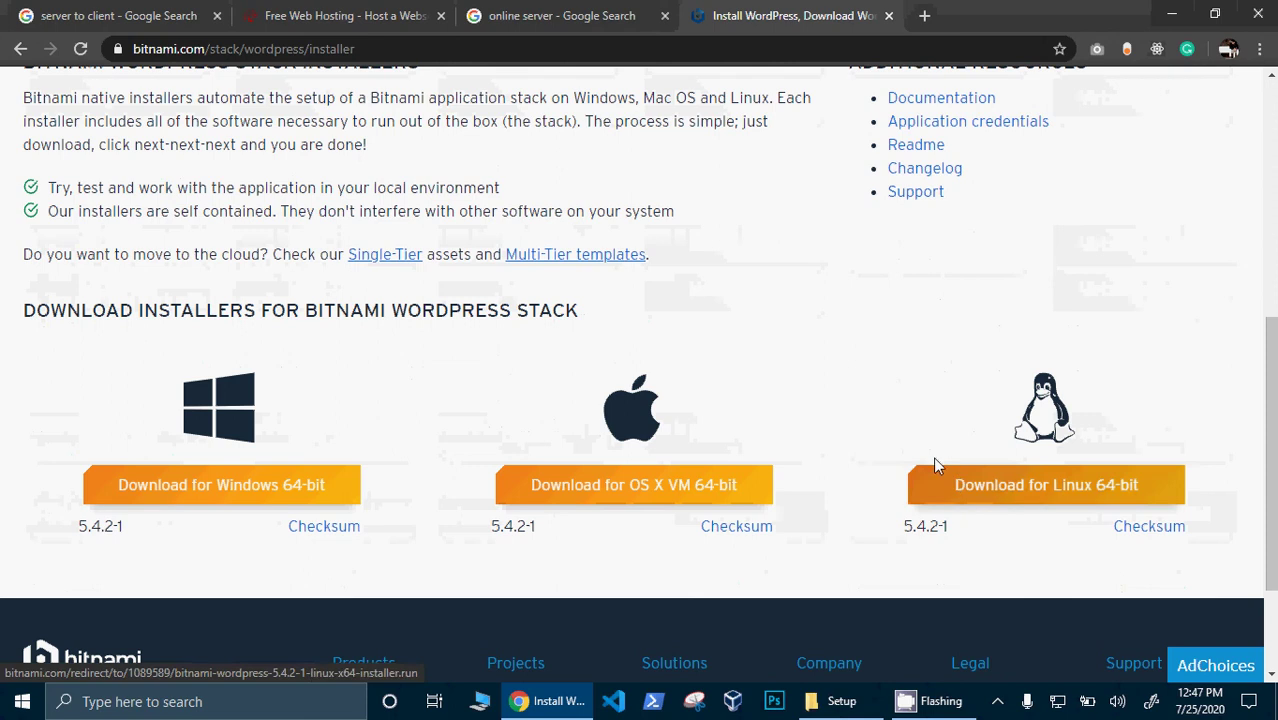
pyautogui.click(256, 497)
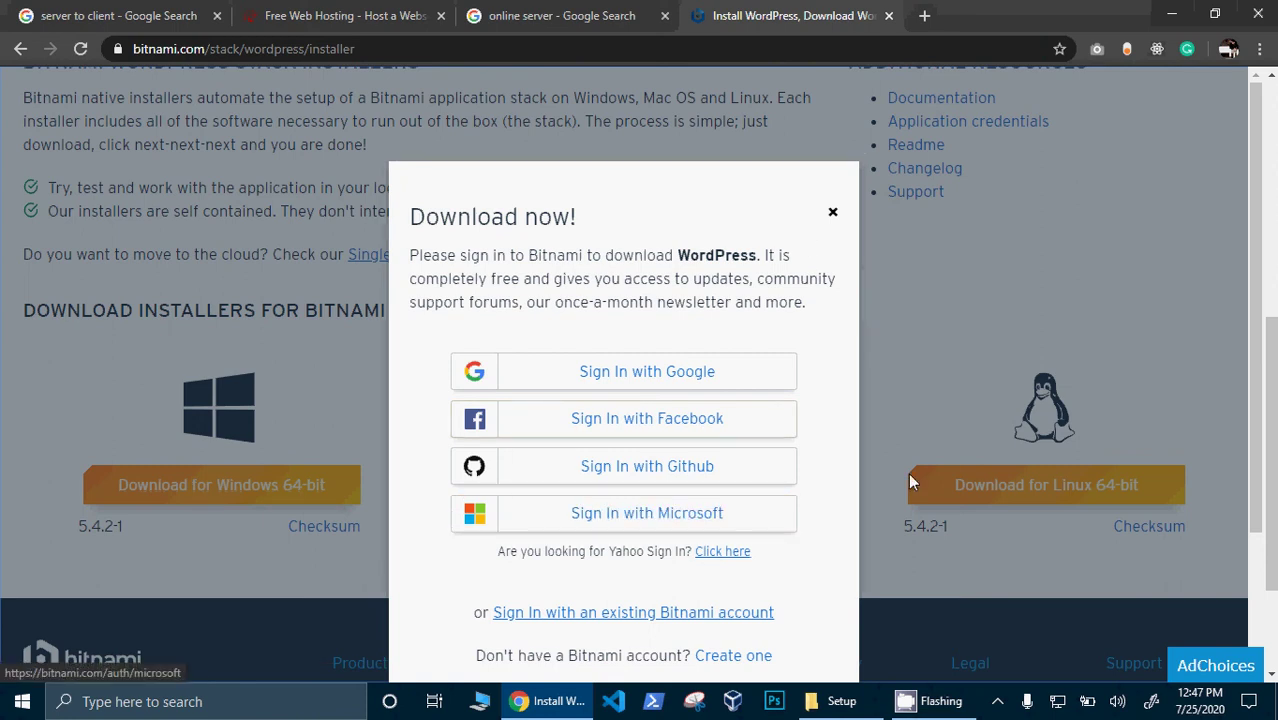
pyautogui.scroll(-2, 1250, 371)
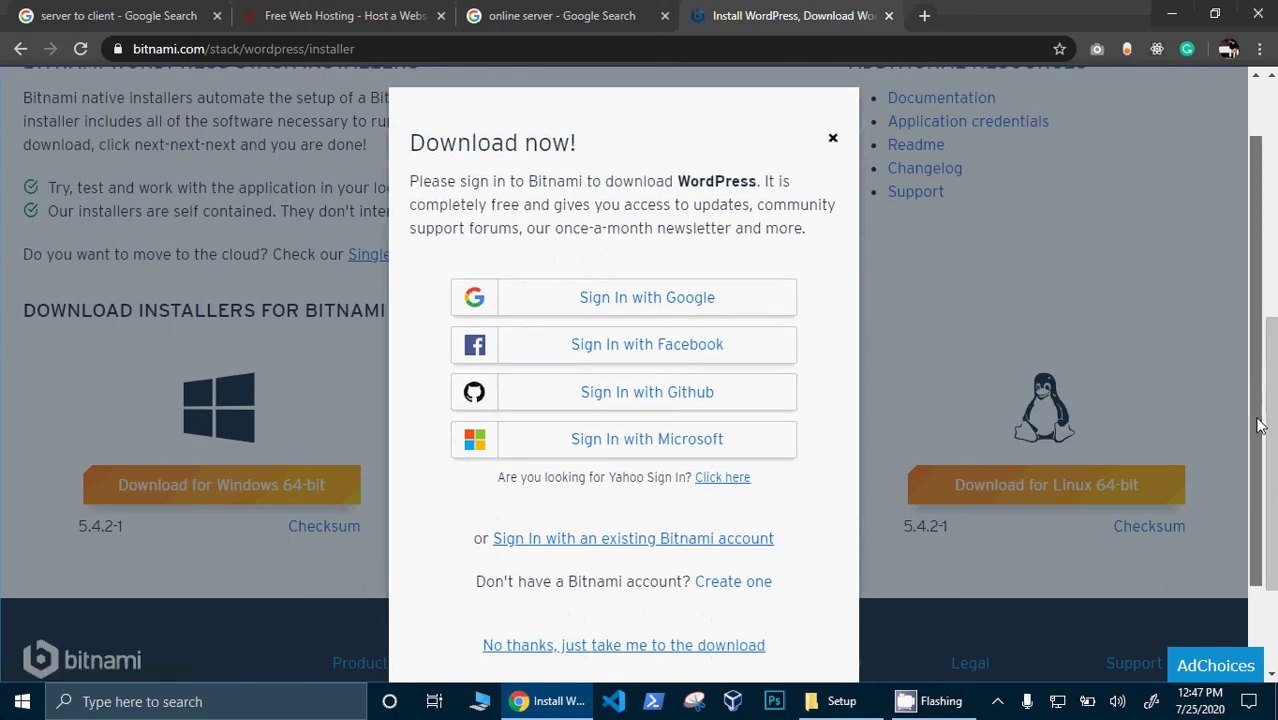
pyautogui.click(636, 648)
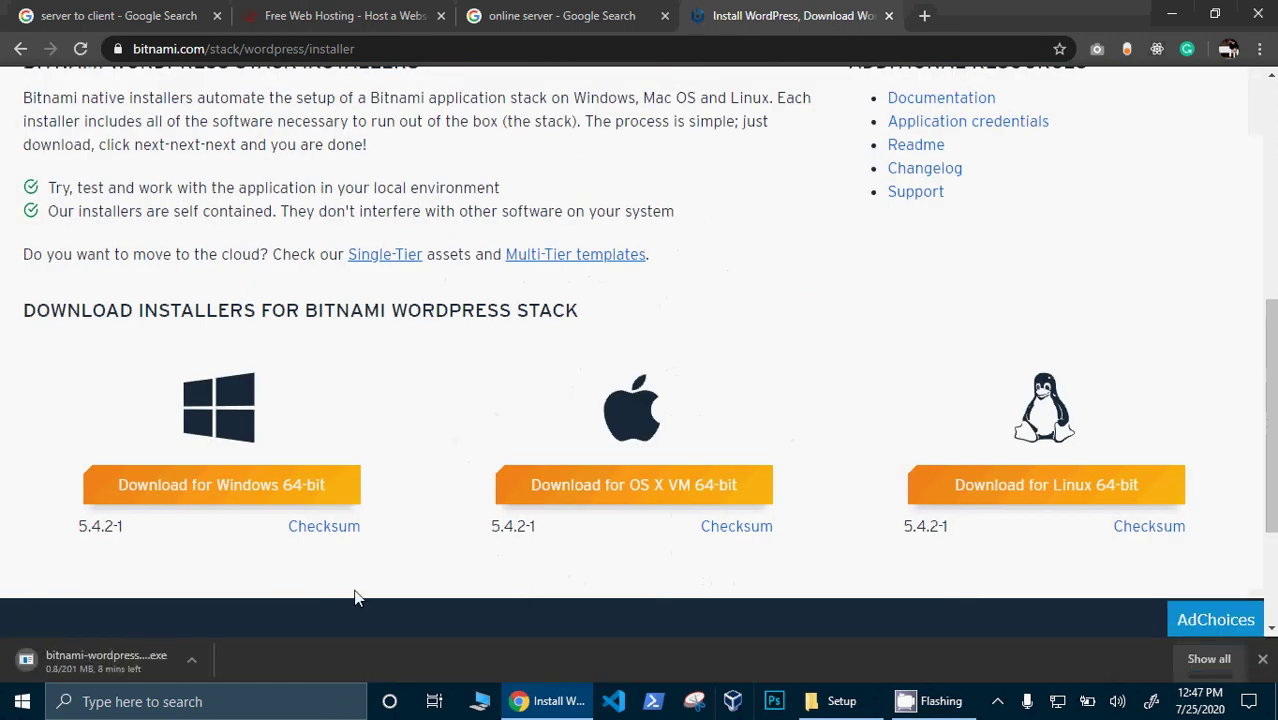
pyautogui.rightClick(117, 655)
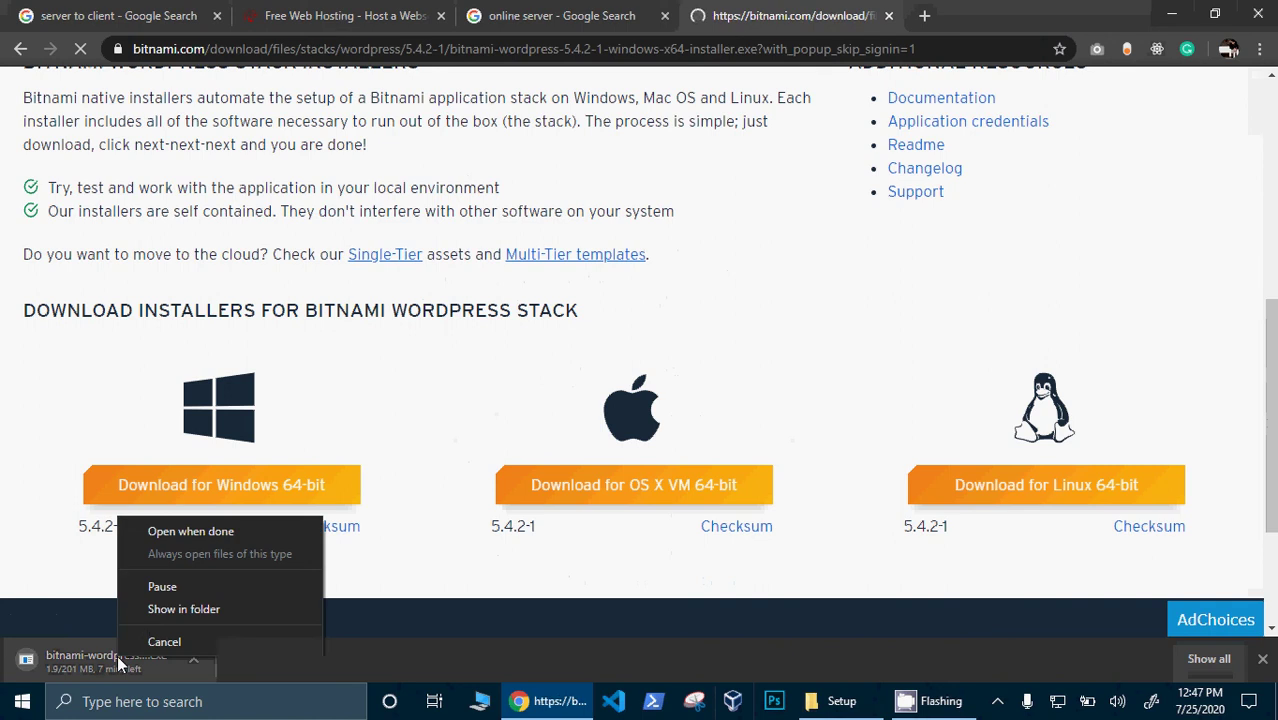
pyautogui.click(160, 591)
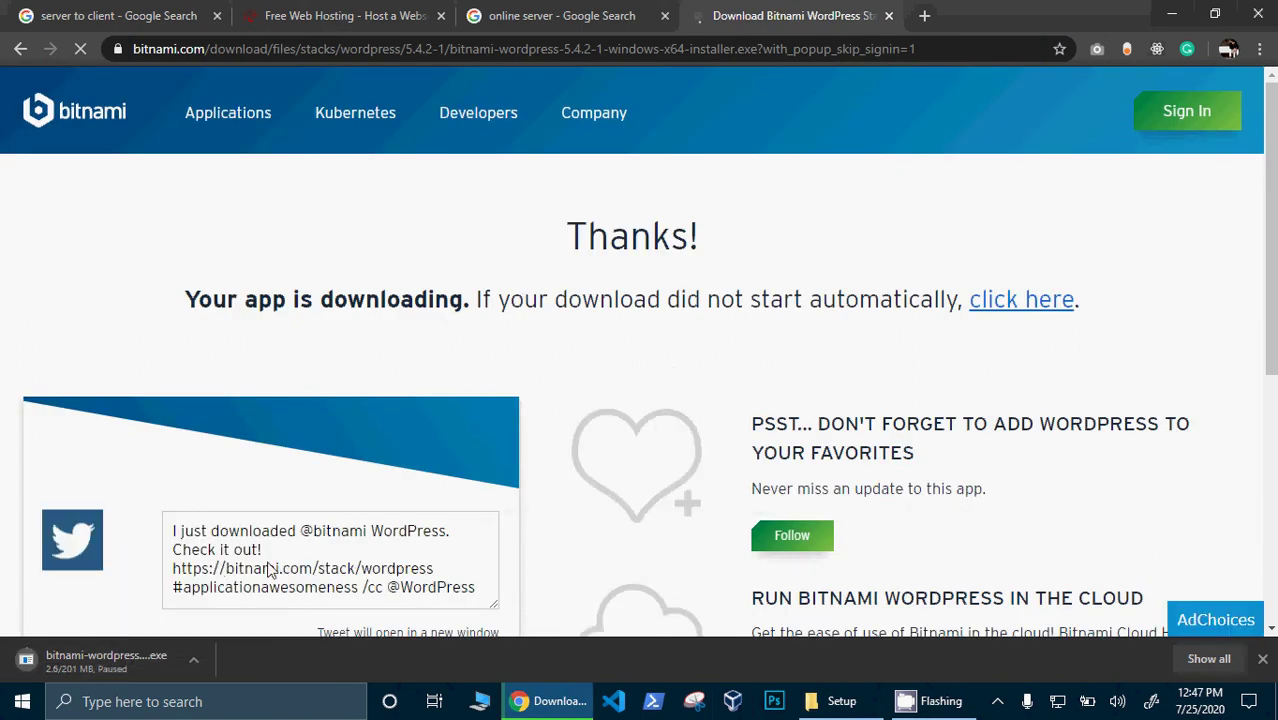
# - Cancel the Bitnami installer download on the Downloads page, close it, and minimize Chrome
pyautogui.click(1208, 658)
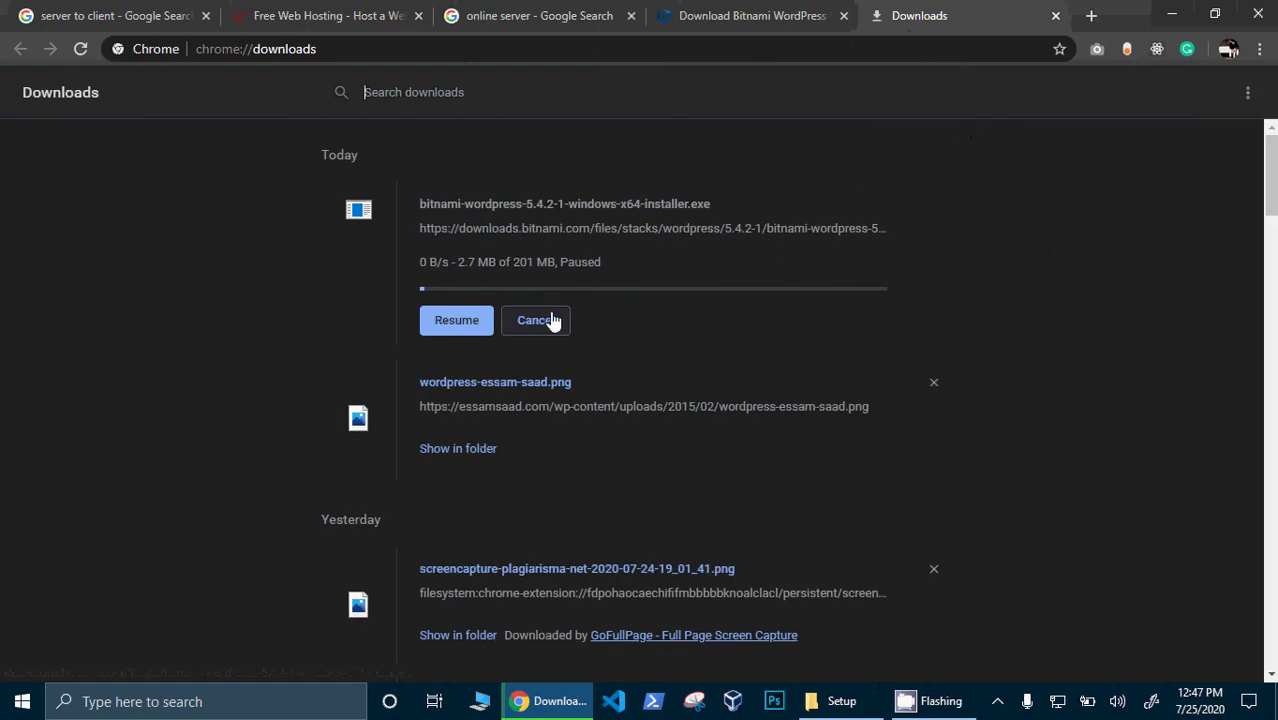
pyautogui.click(551, 321)
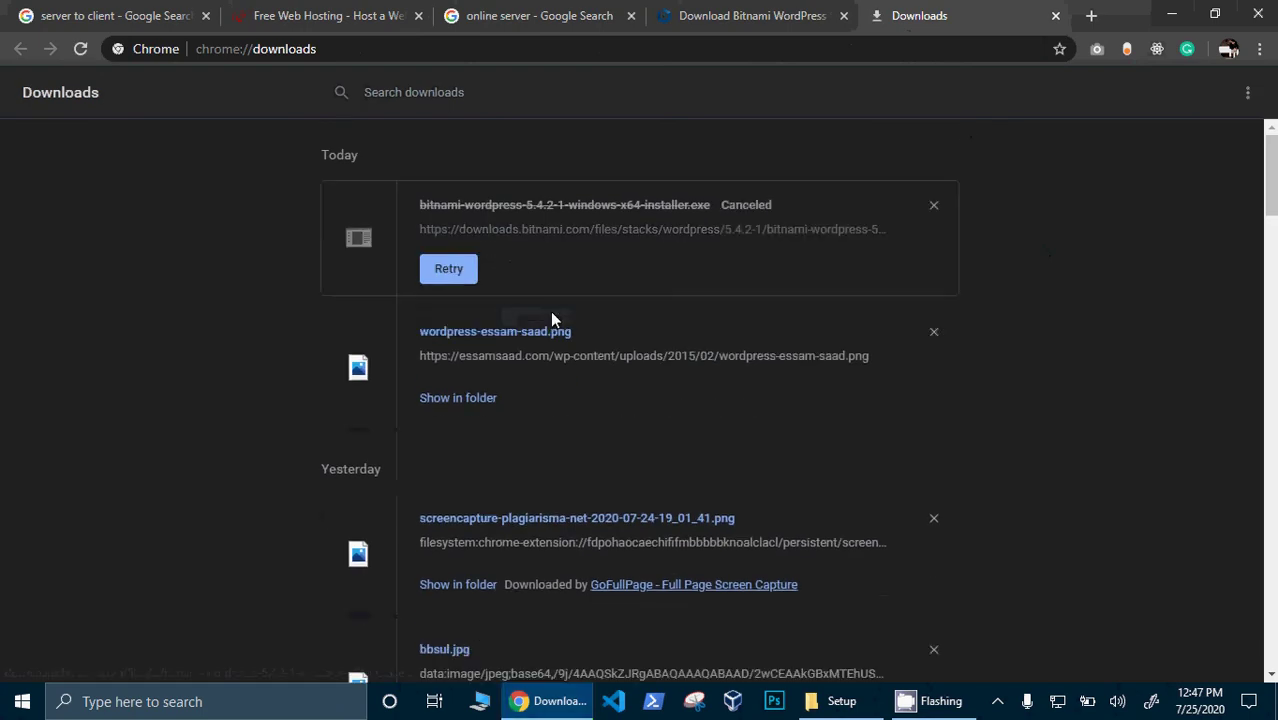
pyautogui.click(1055, 16)
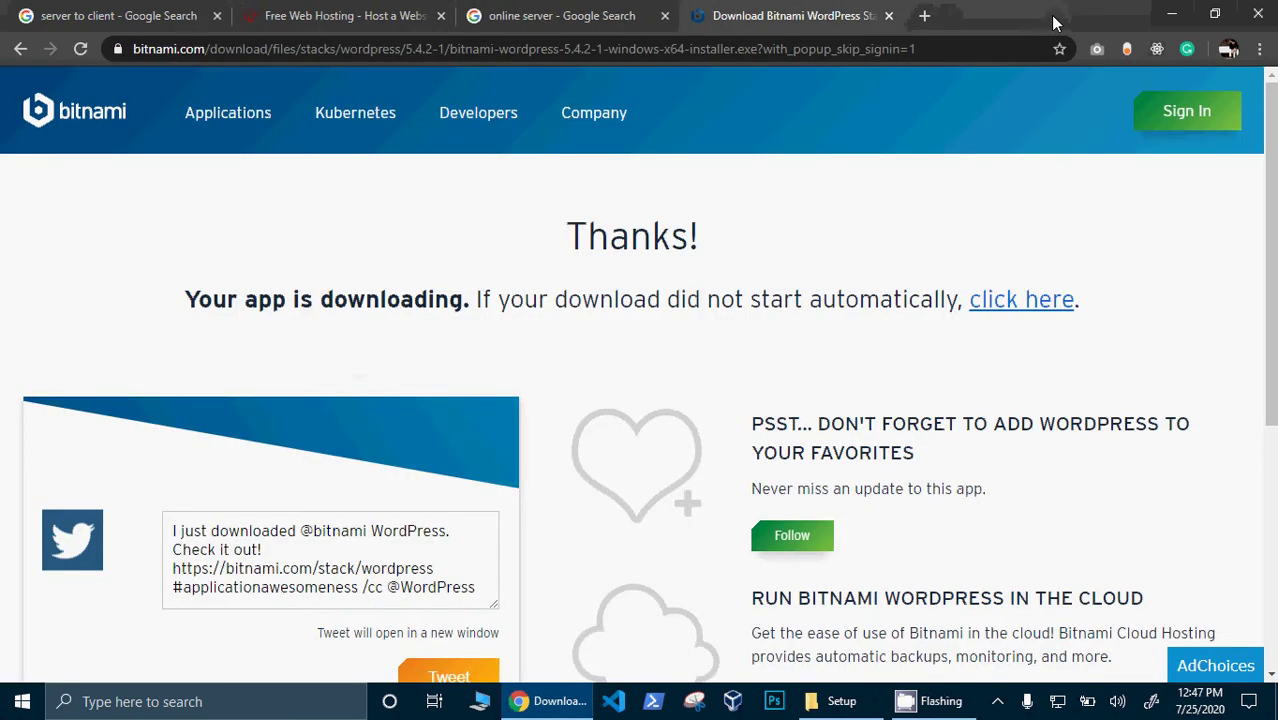
pyautogui.click(1178, 10)
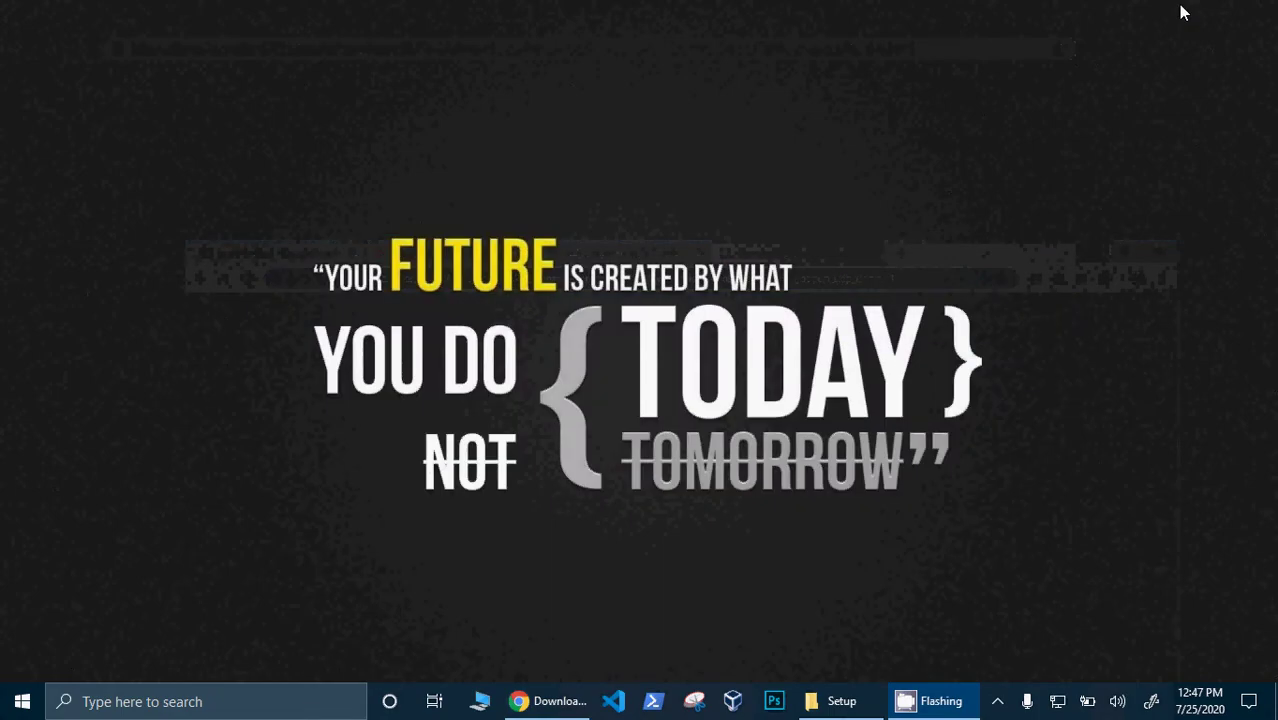
# - Restore the Setup folder and browse into wordpress-5.4.2 and its inner wordpress folder and back
pyautogui.click(843, 712)
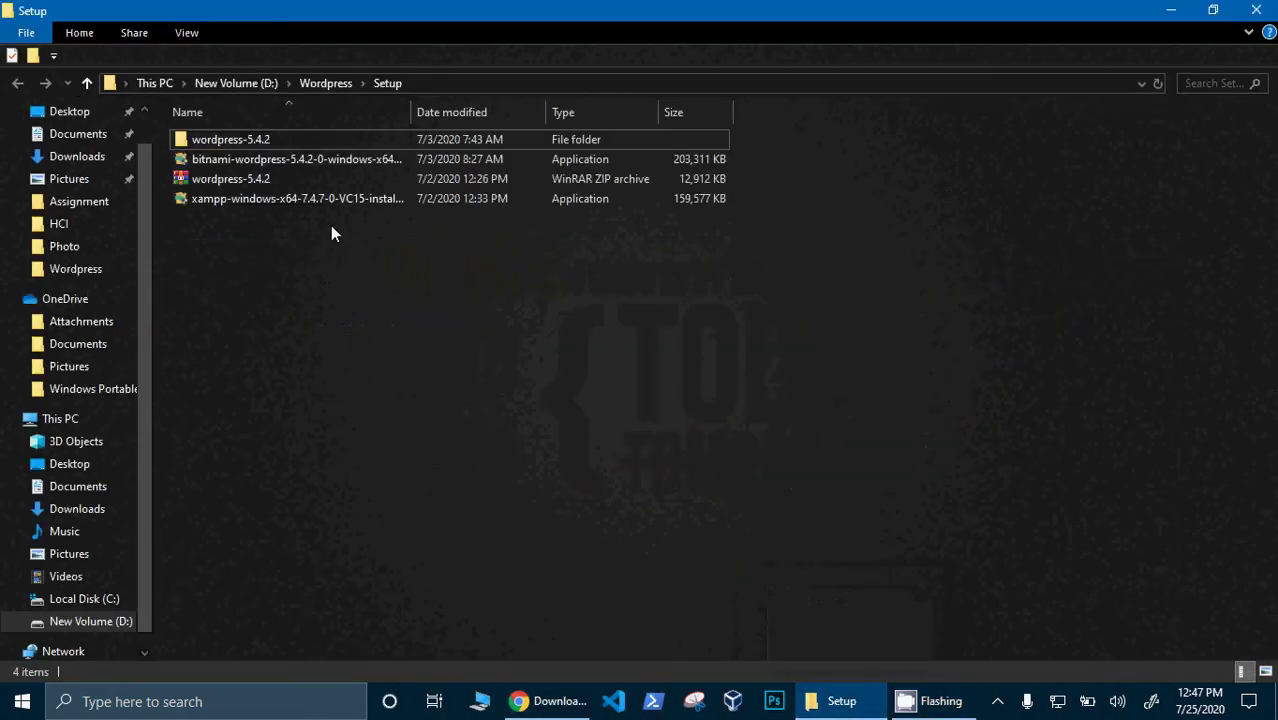
pyautogui.doubleClick(241, 135)
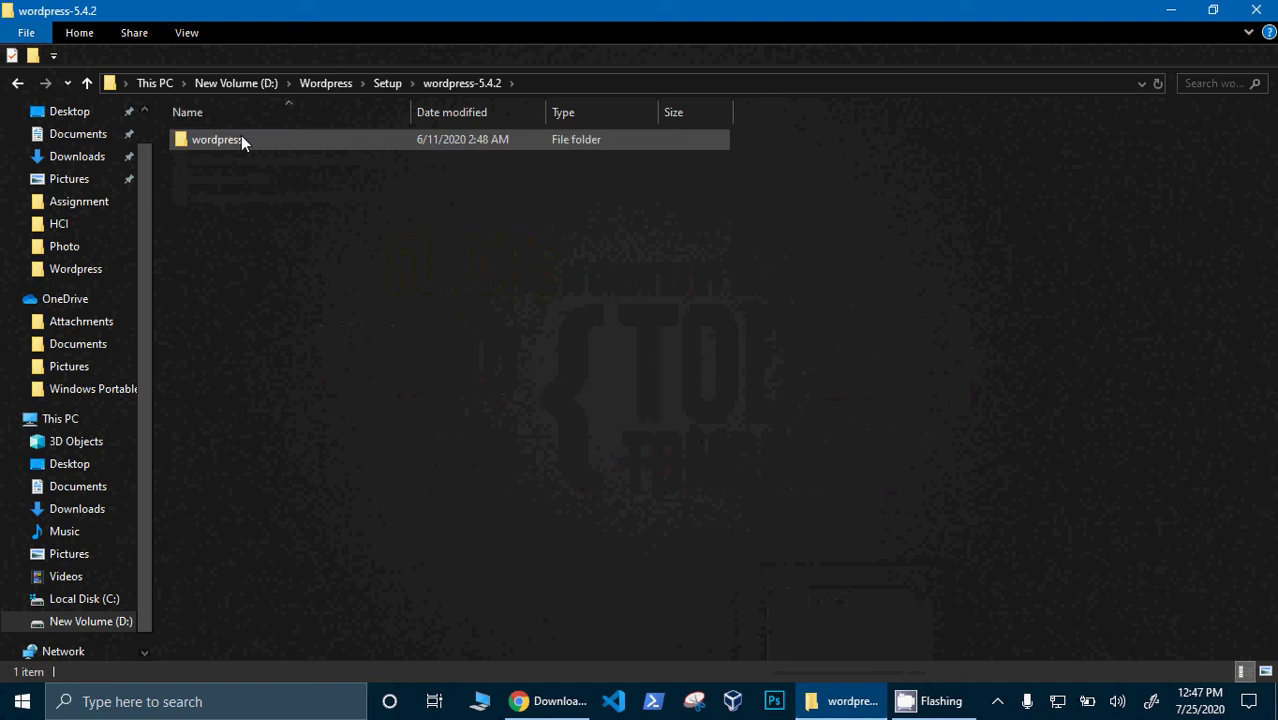
pyautogui.click(241, 135)
pyautogui.doubleClick(241, 135)
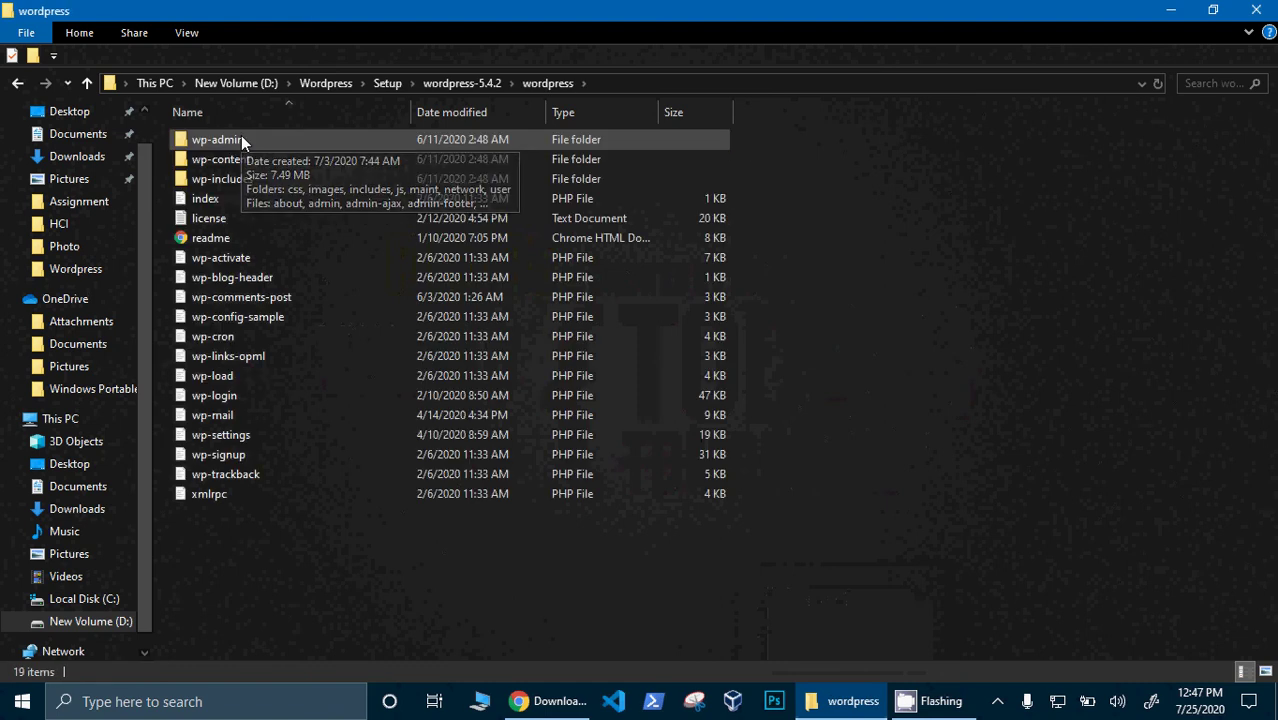
pyautogui.hotkey('alt', 'Left')
pyautogui.hotkey('alt', 'Left')
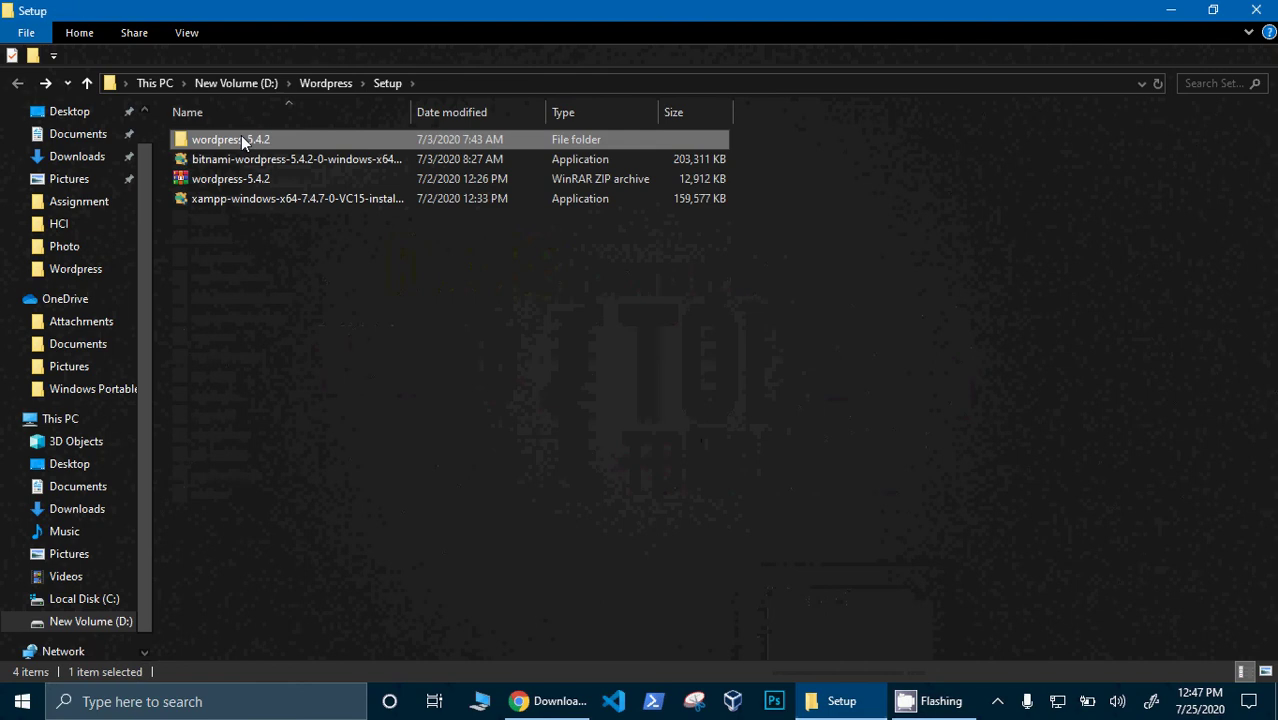
pyautogui.click(367, 280)
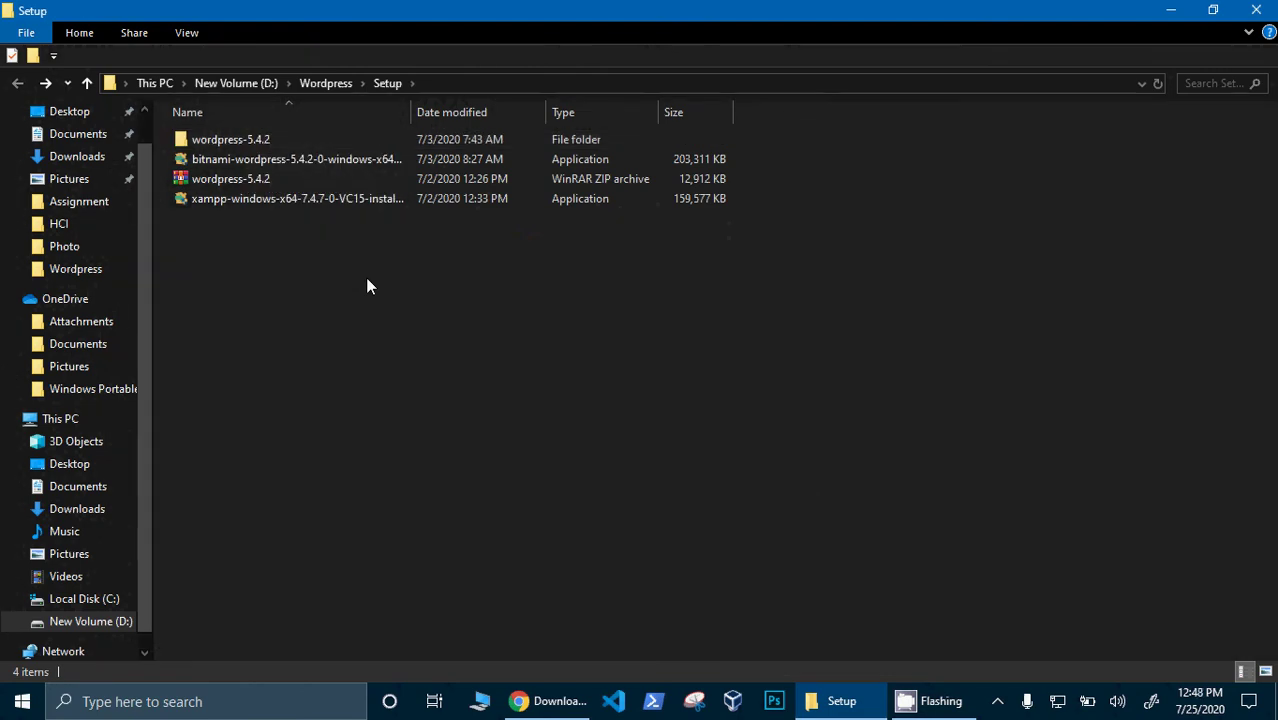
# - Launch the Bitnami WordPress installer from its right-click Open command and minimize Explorer
pyautogui.click(308, 162)
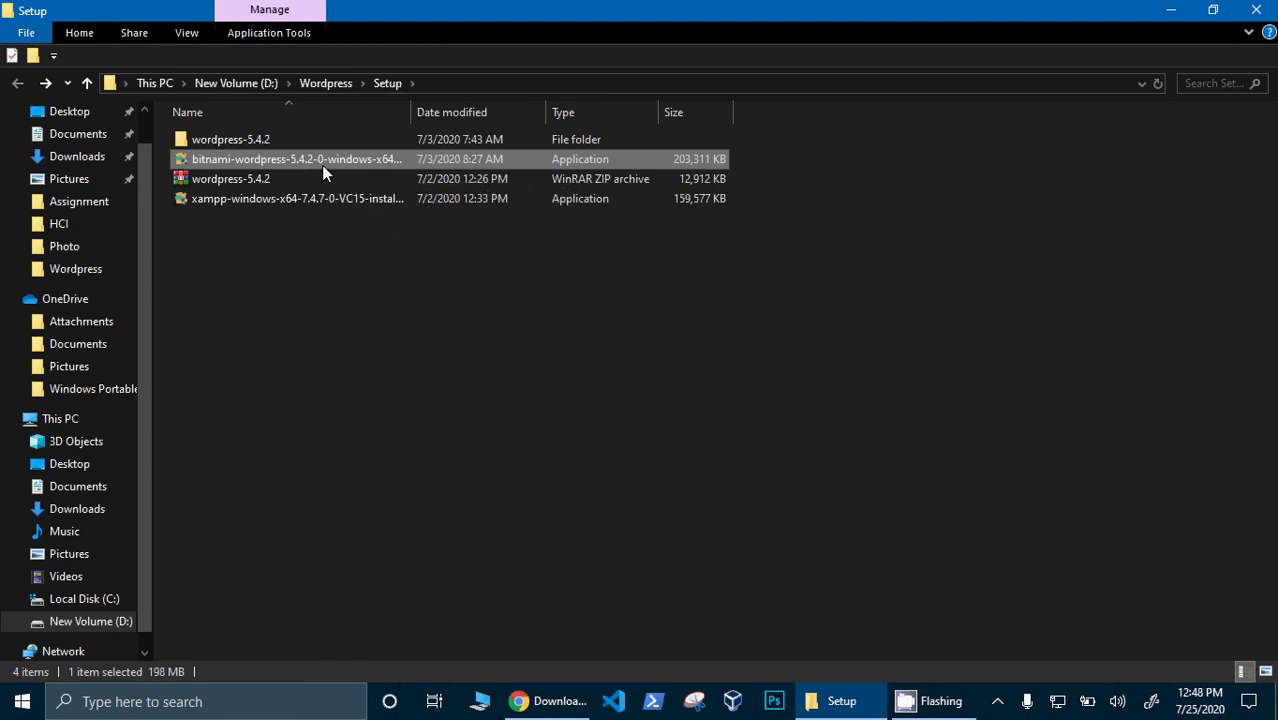
pyautogui.rightClick(322, 173)
pyautogui.click(325, 178)
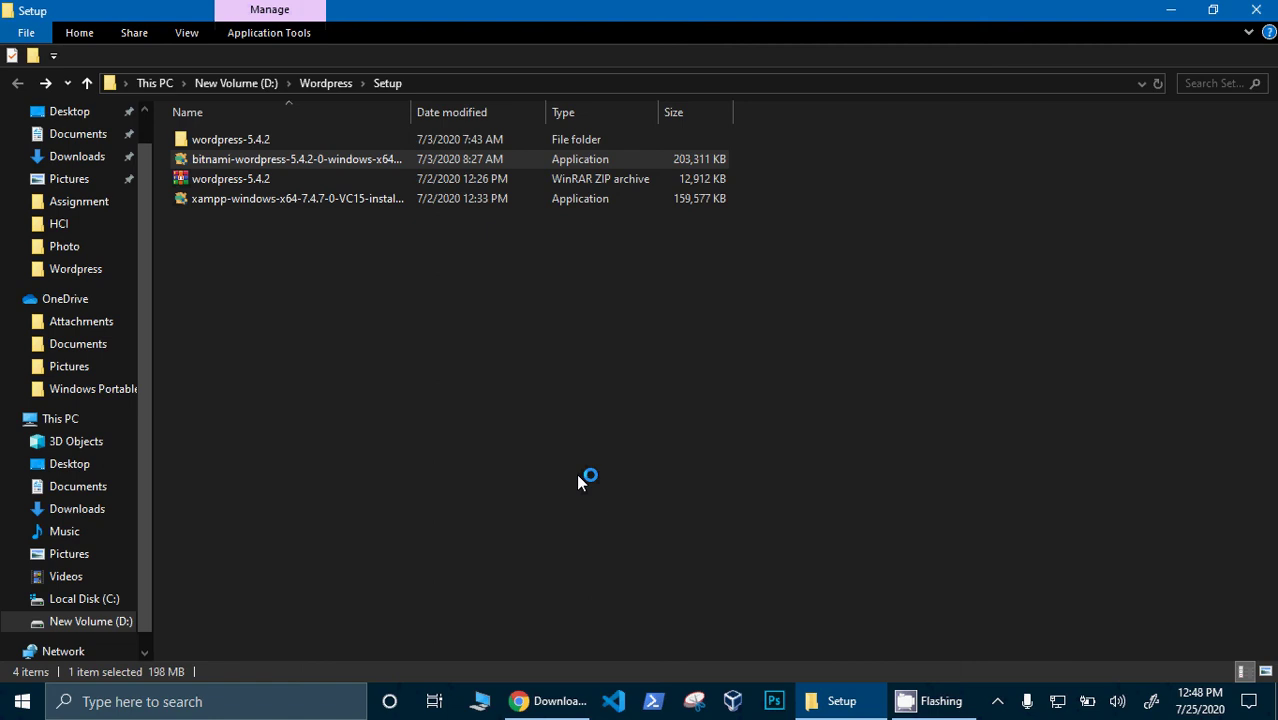
pyautogui.click(1170, 9)
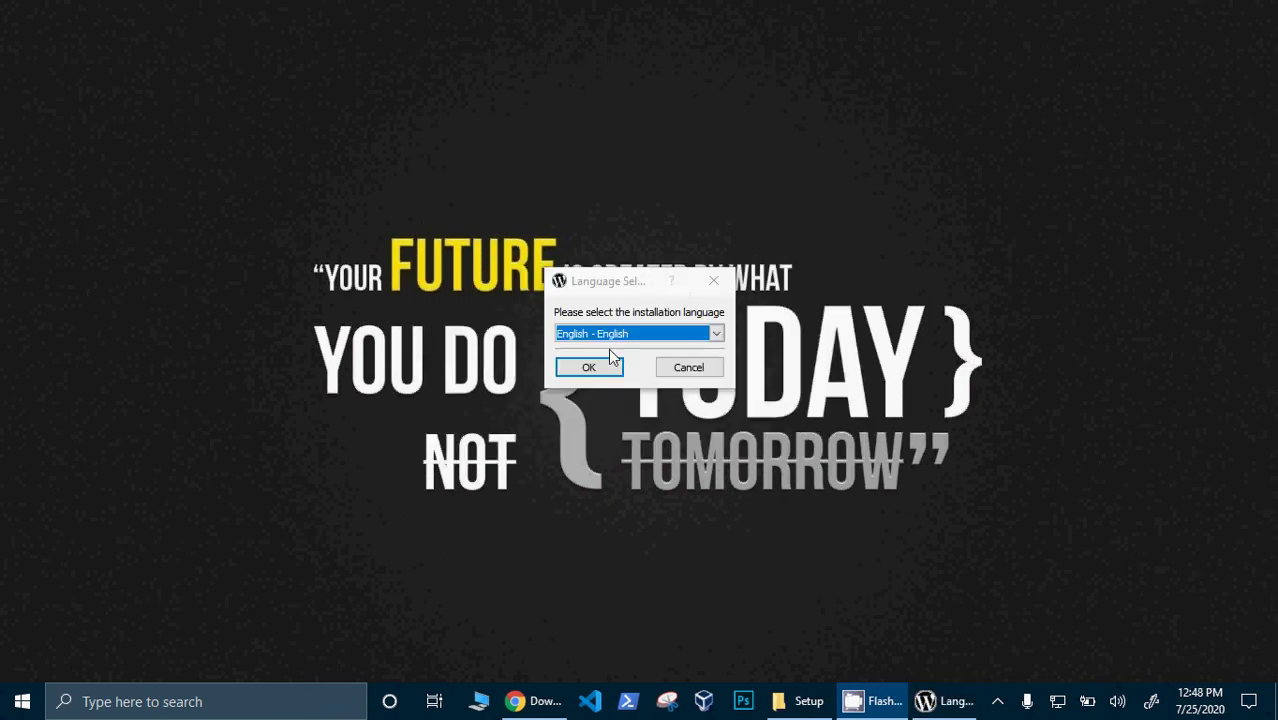
# - Confirm English - English as the installation language and accept the antivirus warning
pyautogui.click(717, 334)
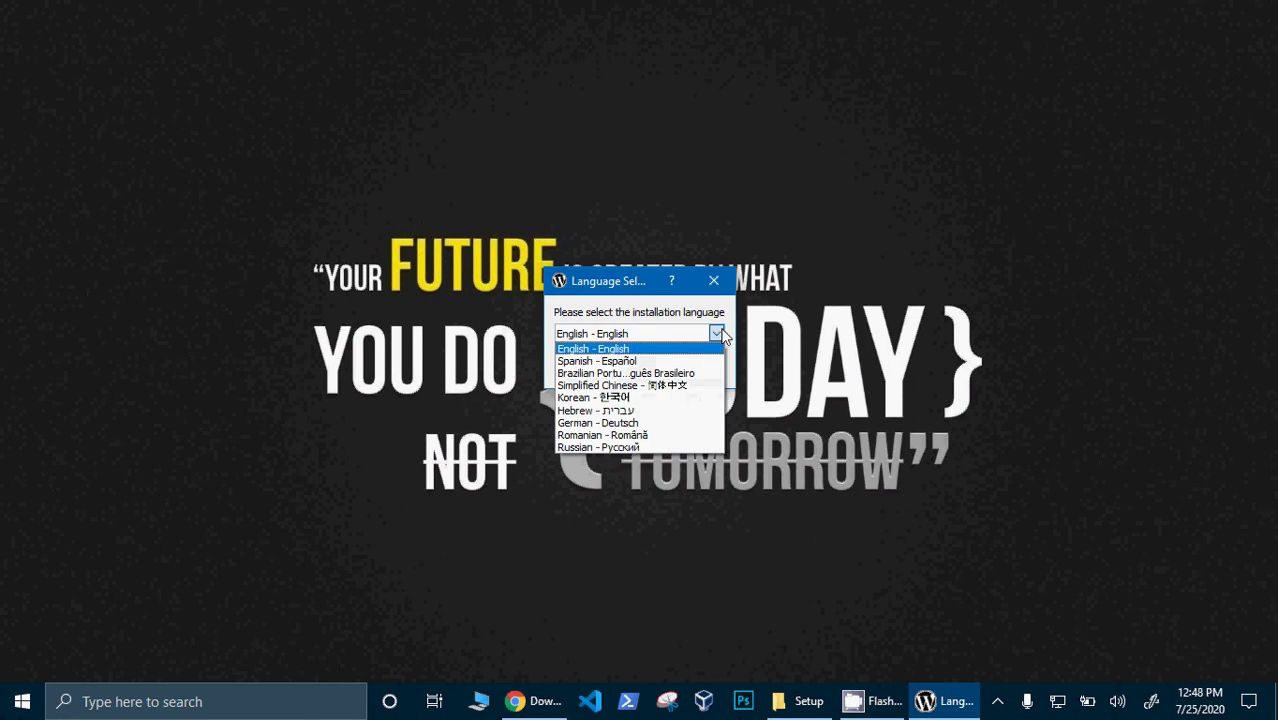
pyautogui.click(626, 350)
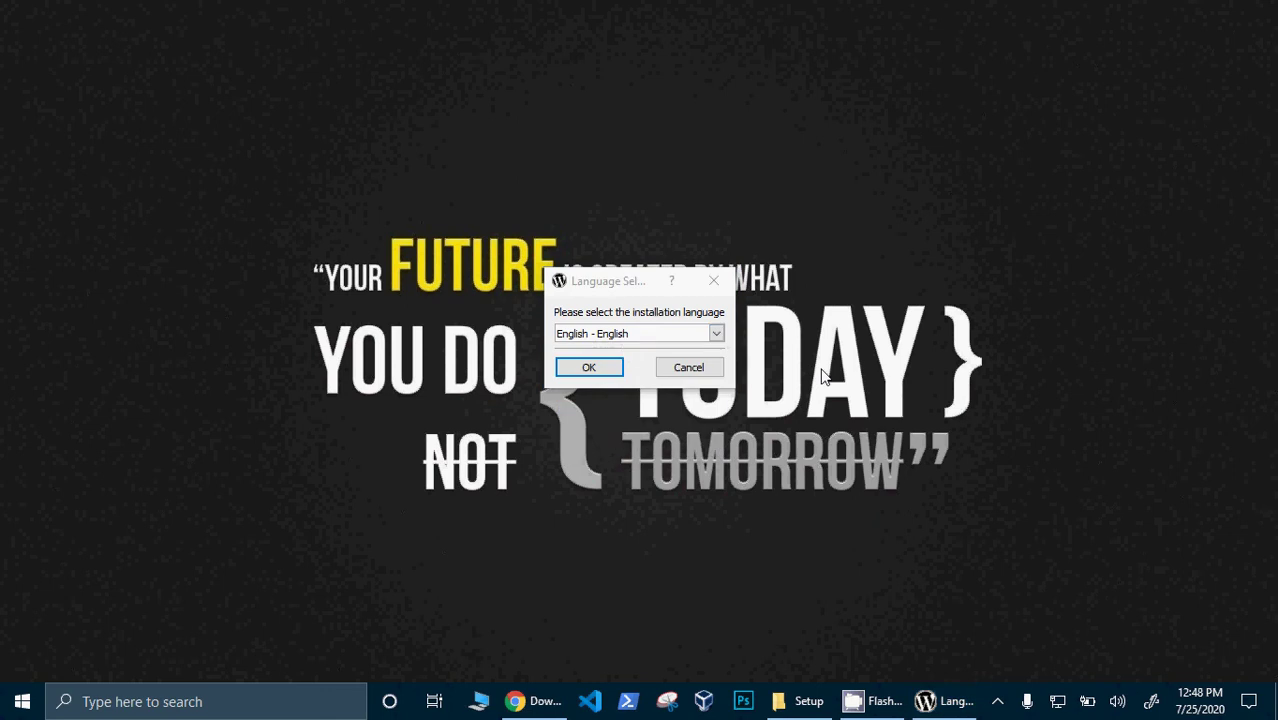
pyautogui.click(592, 366)
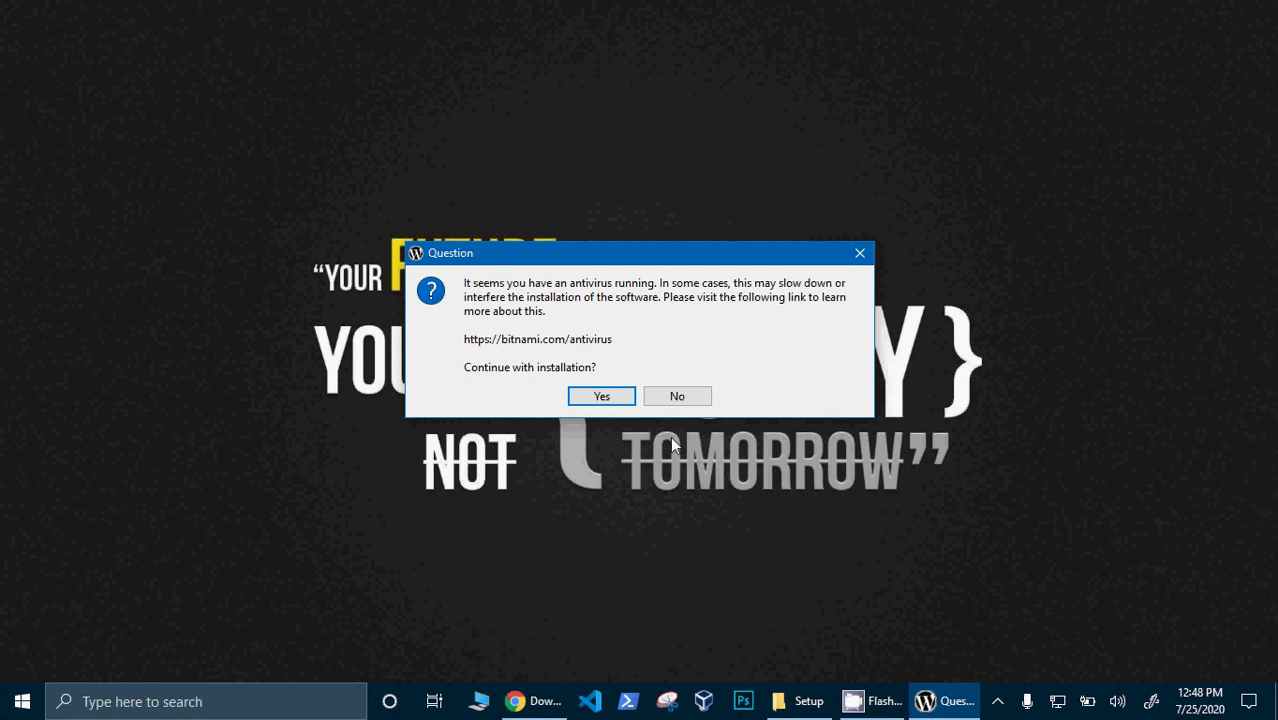
pyautogui.click(612, 398)
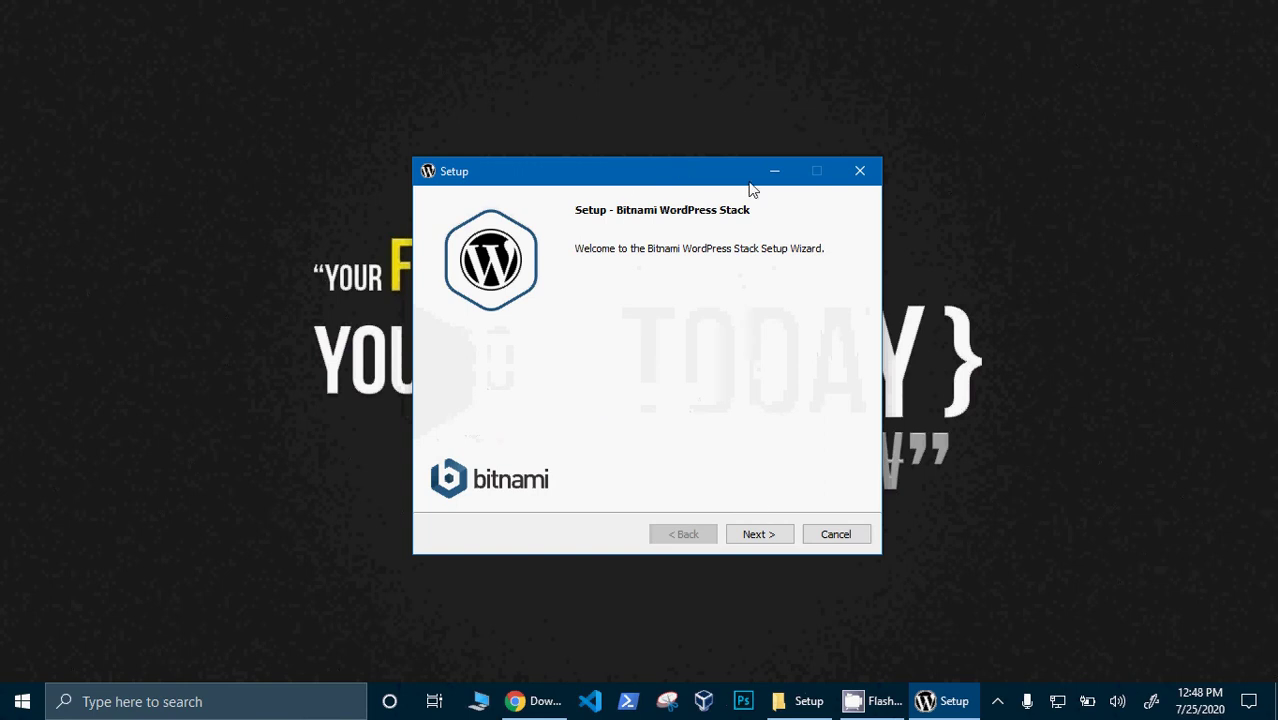
# - Move the wizard left, then advance past Welcome and Select Components, keeping WordPress and PhpMyAdmin
pyautogui.moveTo(694, 178); pyautogui.dragTo(658, 185)
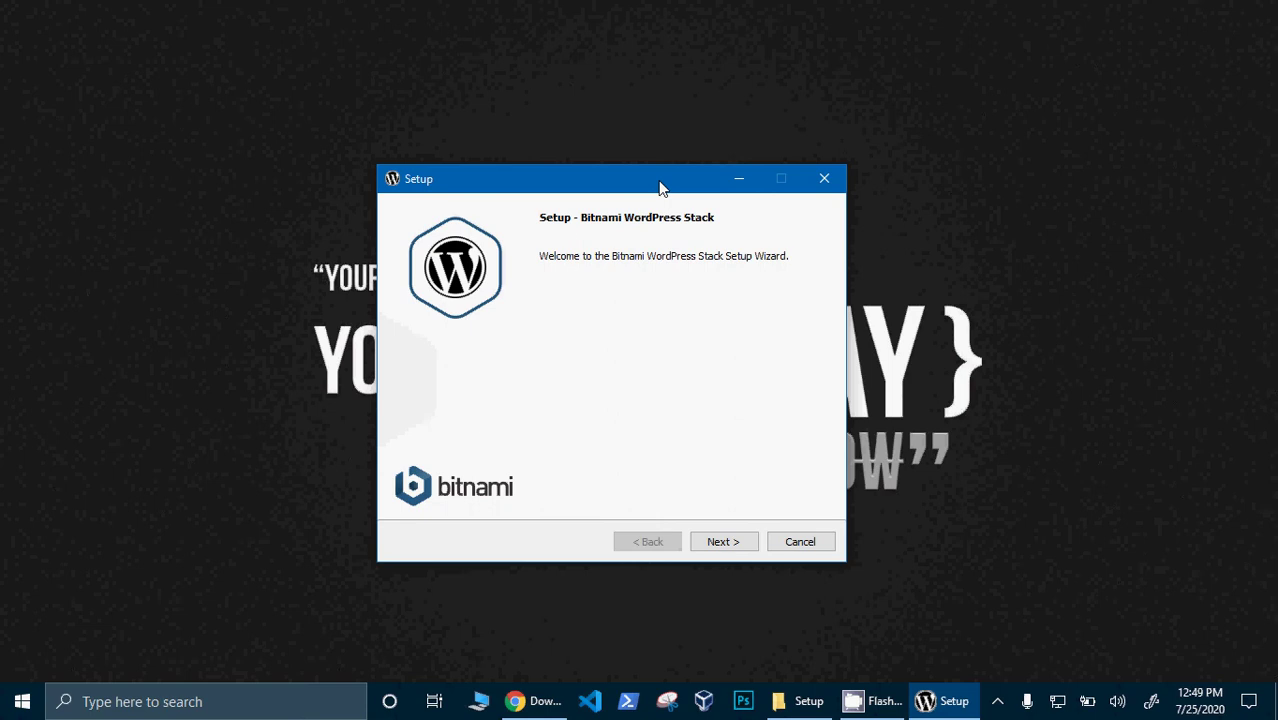
pyautogui.click(738, 540)
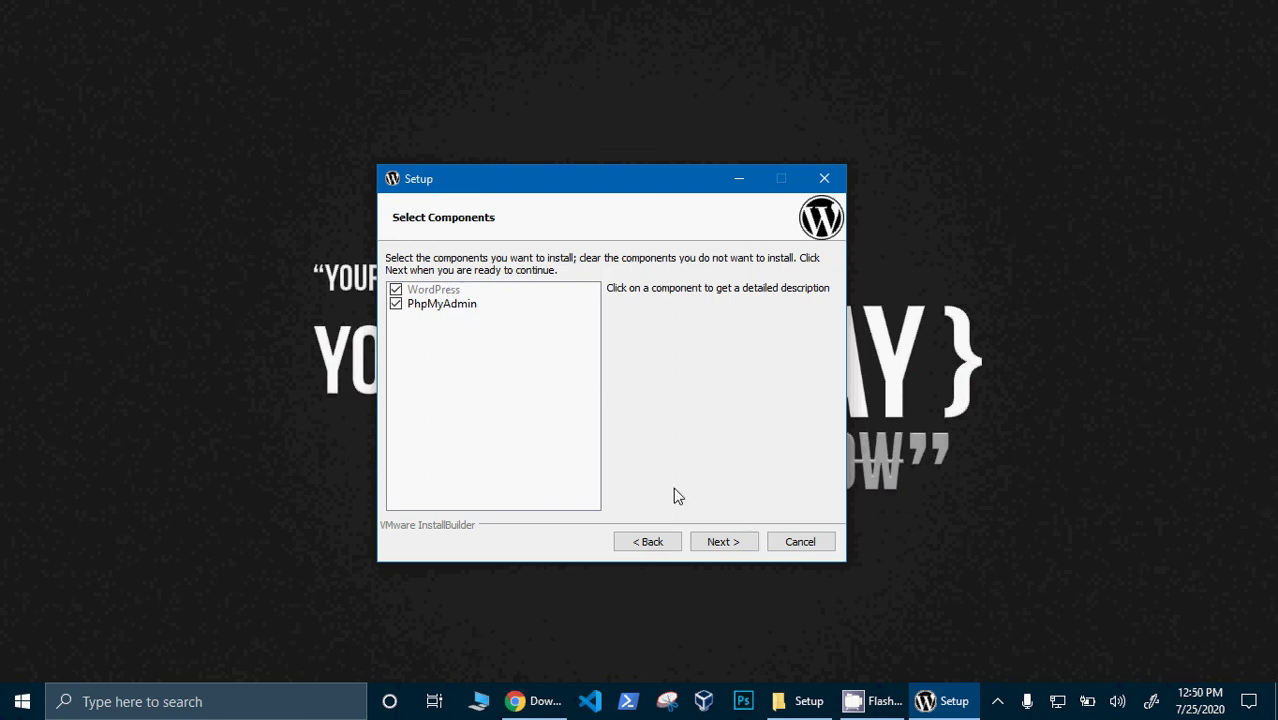
pyautogui.click(719, 553)
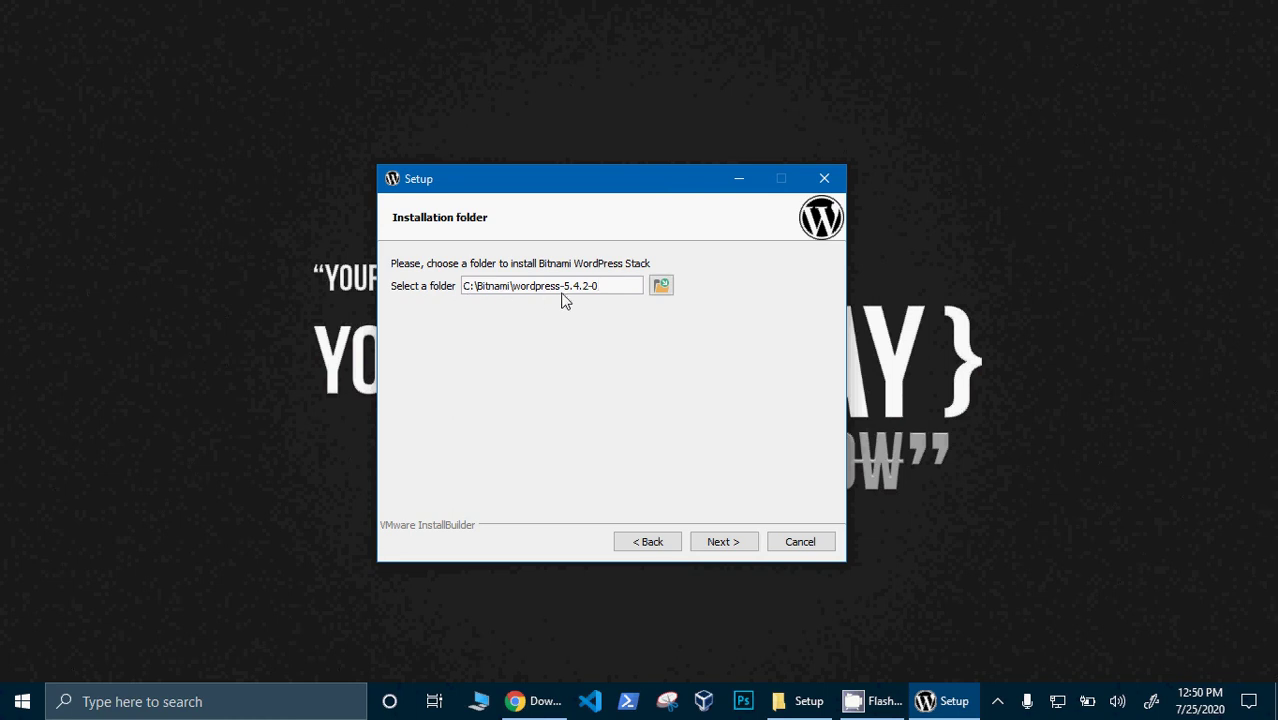
# - Replace the default install folder name so the path becomes C:\Bitnami\SharjeelCreations
pyautogui.moveTo(622, 288); pyautogui.dragTo(514, 289)
pyautogui.press('BackSpace')
pyautogui.write('s')
pyautogui.write('har')
pyautogui.write('jee')
pyautogui.write('lc')
pyautogui.press('BackSpace')
pyautogui.press('BackSpace')
pyautogui.press('BackSpace')
pyautogui.press('BackSpace')
pyautogui.press('BackSpace')
pyautogui.press('BackSpace')
pyautogui.press('BackSpace')
pyautogui.press('BackSpace')
pyautogui.press('BackSpace')
pyautogui.write('SharjeelCreations')
# - Accept the folder, then enter the admin's real name and e-mail address
pyautogui.click(727, 545)
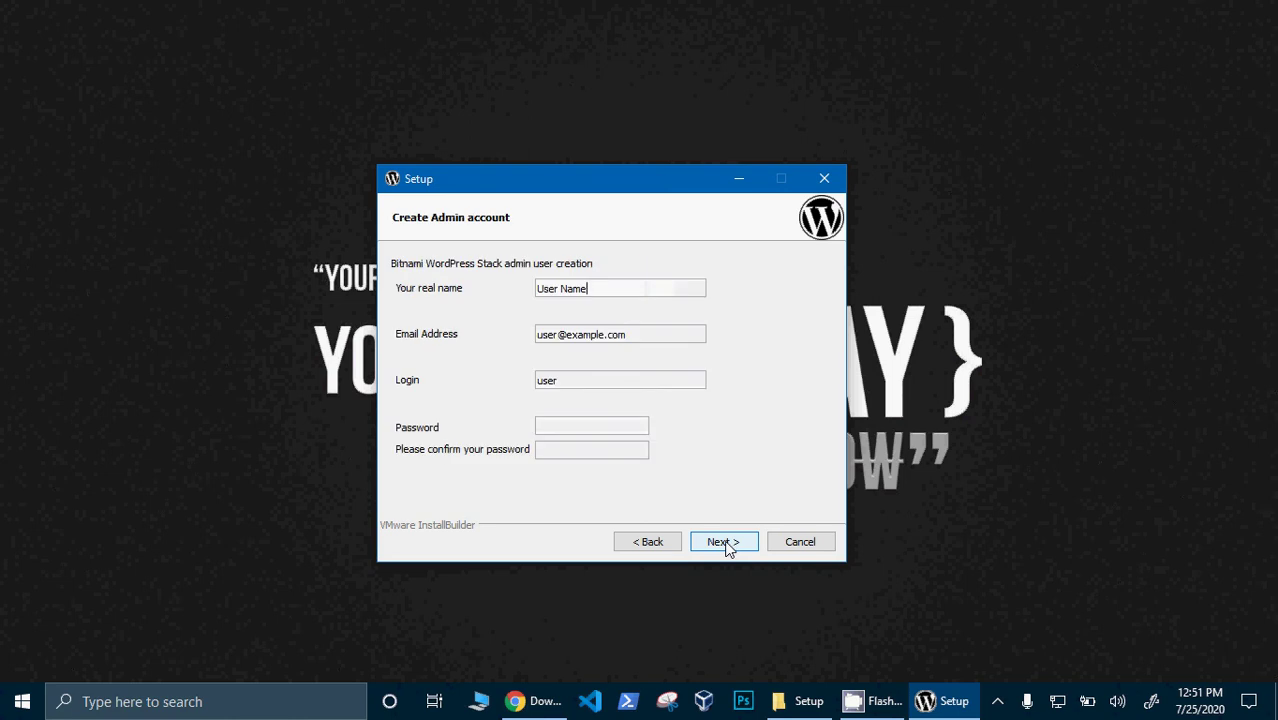
pyautogui.tripleClick(598, 296)
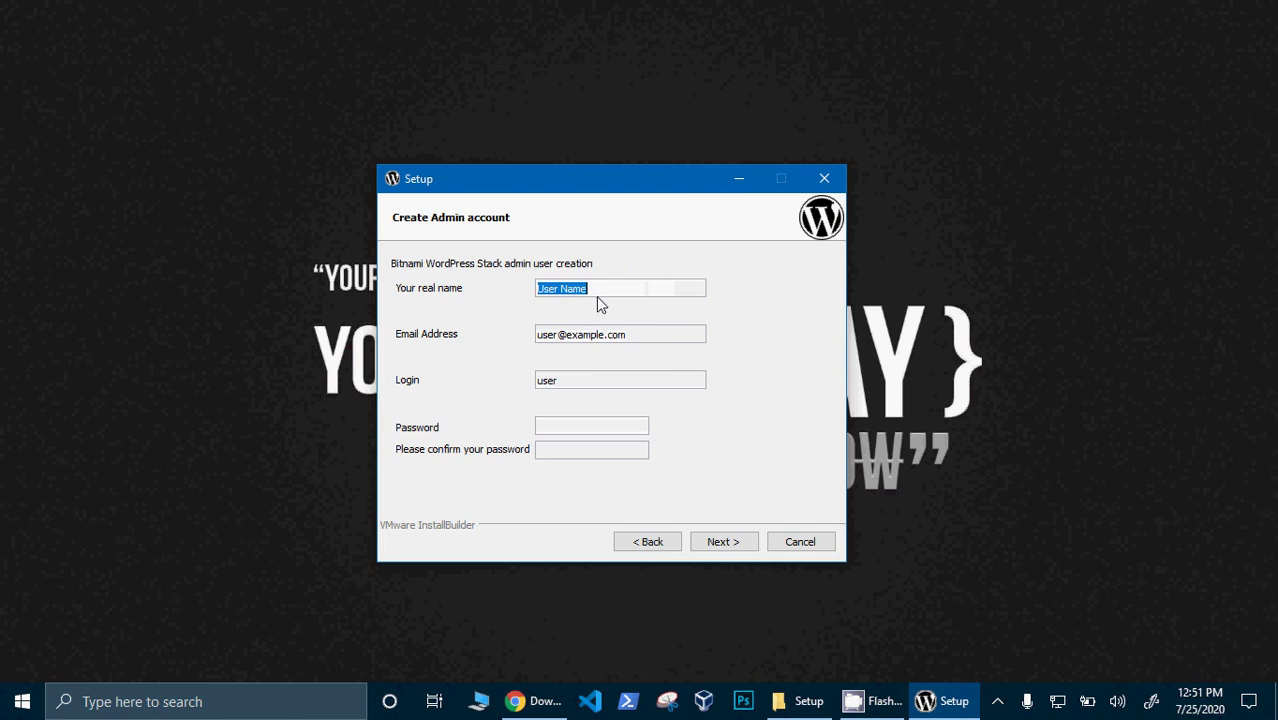
pyautogui.write('sharjeel')
pyautogui.press('Tab')
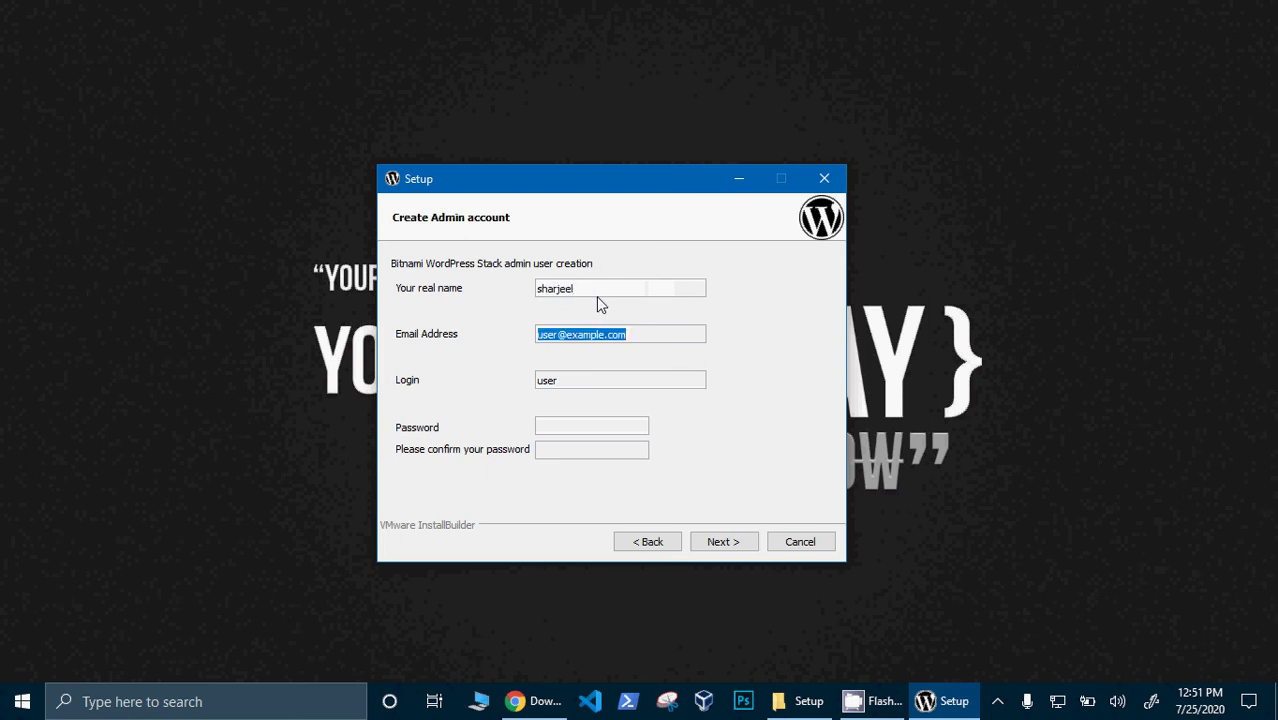
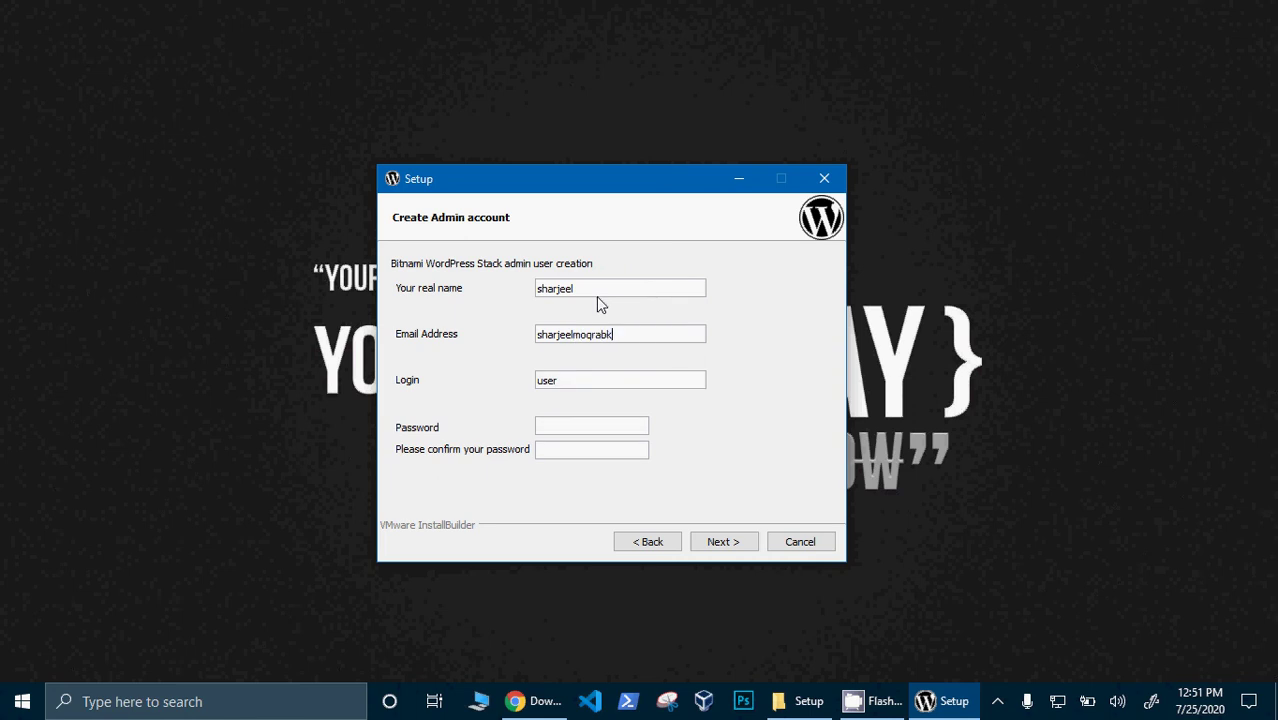
# - Replace the default login with a new username, enter and confirm the password, and continue
pyautogui.press('BackSpace')
pyautogui.press('BackSpace')
pyautogui.press('BackSpace')
pyautogui.press('BackSpace')
pyautogui.write('sharjeel')
pyautogui.press('Tab')
pyautogui.write('1234')
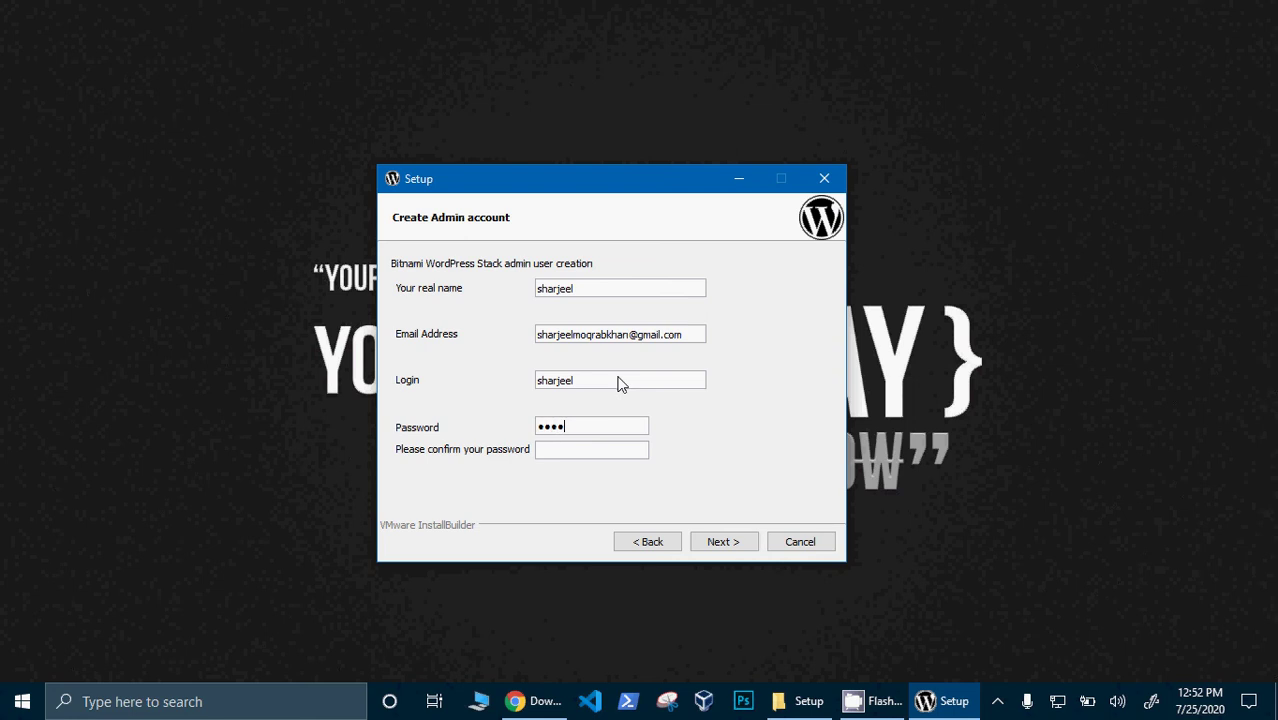
pyautogui.write('5')
pyautogui.click(605, 456)
pyautogui.write('12345')
pyautogui.click(724, 542)
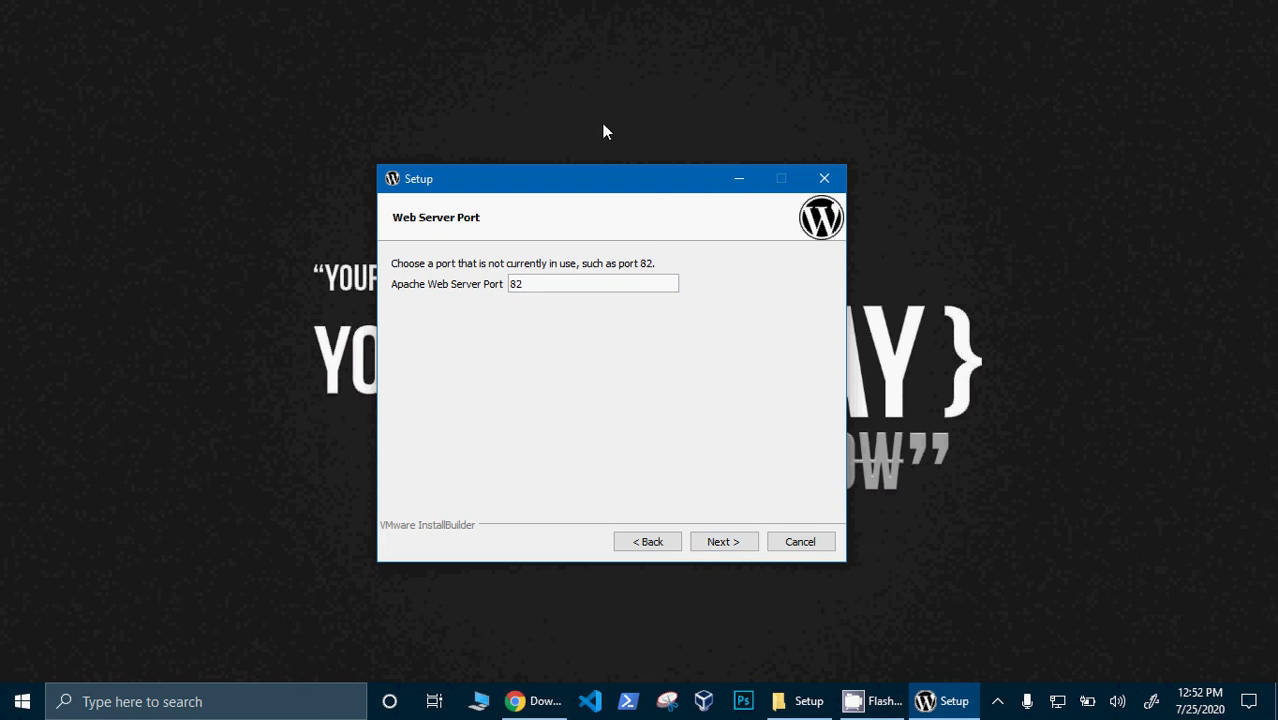
# - Accept Apache port 82 and SSL port 447 to reach MySQL Information
pyautogui.click(733, 550)
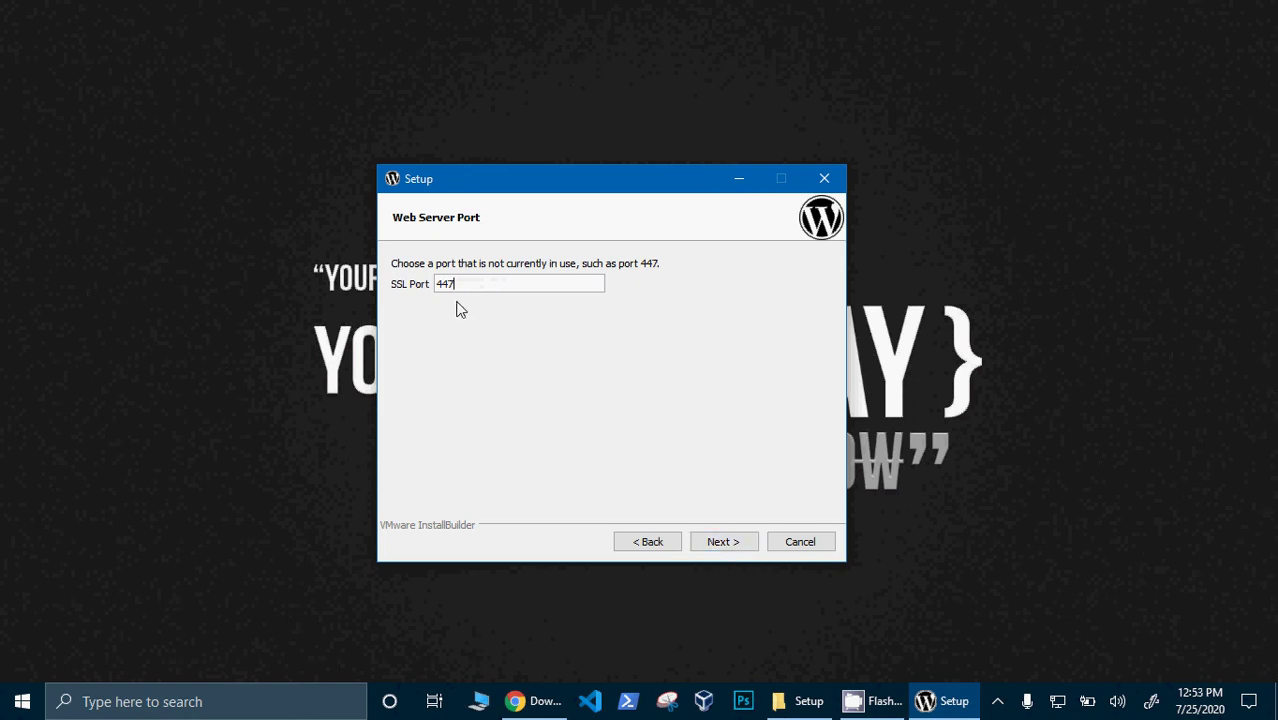
pyautogui.click(727, 545)
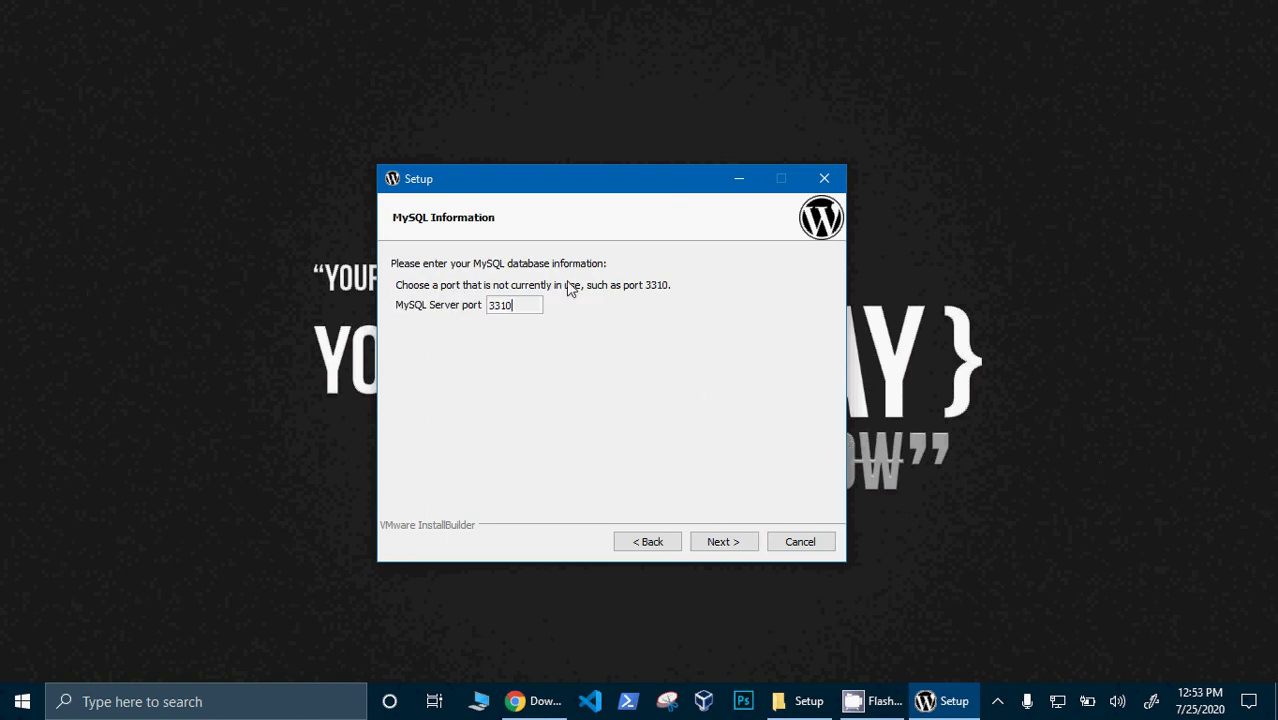
# - Accept MySQL port 3310 and name the blog SharjeelCreations
pyautogui.click(714, 549)
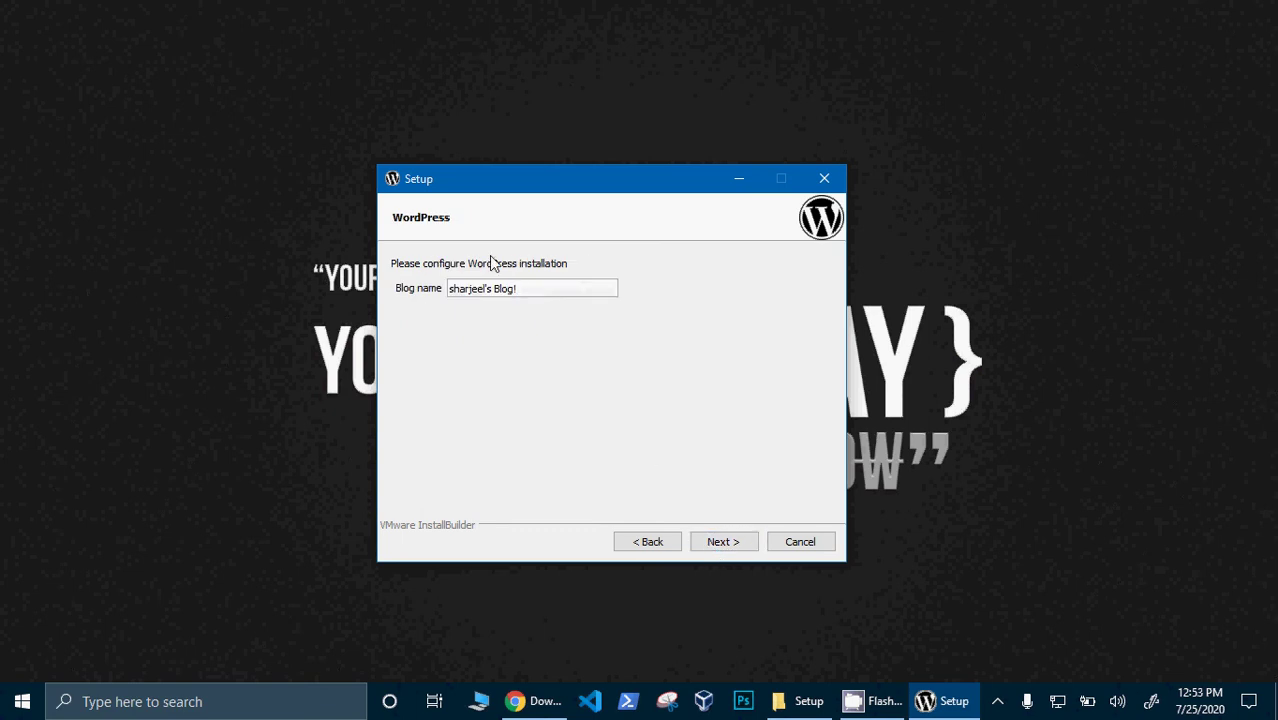
pyautogui.moveTo(522, 289); pyautogui.dragTo(433, 292)
pyautogui.write('SharjeelCreations')
pyautogui.click(736, 542)
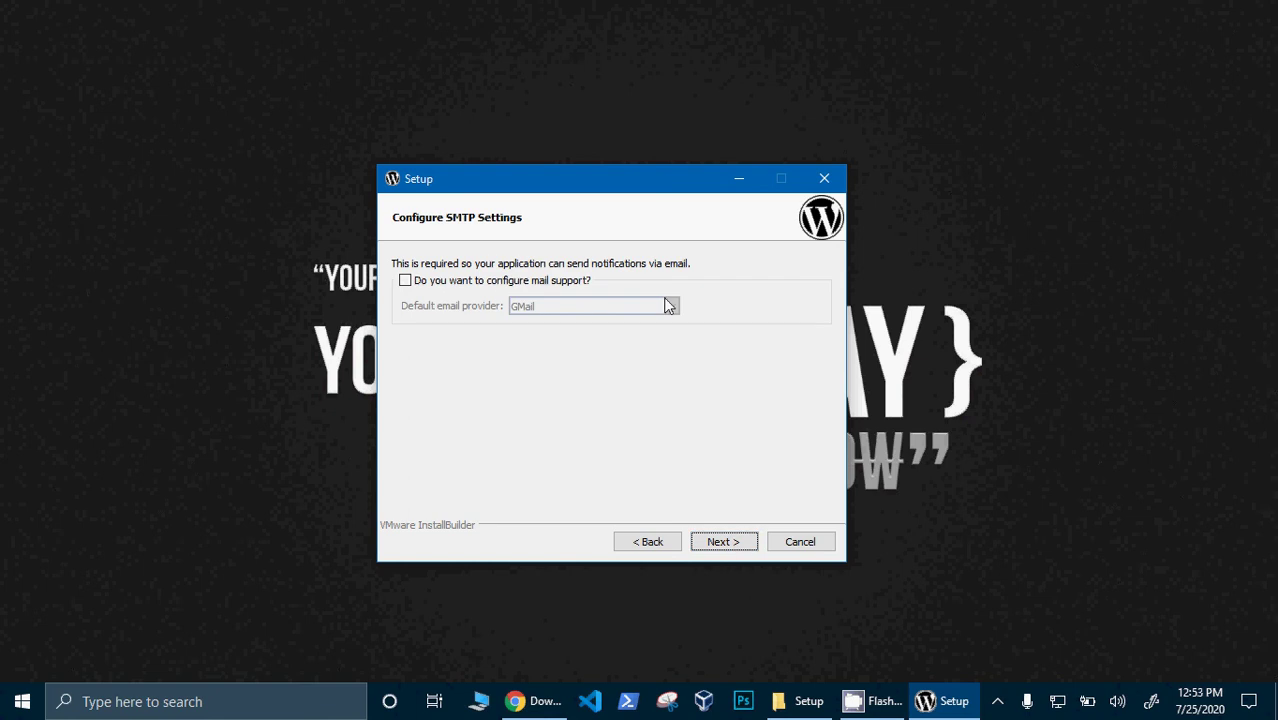
# - Skip mail support and untick launching WordPress in the cloud to reach Ready to Install
pyautogui.click(714, 551)
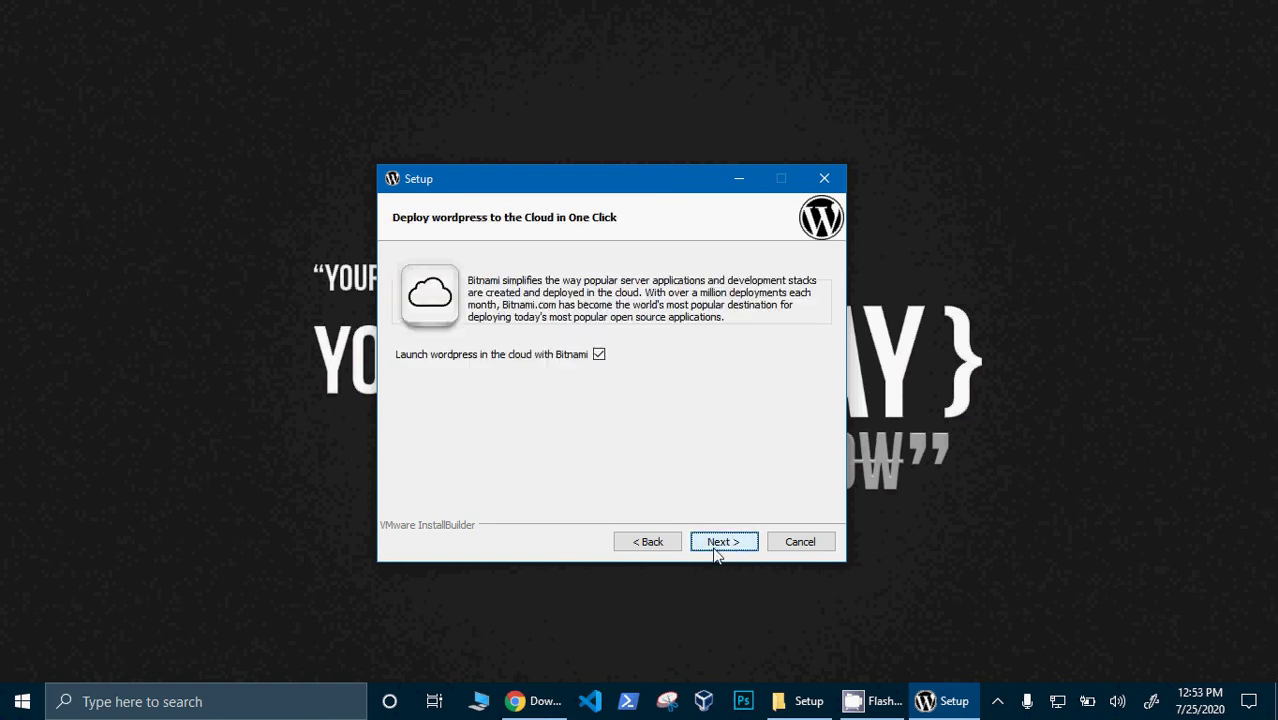
pyautogui.click(599, 355)
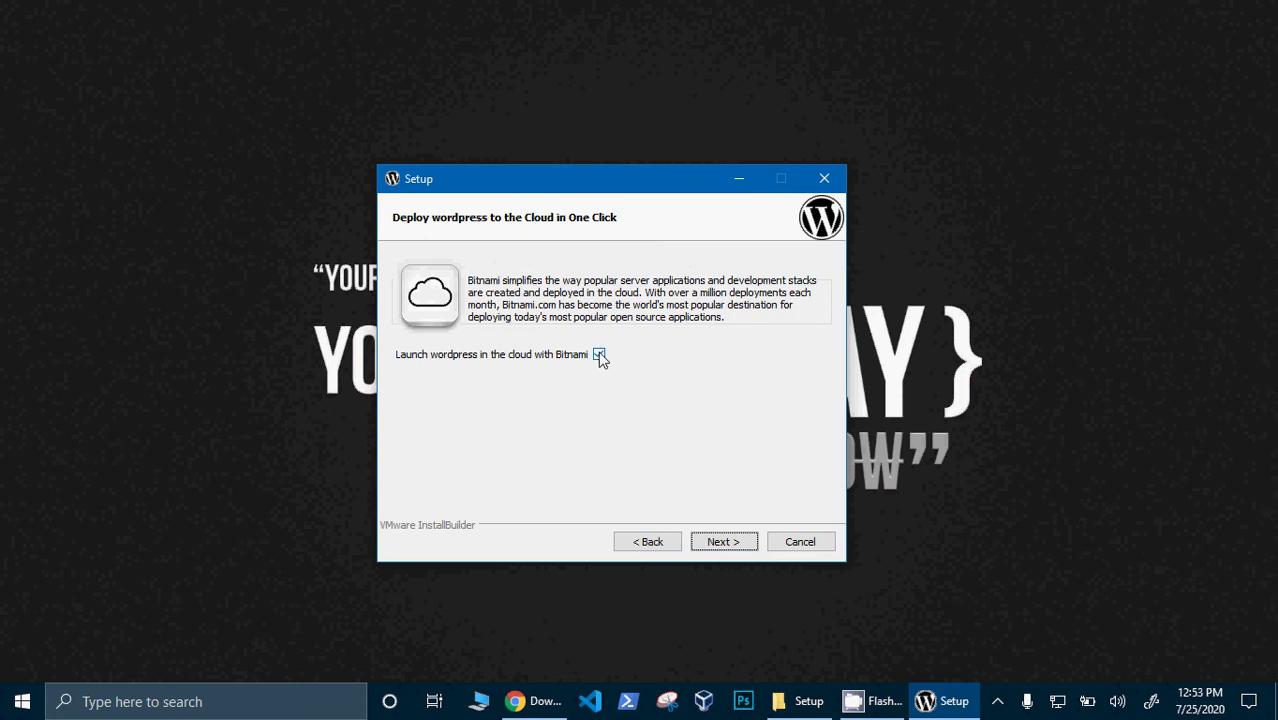
pyautogui.click(736, 551)
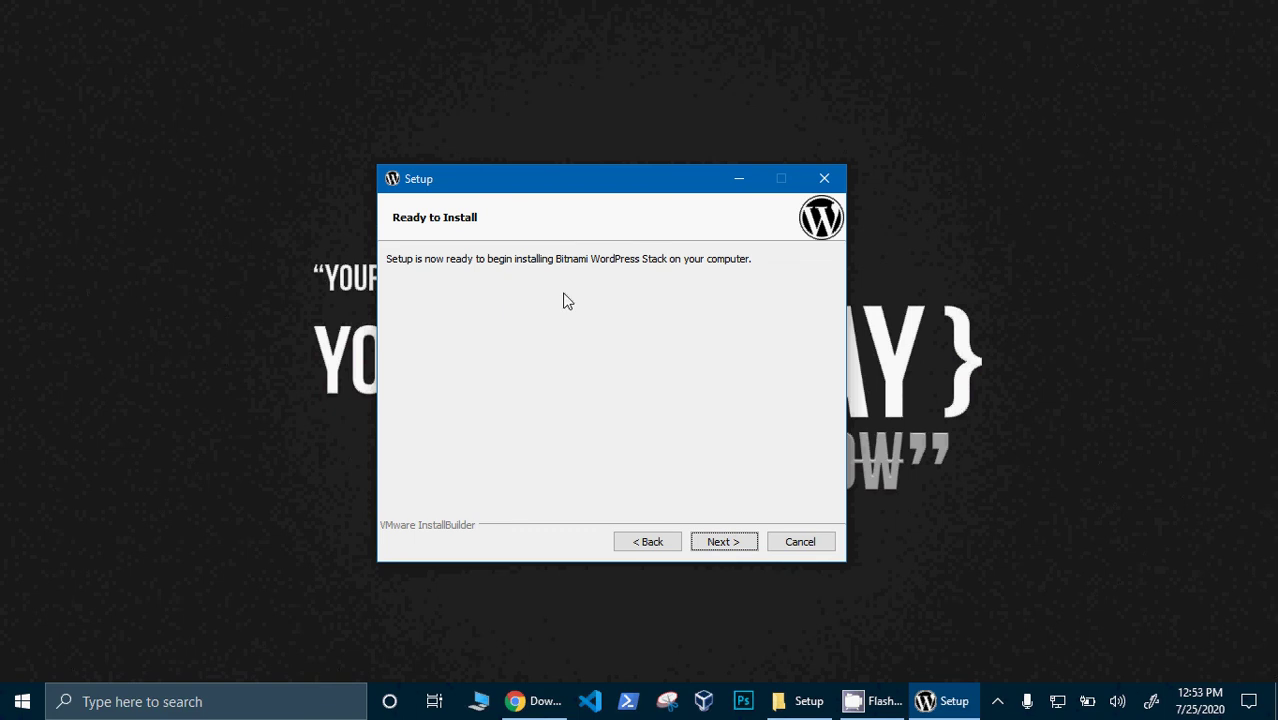
# - Start installing the WordPress stack from the Ready to Install page
pyautogui.click(722, 545)
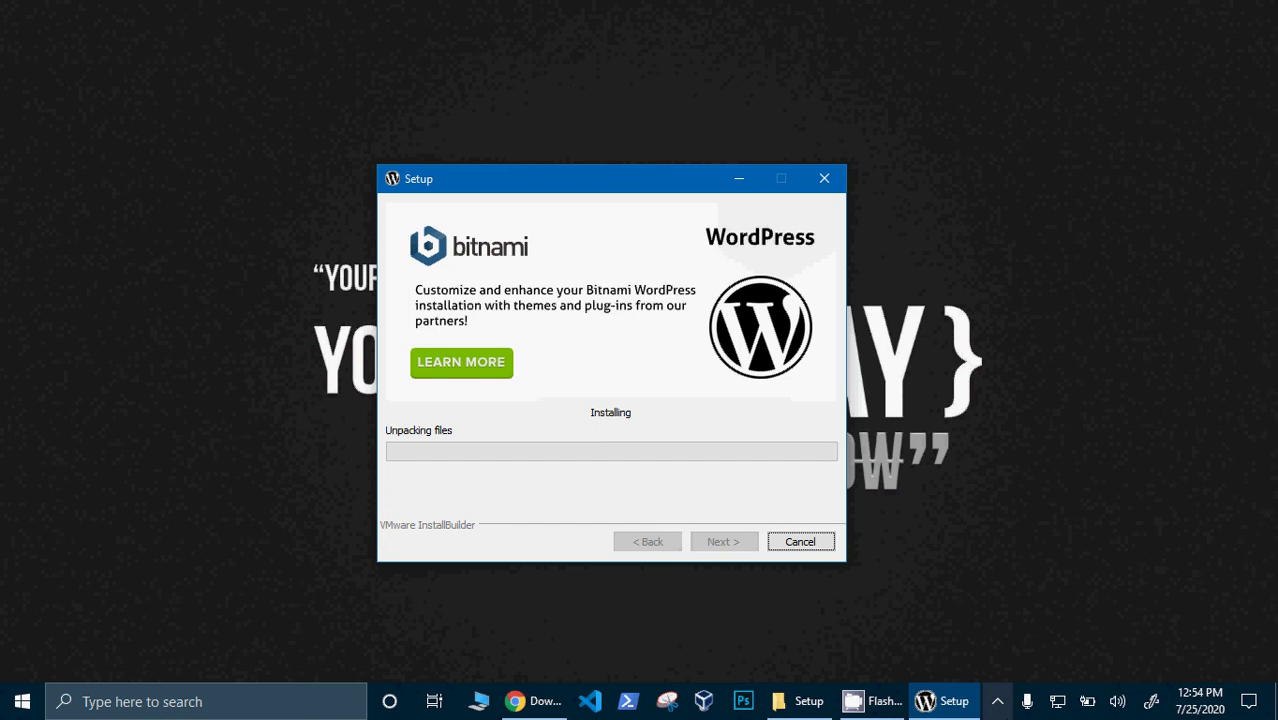
# - Allow mysqld through the Windows firewall on the security alert
pyautogui.click(997, 701)
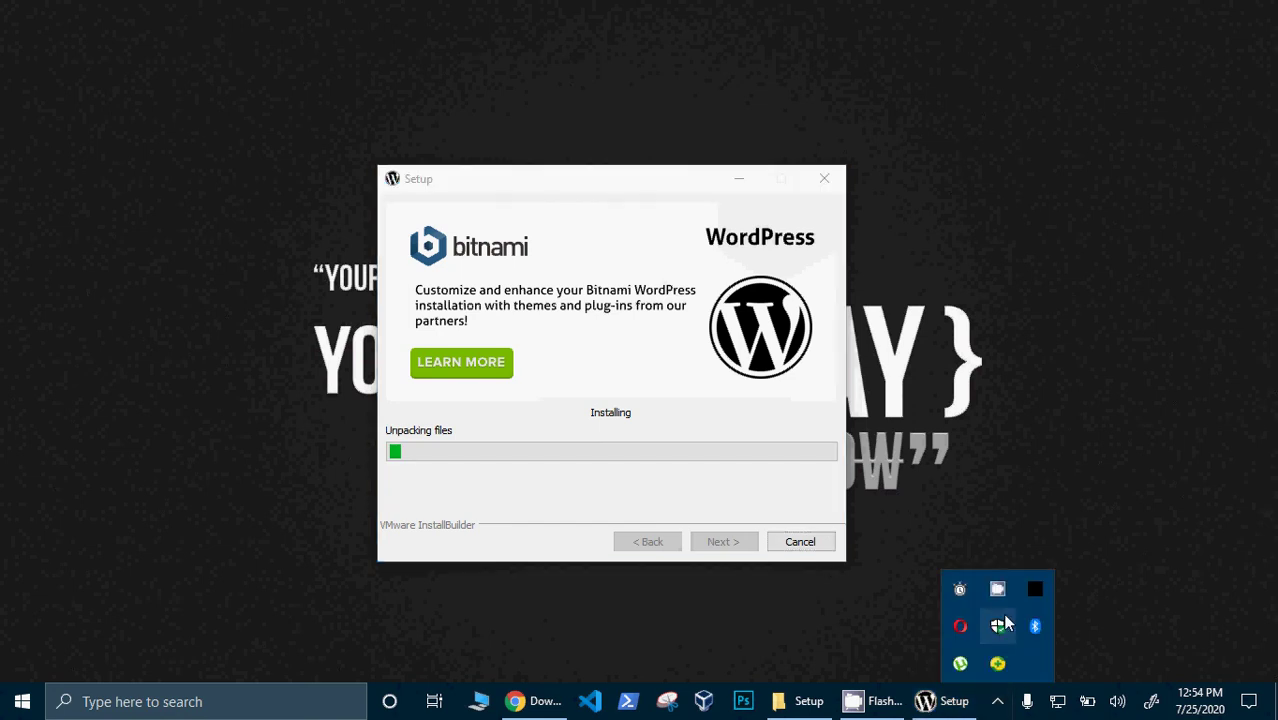
pyautogui.rightClick(995, 597)
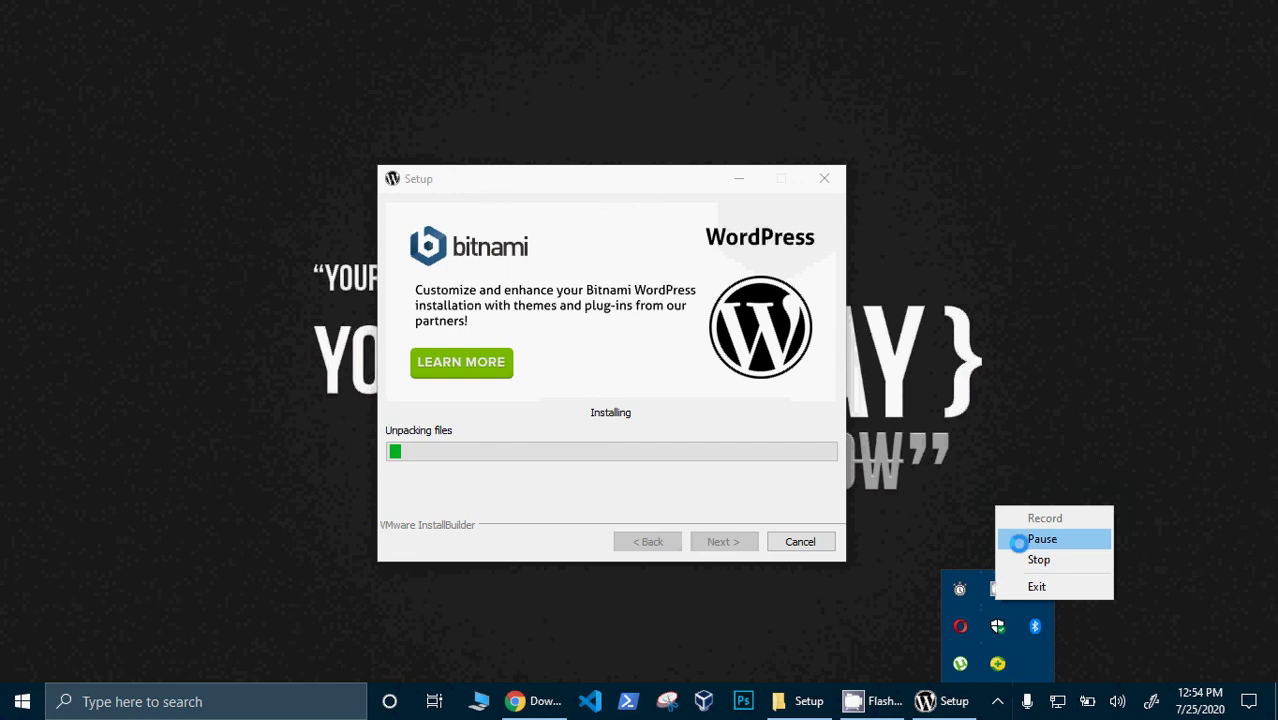
pyautogui.click(1018, 538)
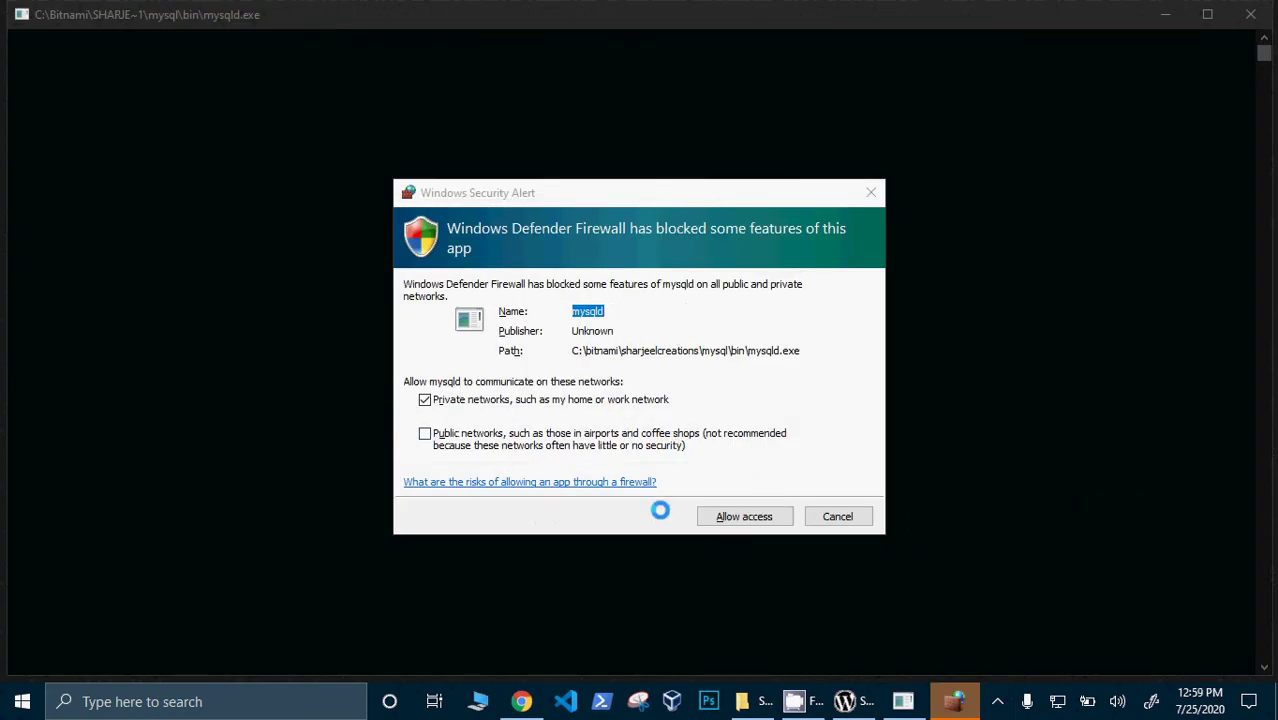
pyautogui.click(735, 512)
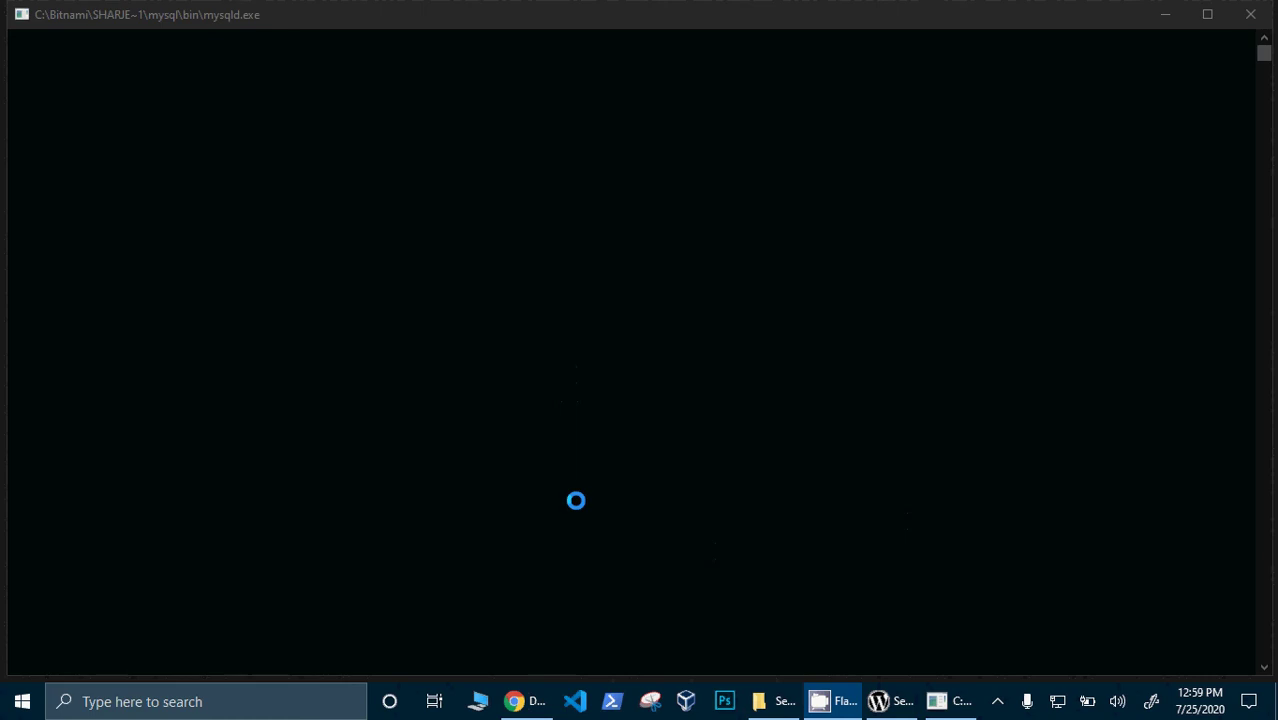
# - Bring the Setup installer back to the front as installation finishes
pyautogui.moveTo(879, 707)
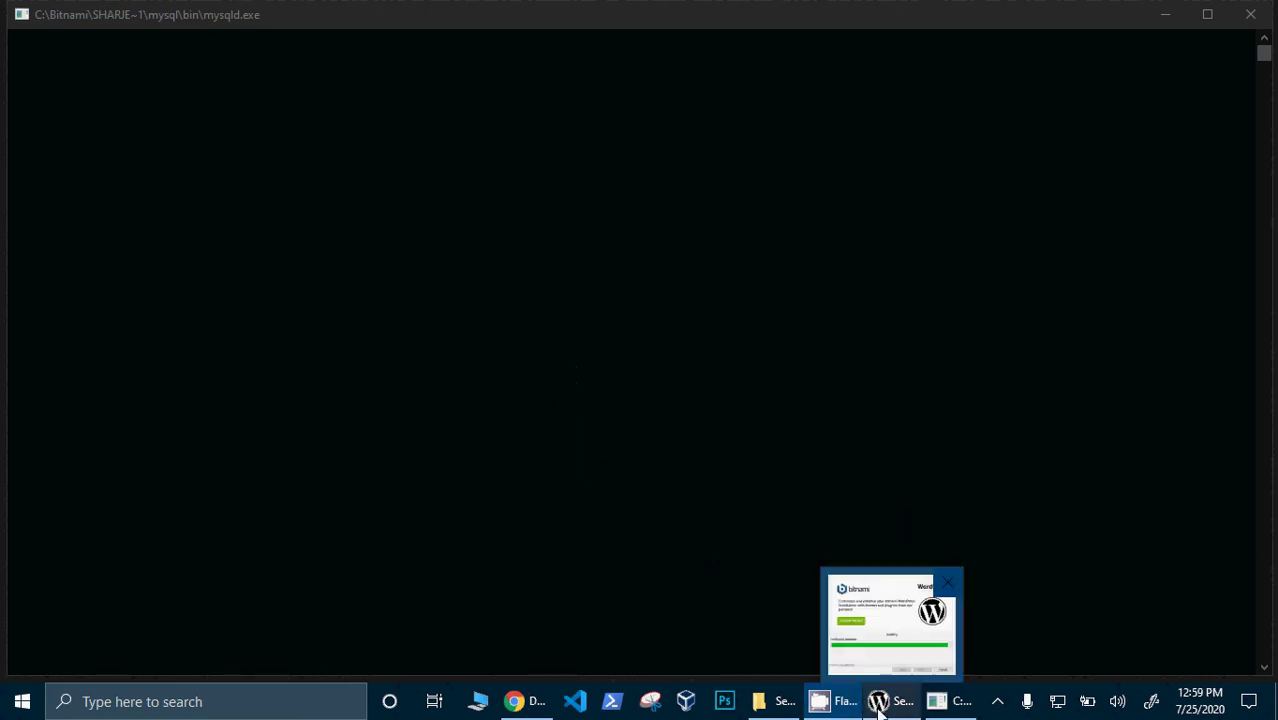
pyautogui.click(897, 708)
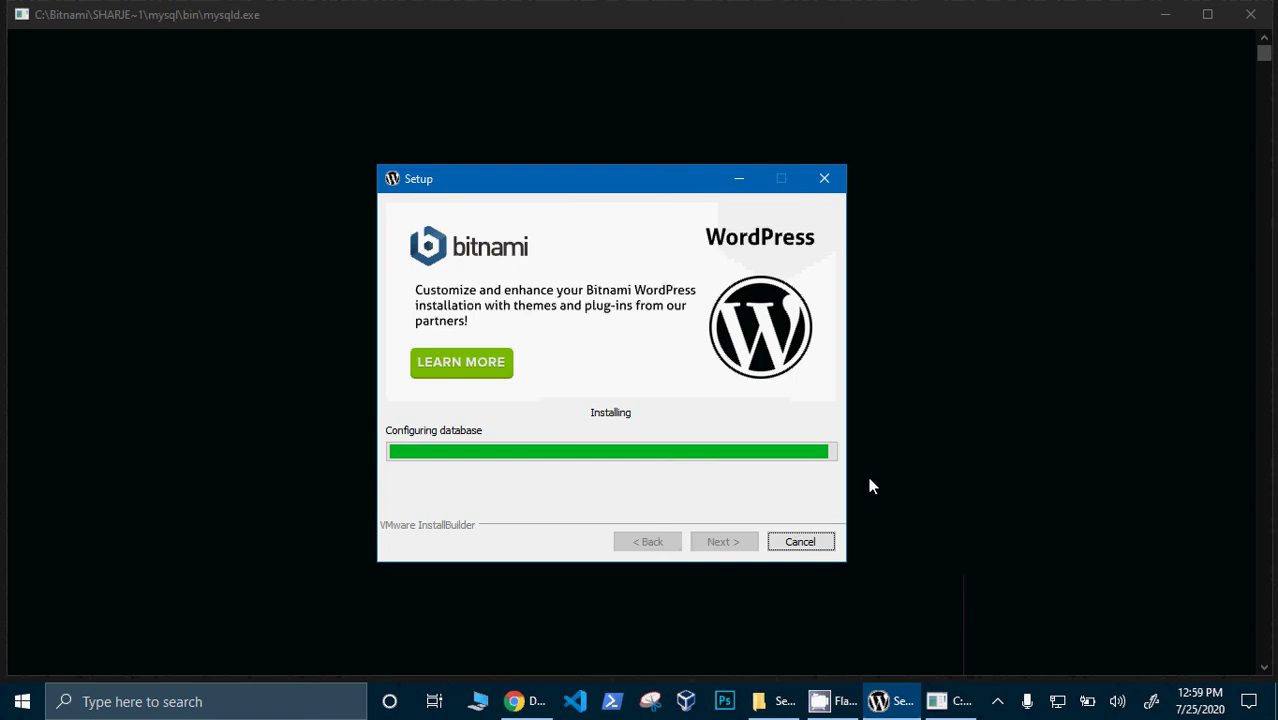
pyautogui.click(997, 701)
pyautogui.rightClick(993, 590)
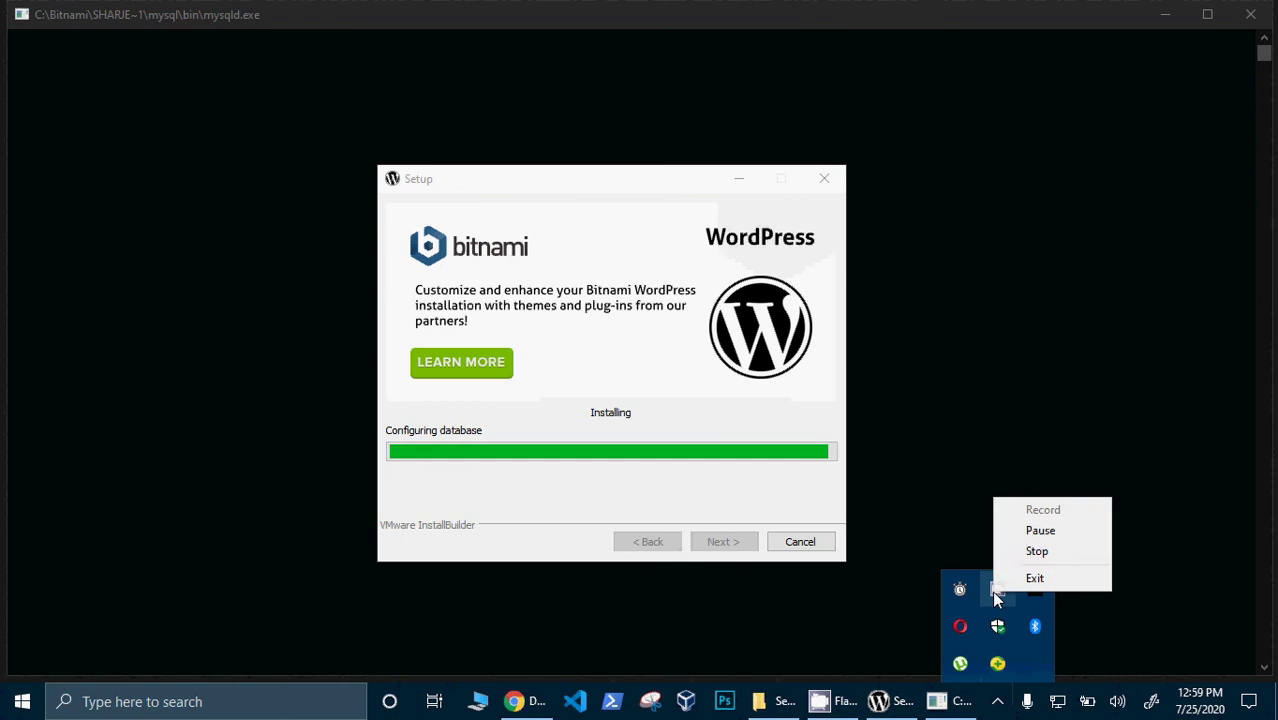
pyautogui.click(1038, 531)
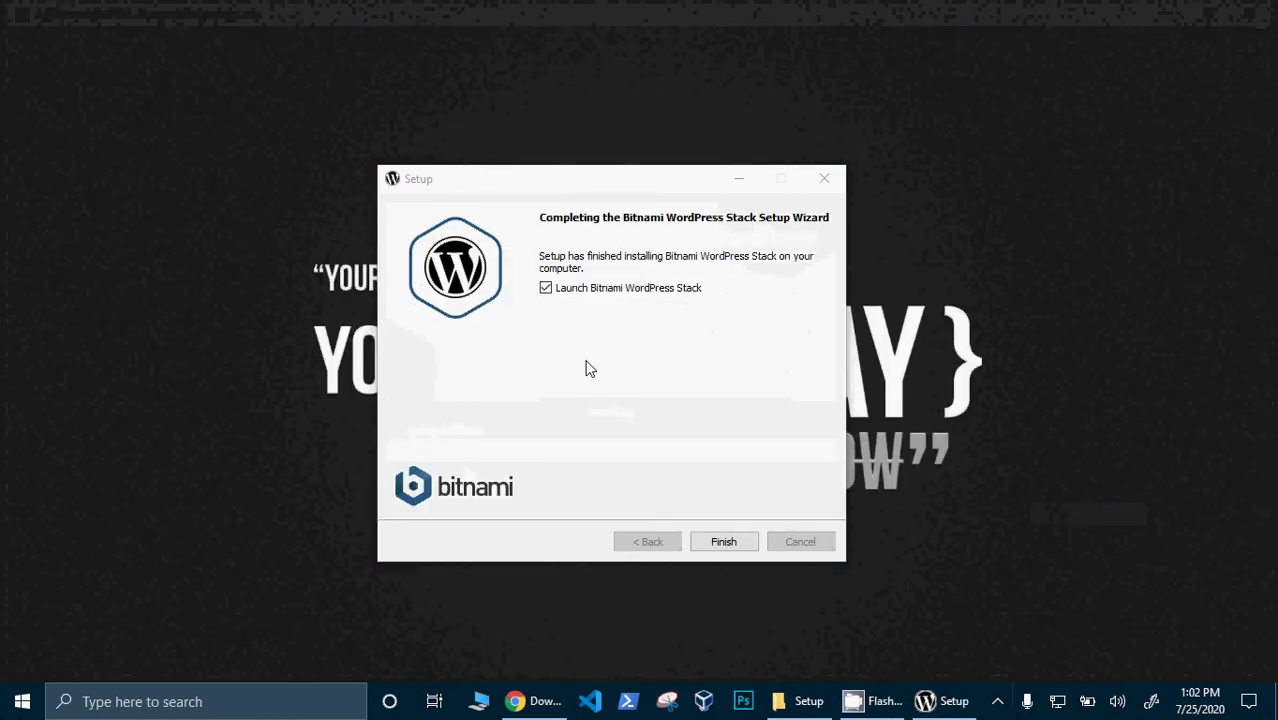
# - Untick Launch Bitnami WordPress Stack and finish the wizard
pyautogui.click(557, 292)
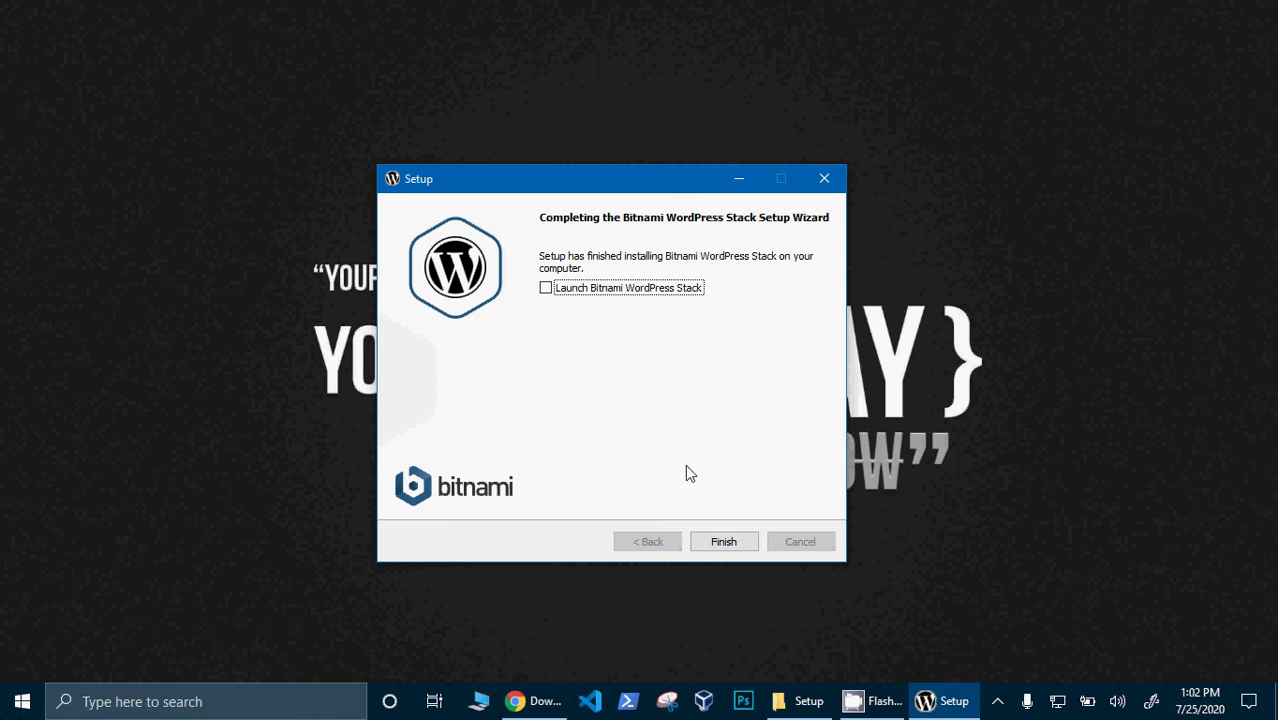
pyautogui.click(724, 543)
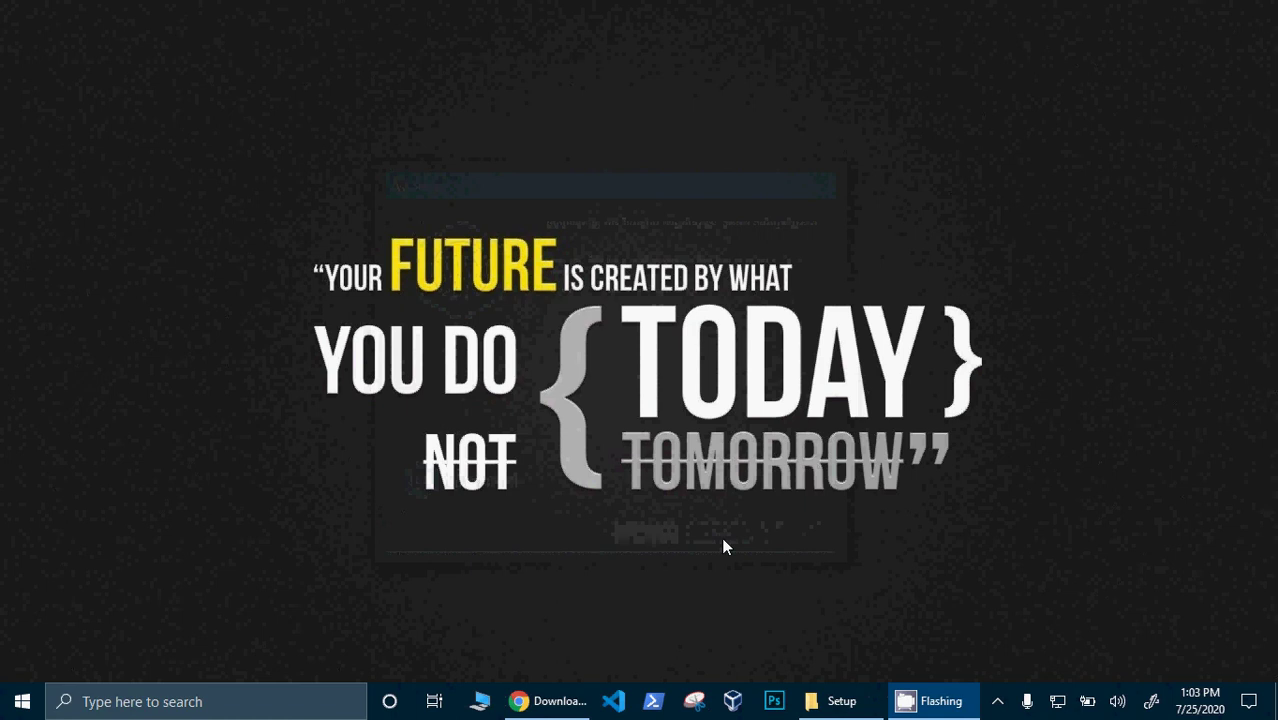
# - Browse File Explorer to C:\Bitnami\SharjeelCreations, peek into apps, and return to the install folder
pyautogui.click(480, 701)
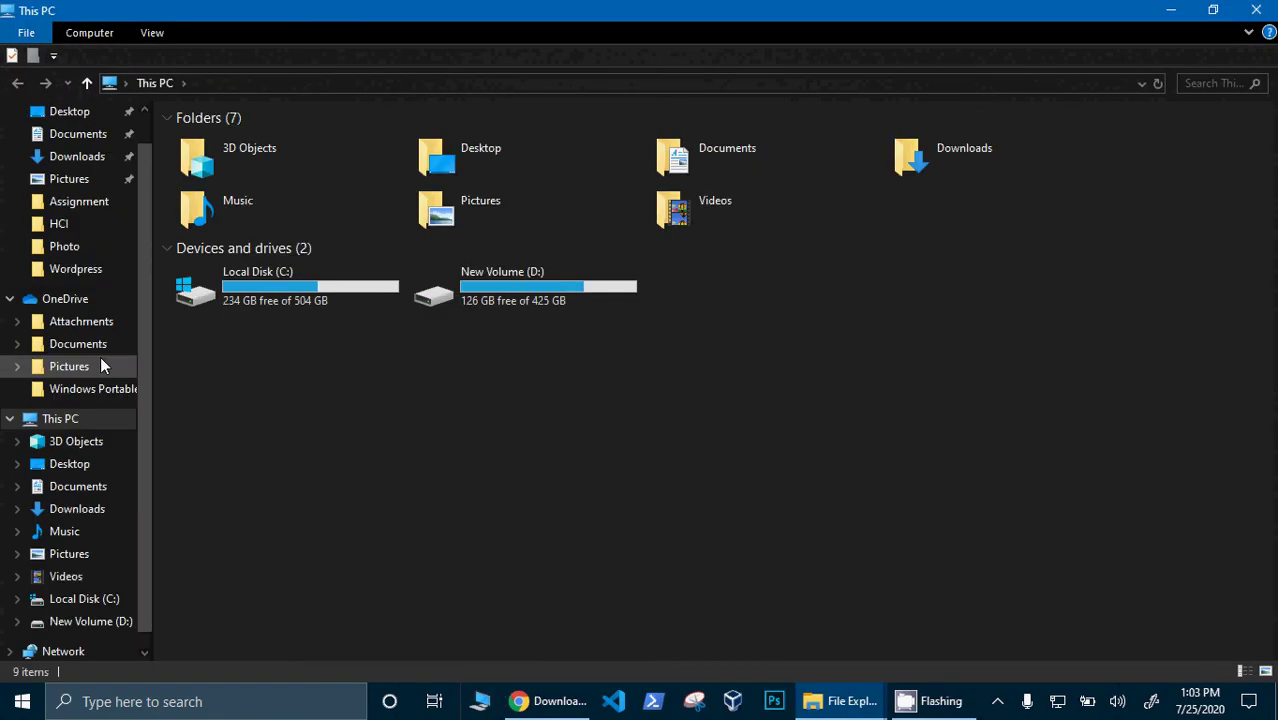
pyautogui.click(84, 598)
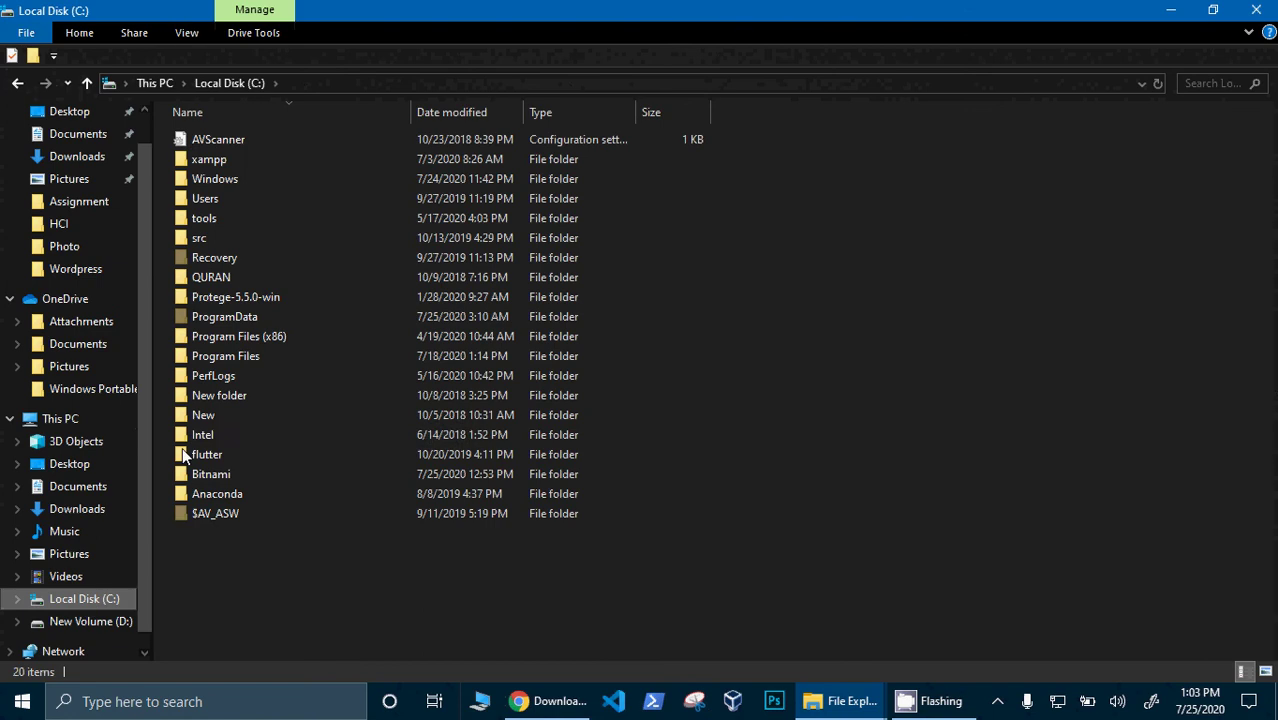
pyautogui.doubleClick(242, 475)
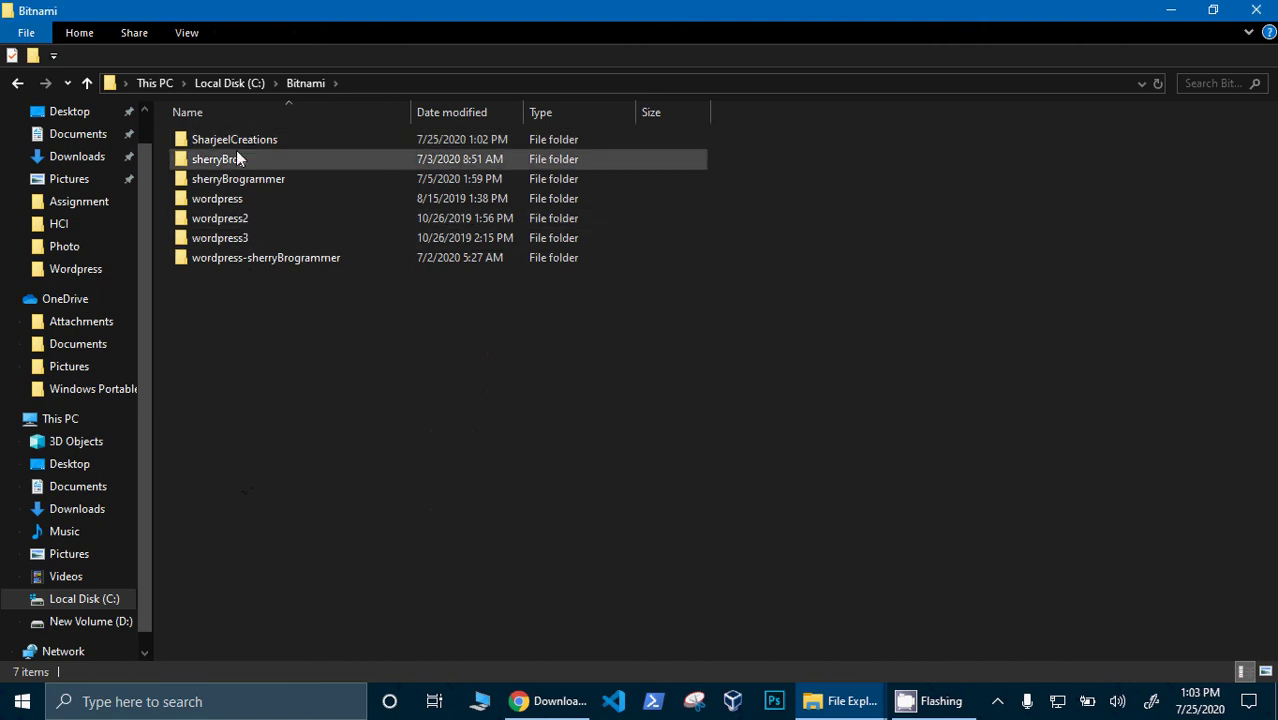
pyautogui.click(236, 146)
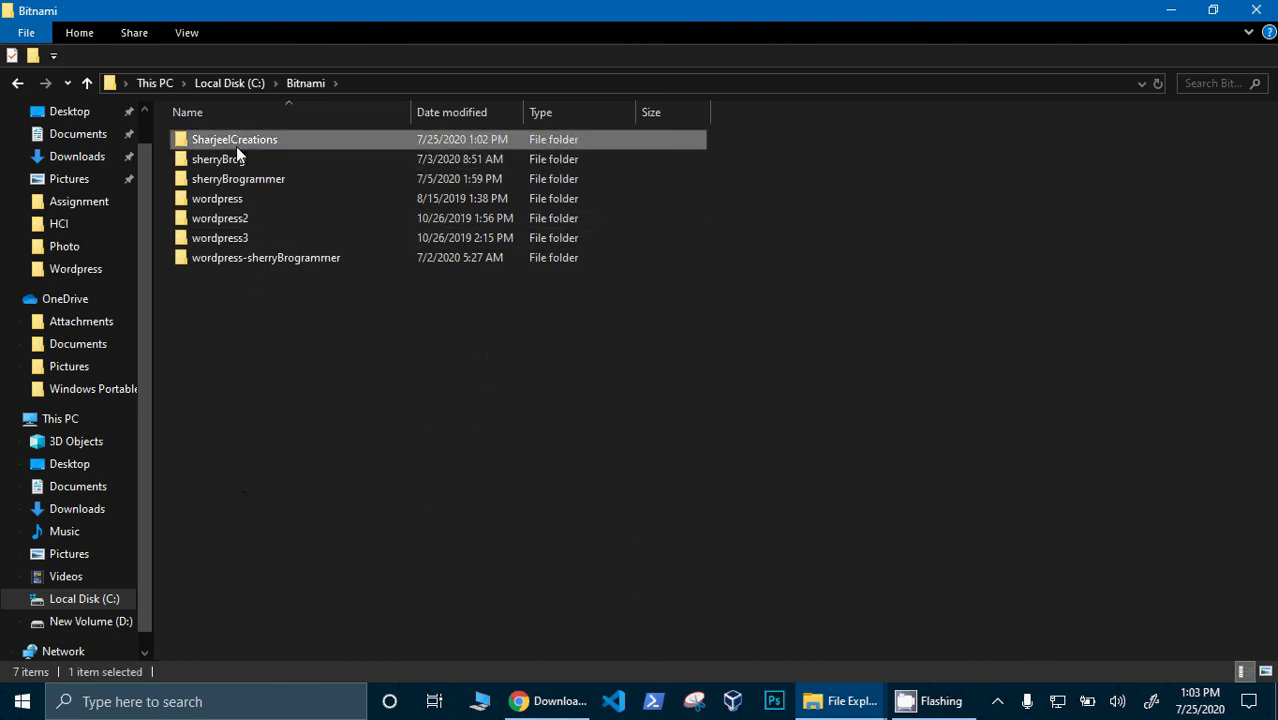
pyautogui.doubleClick(236, 146)
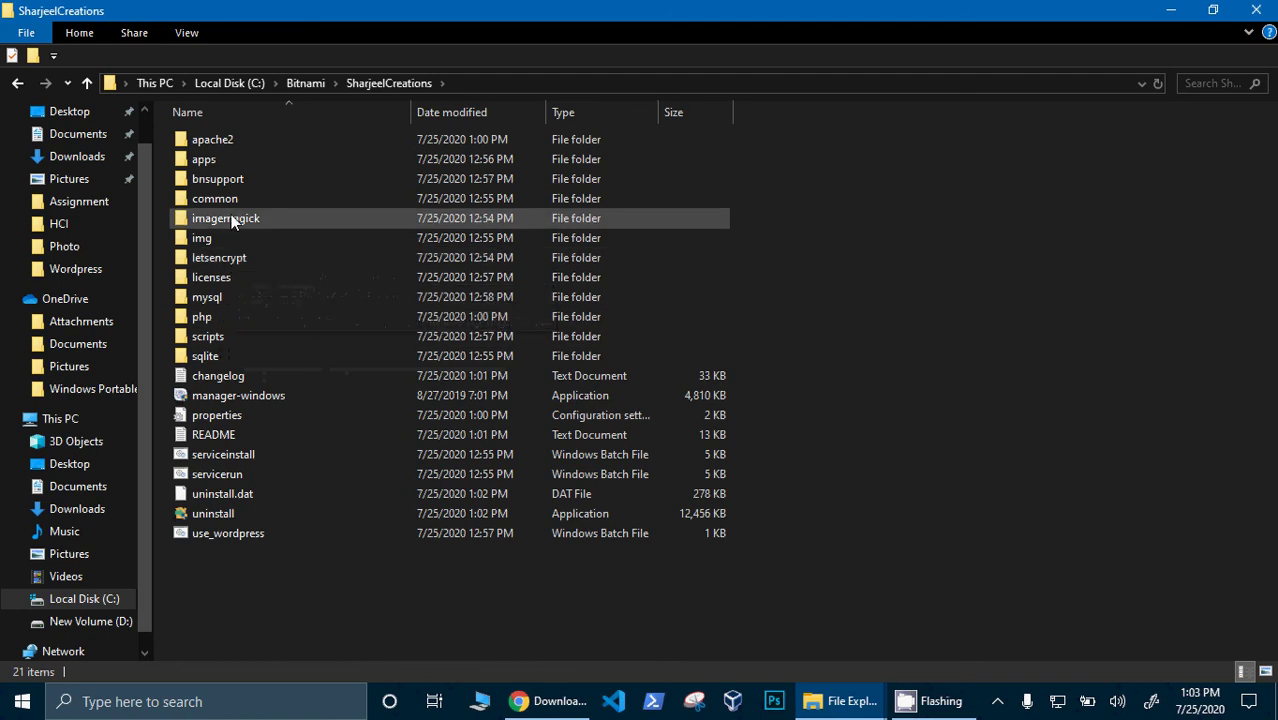
pyautogui.doubleClick(208, 159)
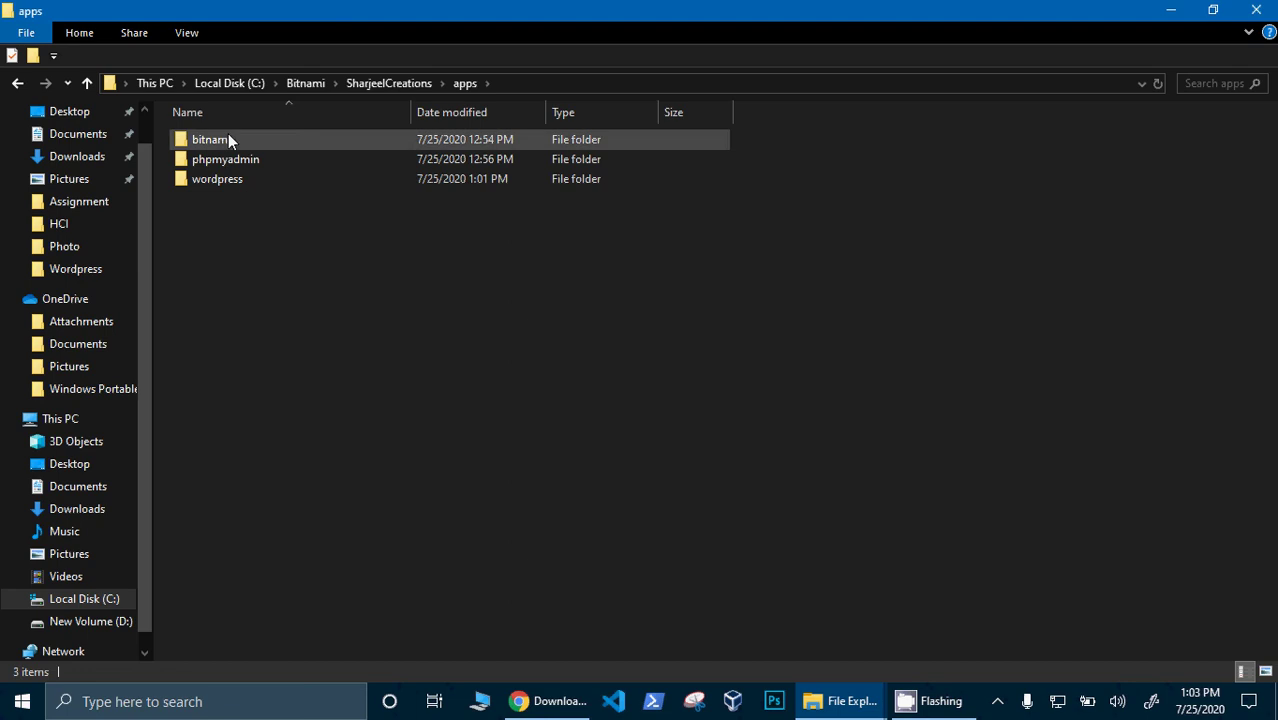
pyautogui.click(399, 83)
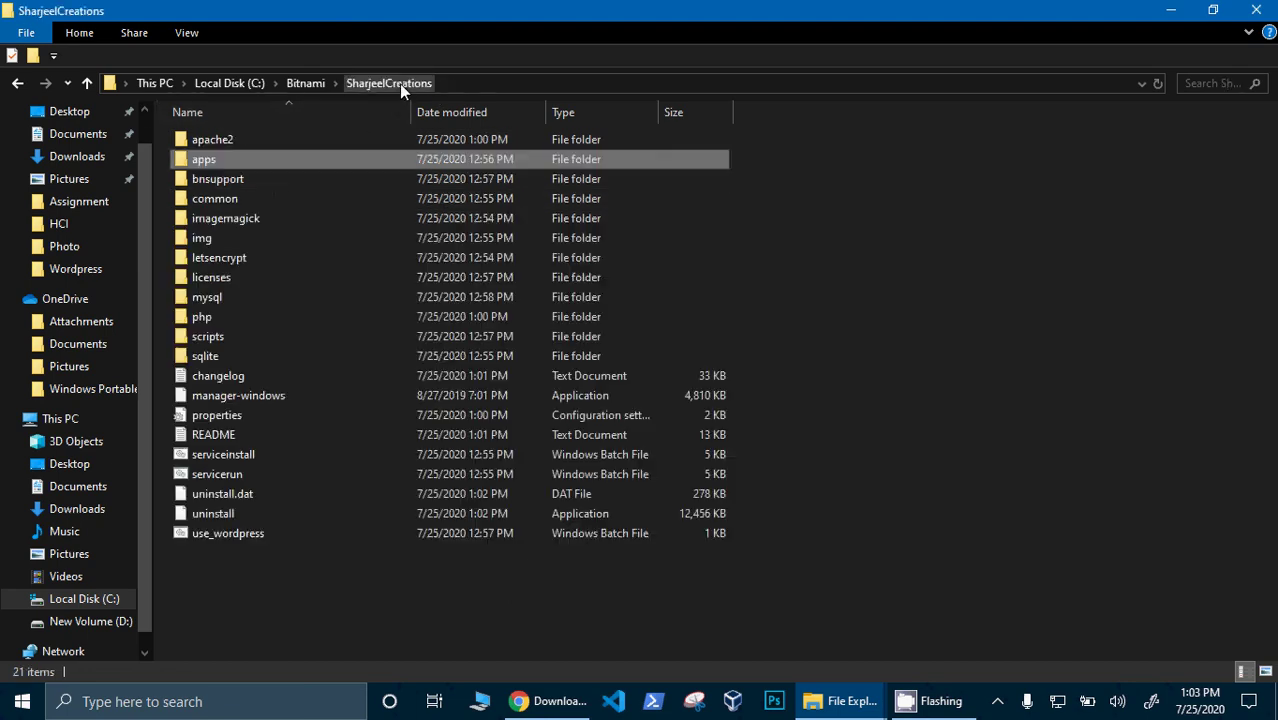
# - Drill down through apps, wordpress and htdocs into the wp-admin folder
pyautogui.doubleClick(307, 171)
pyautogui.doubleClick(282, 180)
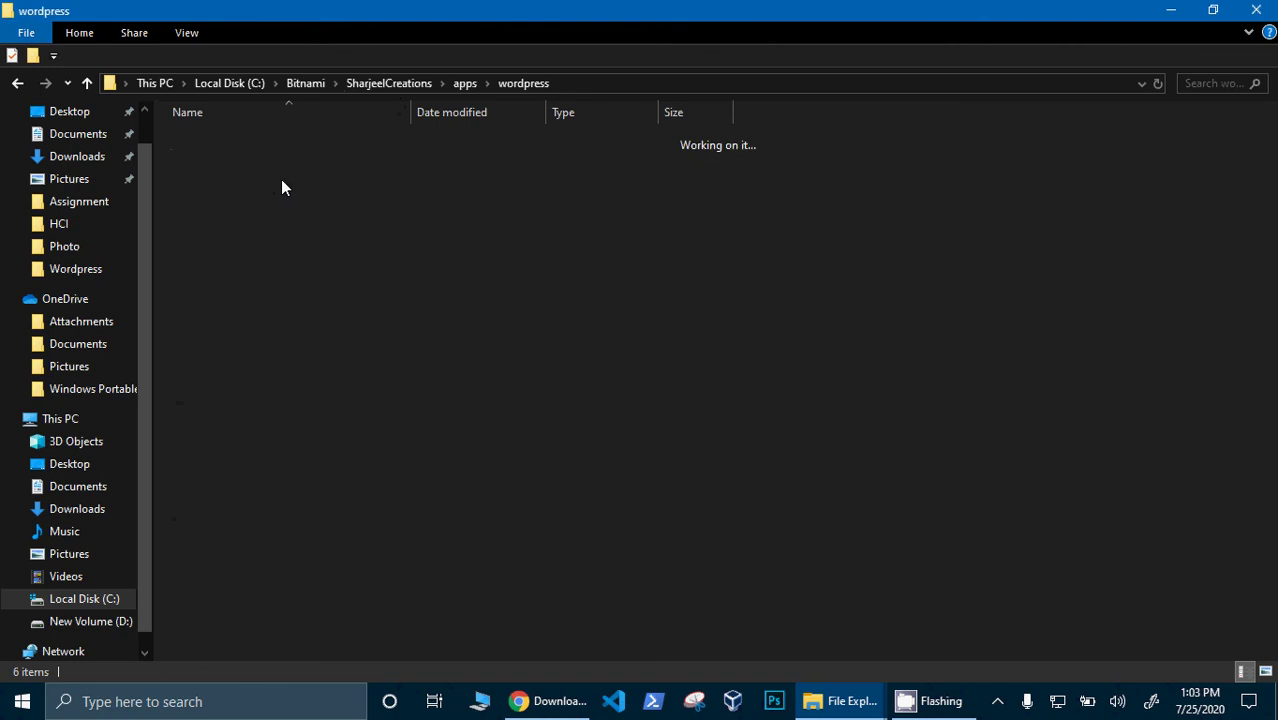
pyautogui.doubleClick(210, 179)
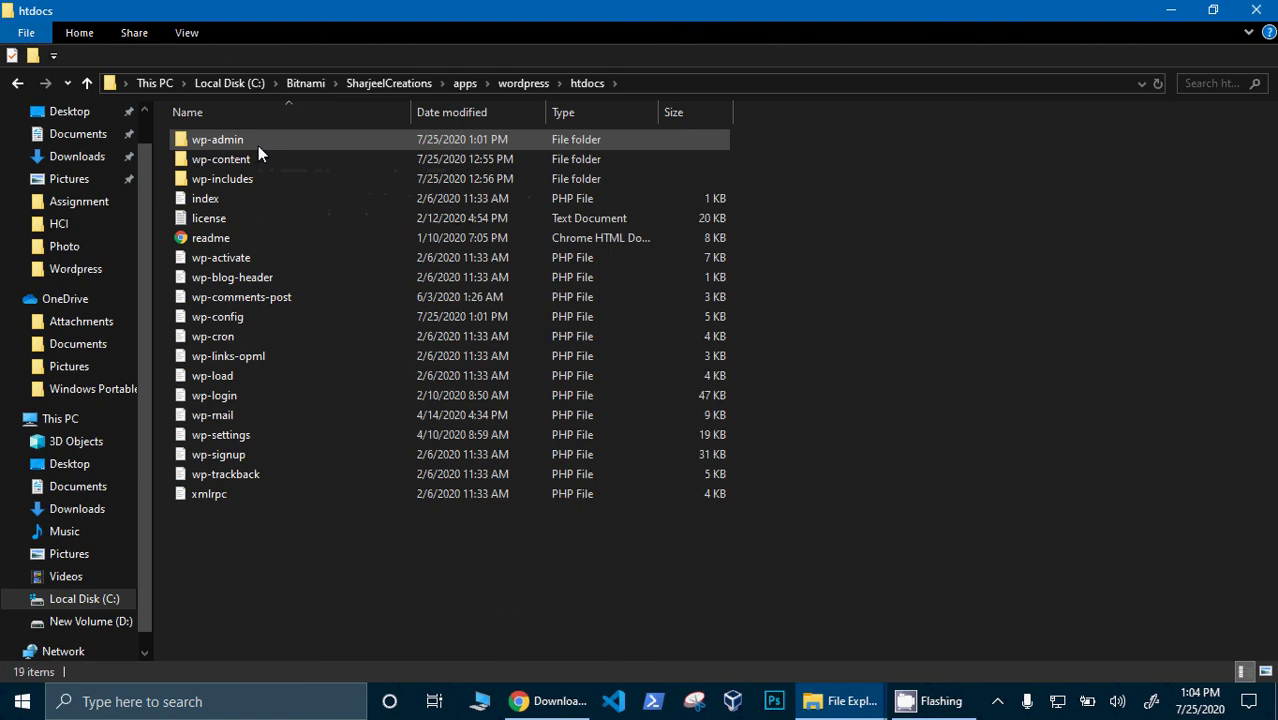
pyautogui.doubleClick(258, 146)
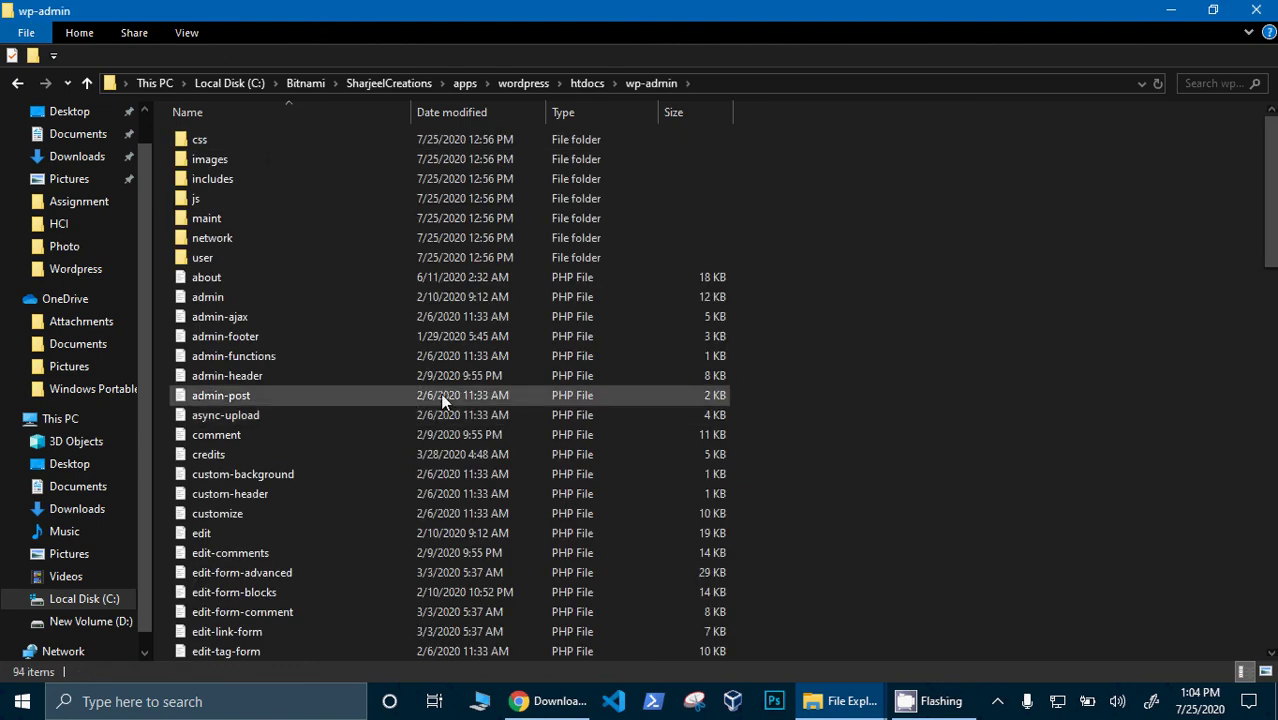
# - Back out to htdocs, open wp-includes, then go up through wordpress to apps
pyautogui.press('BackSpace')
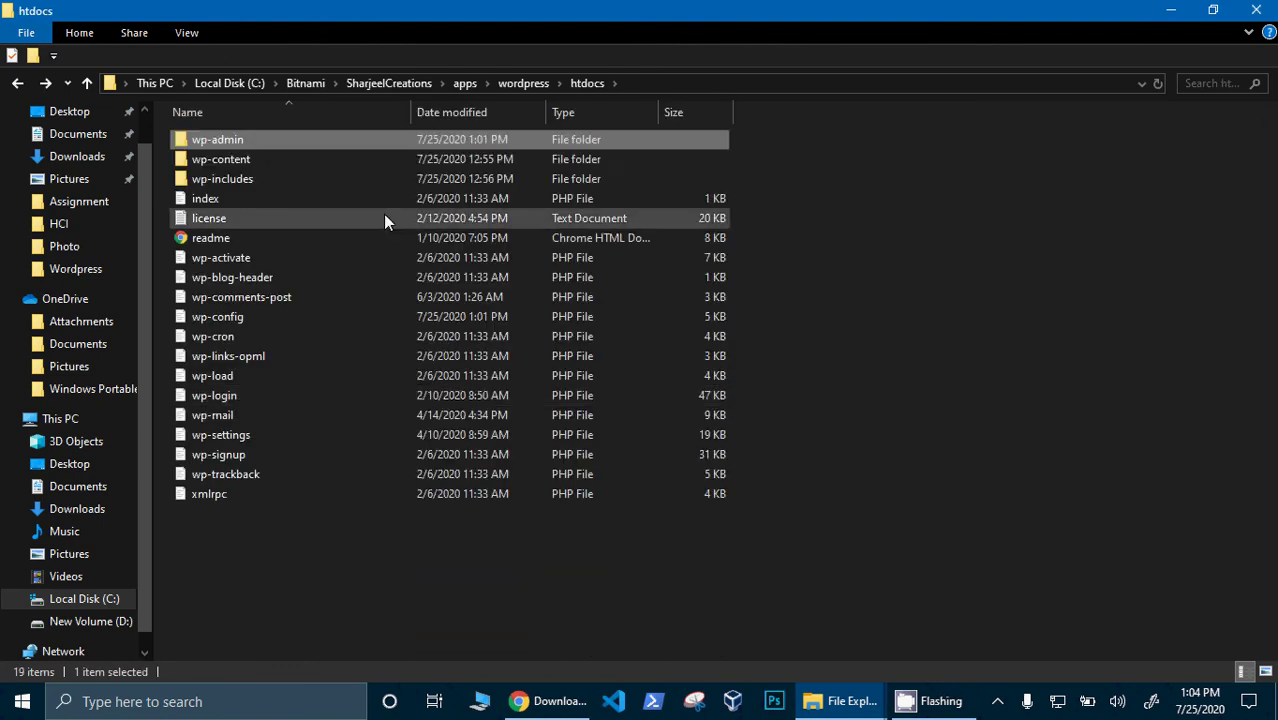
pyautogui.click(344, 160)
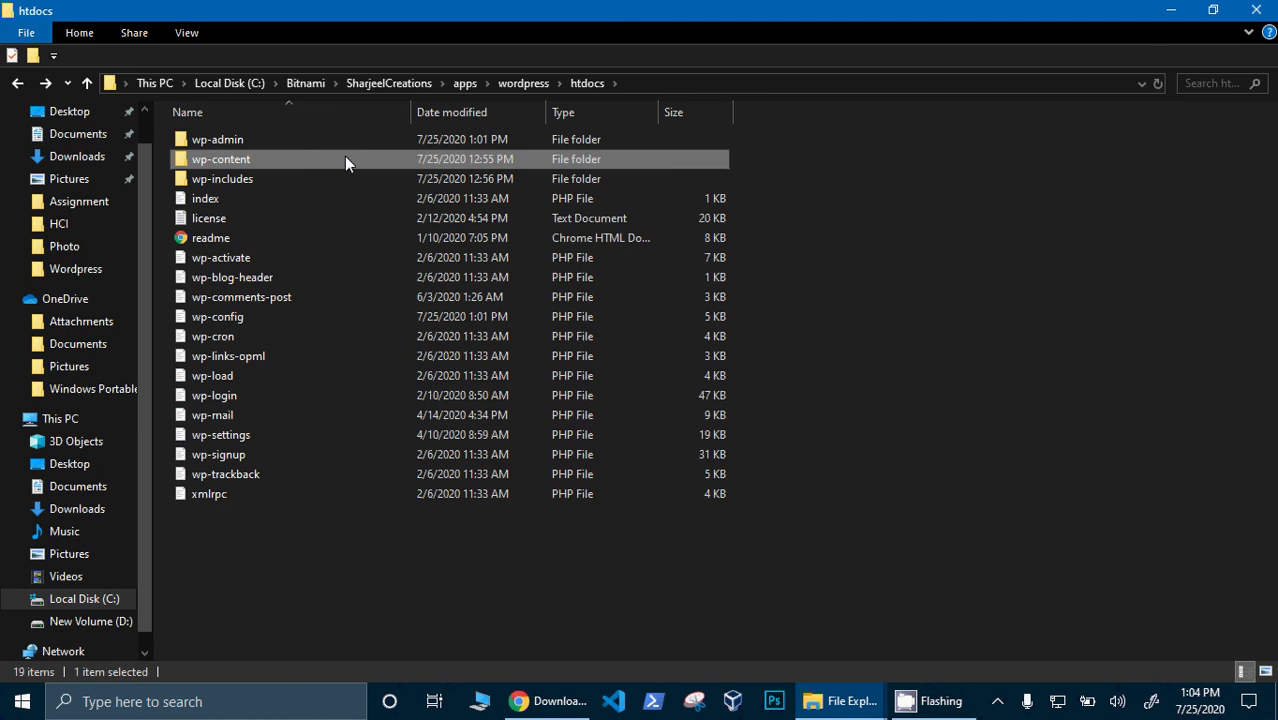
pyautogui.doubleClick(318, 182)
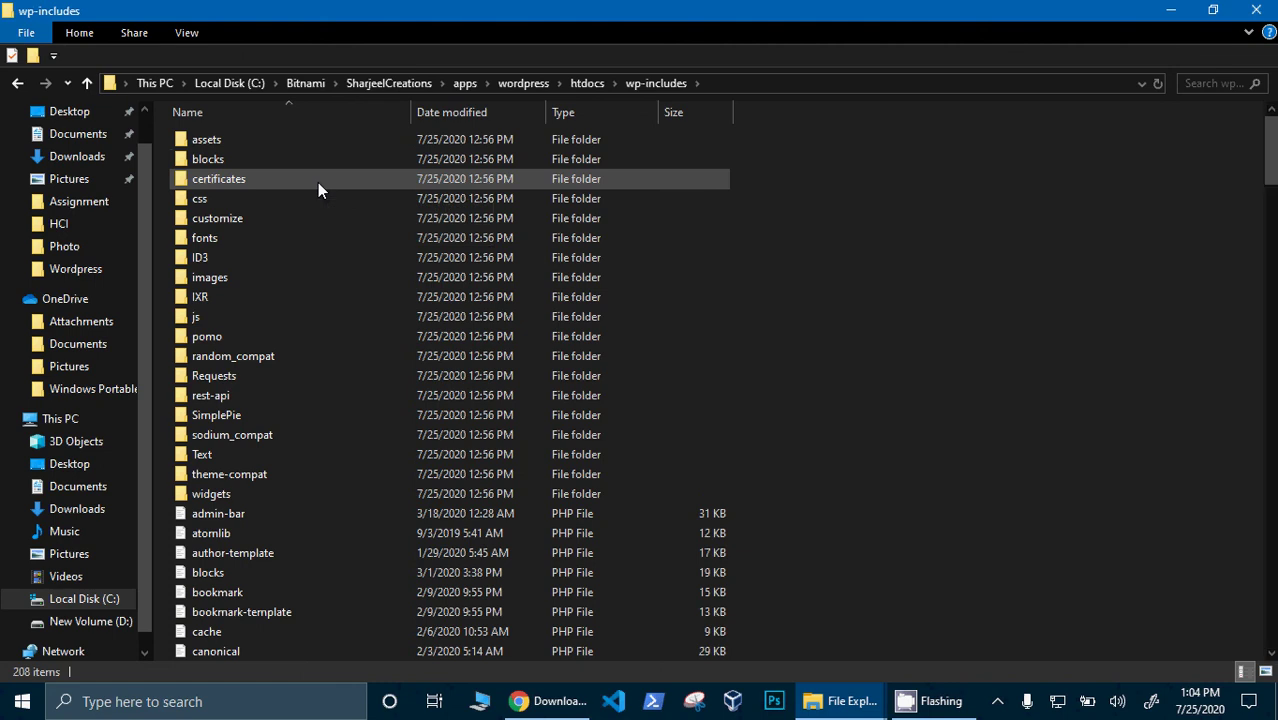
pyautogui.hotkey('alt', 'Up')
pyautogui.hotkey('alt', 'Up')
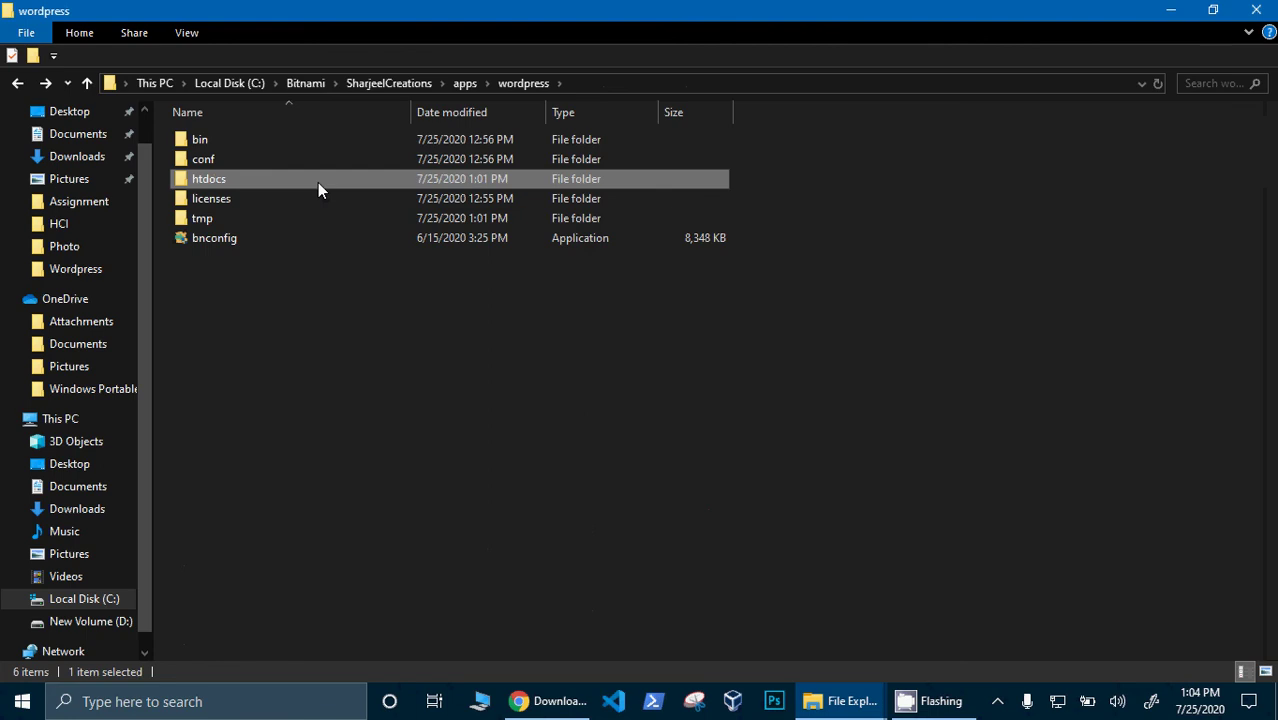
pyautogui.hotkey('alt', 'Up')
pyautogui.hotkey('alt', 'Up')
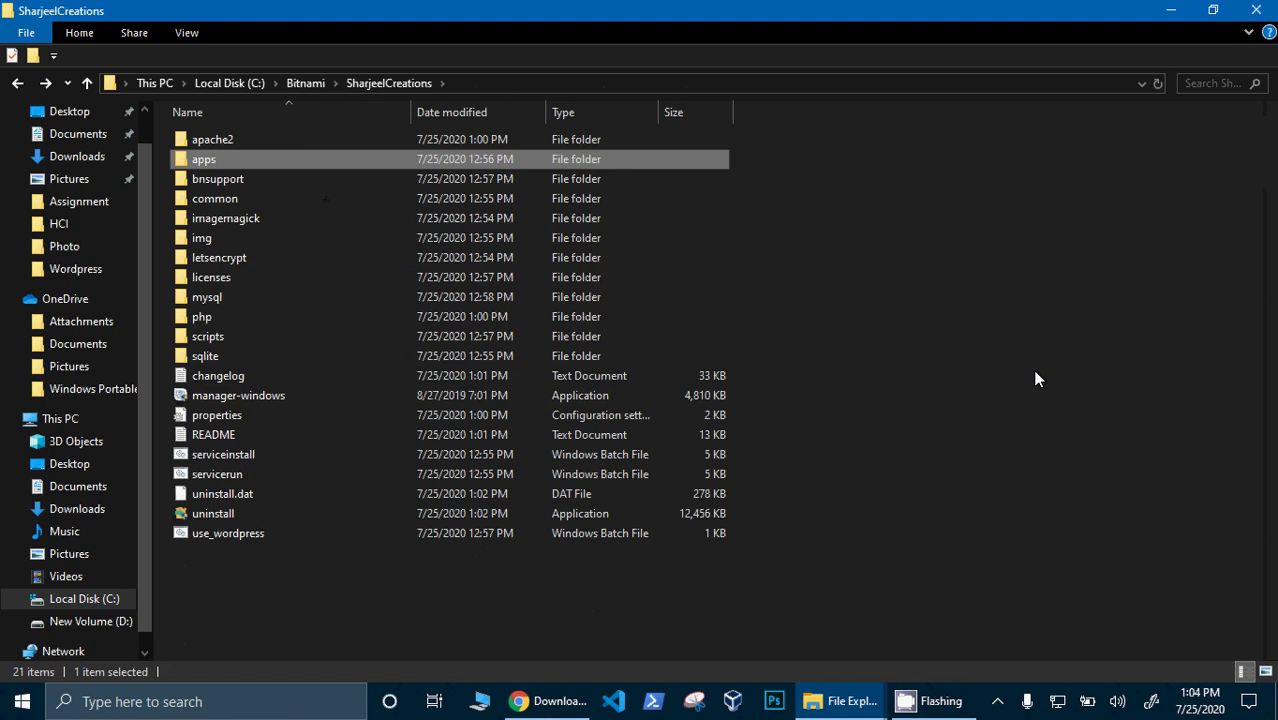
# - Start the Bitnami manager, confirm MySQL and Apache are Running, and launch the WordPress application
pyautogui.doubleClick(363, 395)
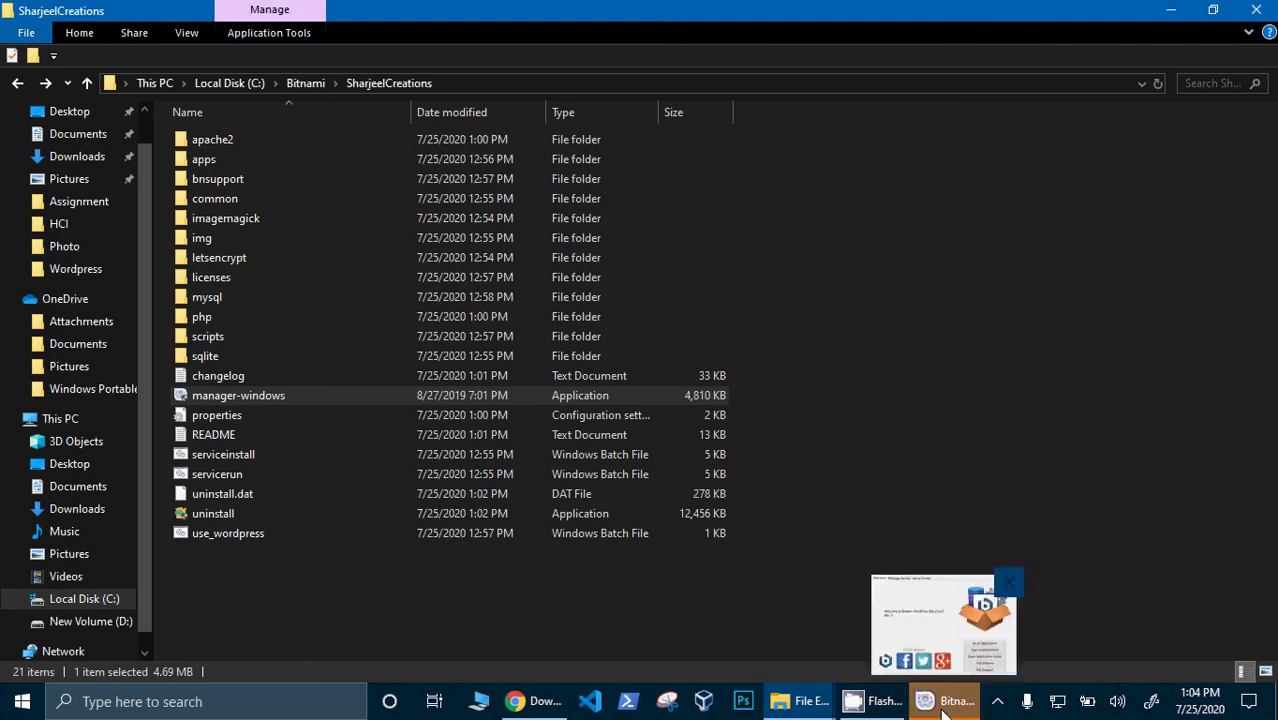
pyautogui.click(944, 701)
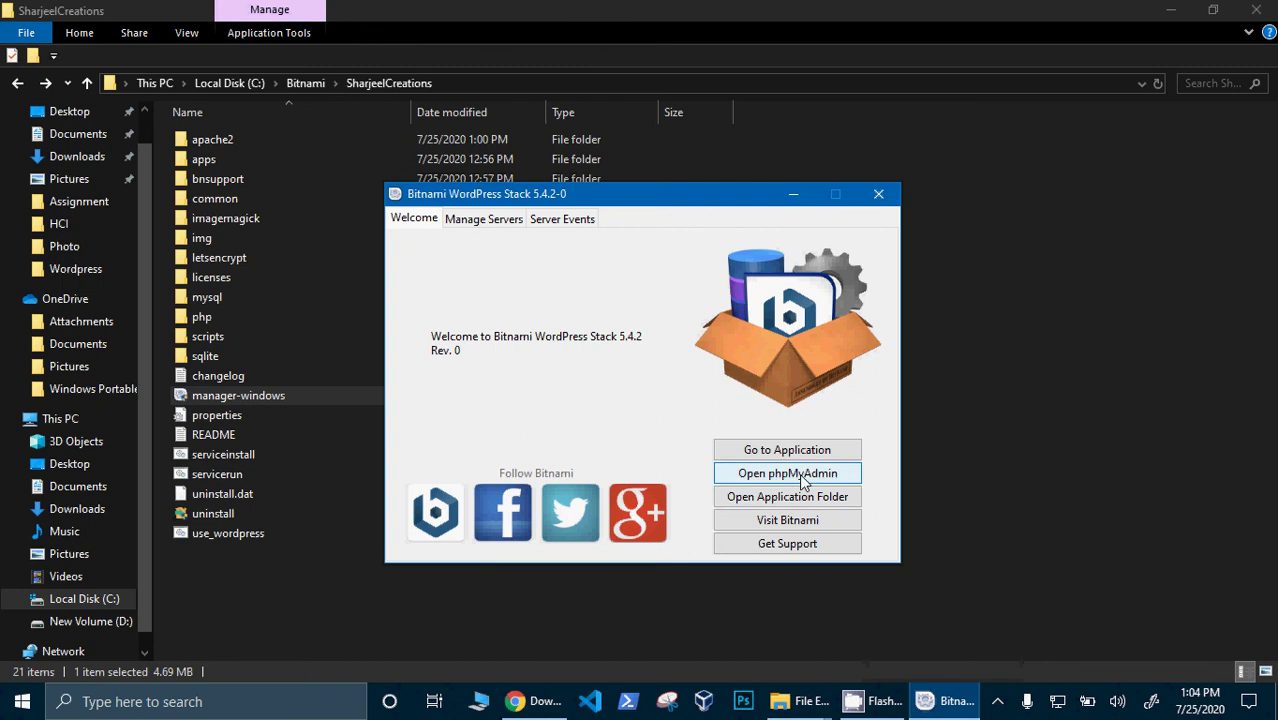
pyautogui.click(496, 218)
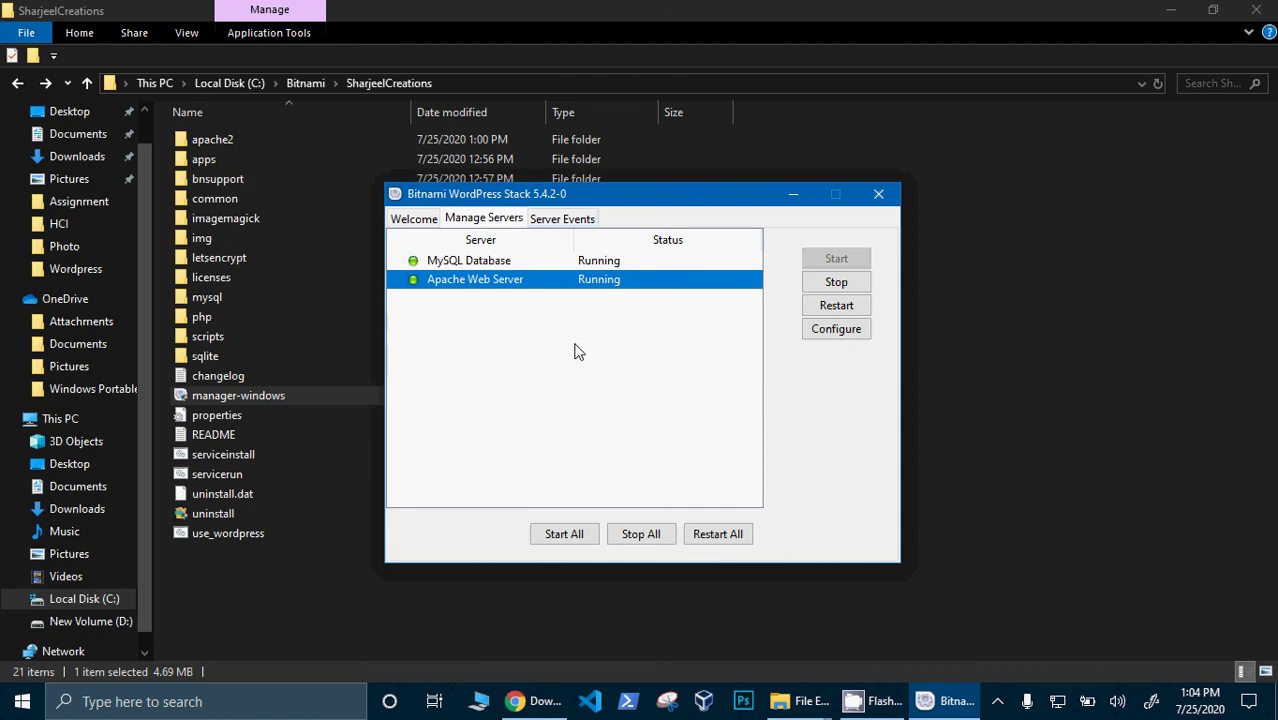
pyautogui.click(402, 222)
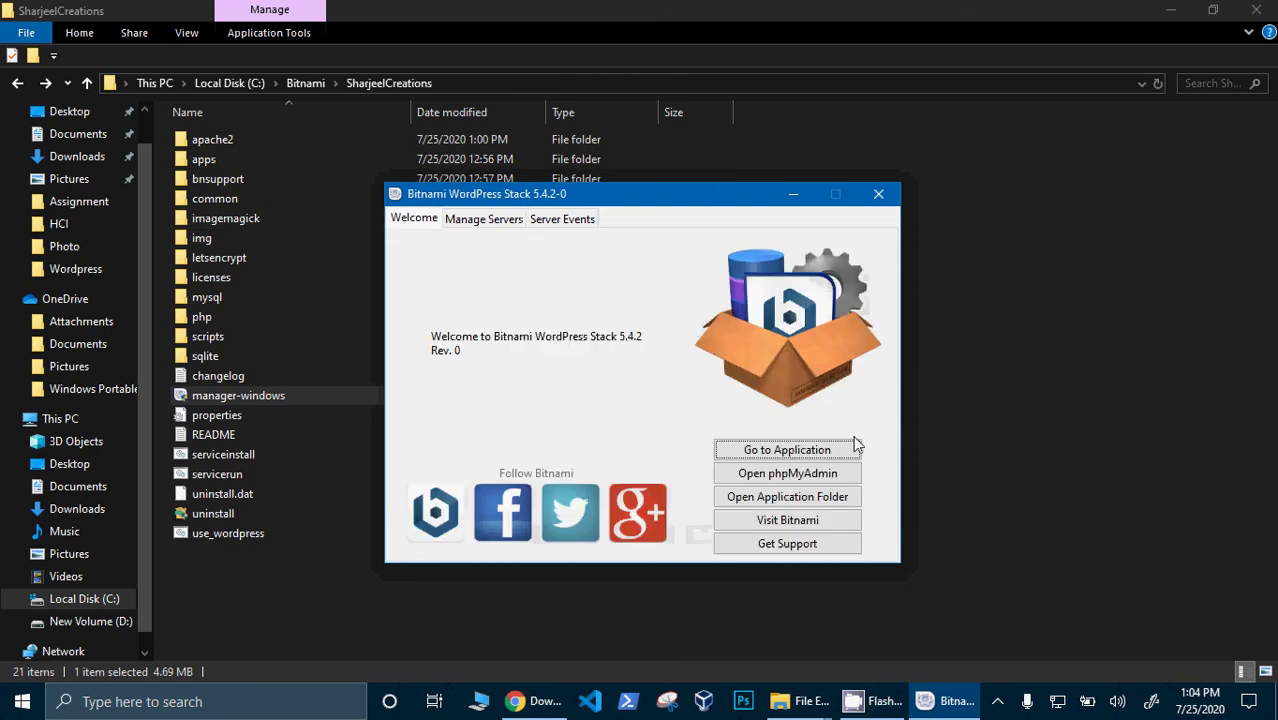
pyautogui.click(811, 457)
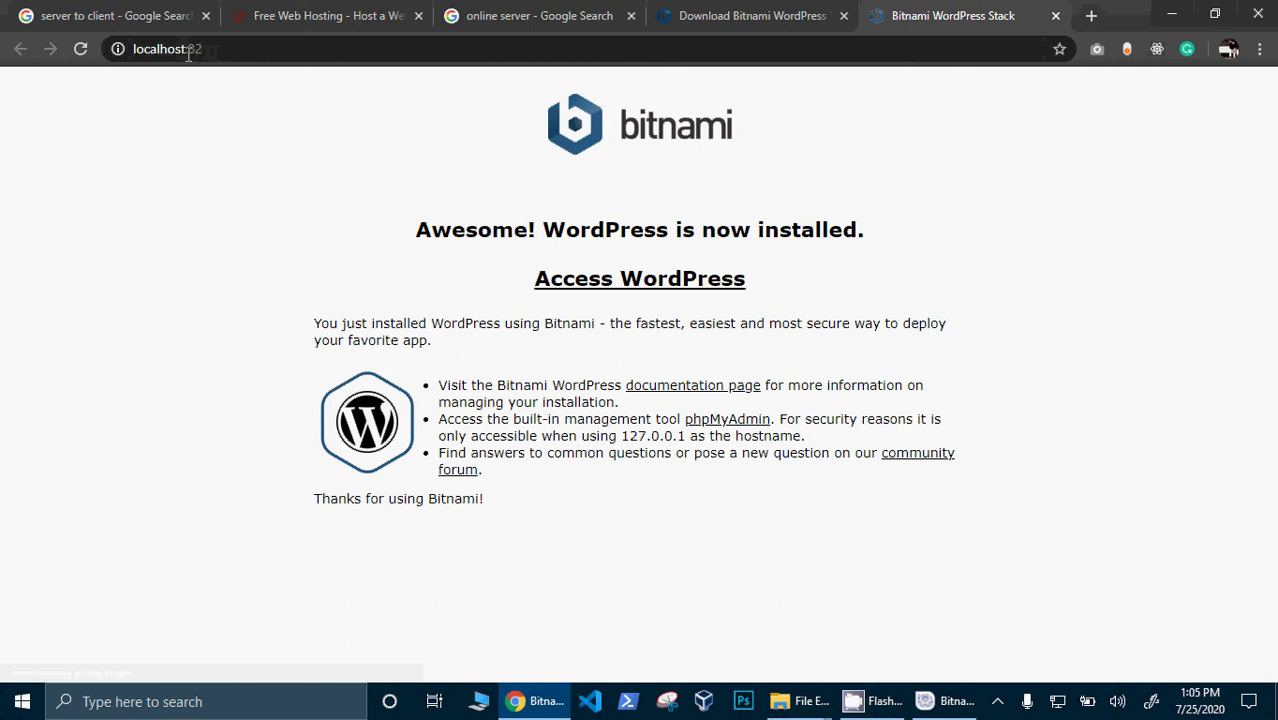
# - Open the SharjeelCreations site at localhost:82/wordpress from the install page, then add a new blank tab
pyautogui.moveTo(207, 49); pyautogui.dragTo(190, 49)
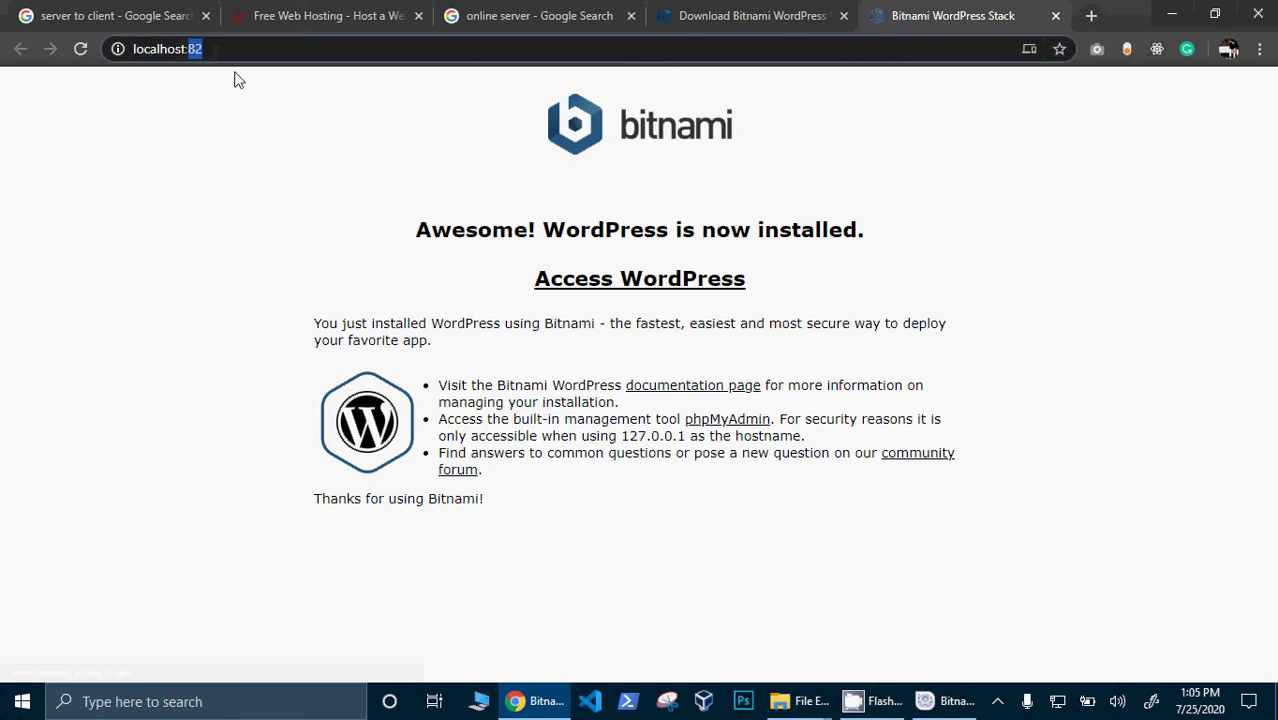
pyautogui.click(640, 285)
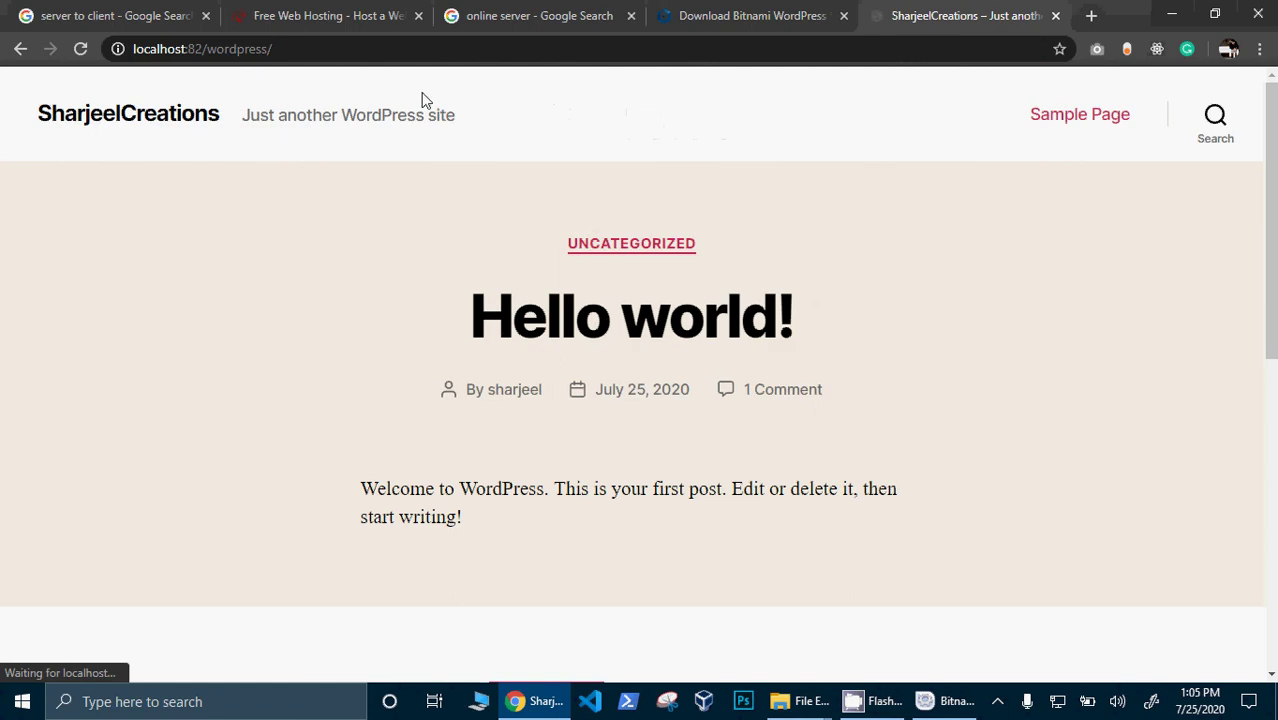
pyautogui.moveTo(1272, 207)
pyautogui.mouseDown()
pyautogui.moveTo(1274, 515)
pyautogui.moveTo(1274, 207)
pyautogui.mouseUp()
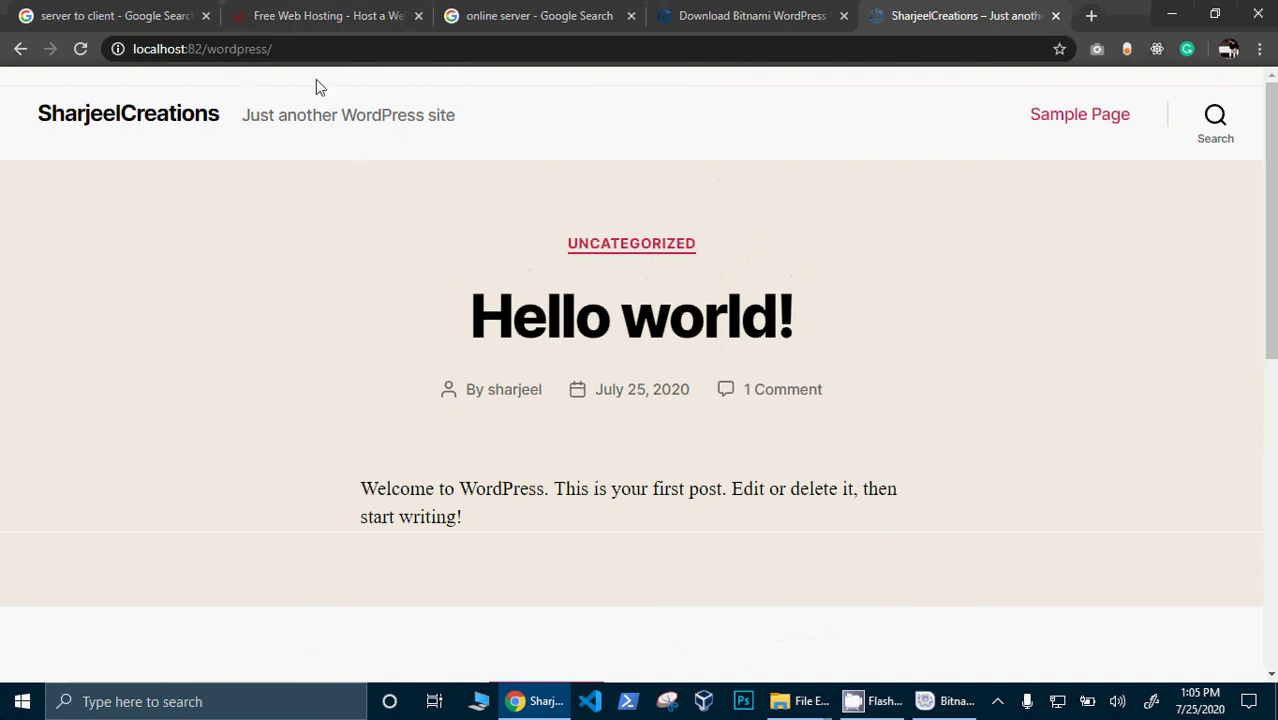
pyautogui.moveTo(187, 50); pyautogui.dragTo(130, 48)
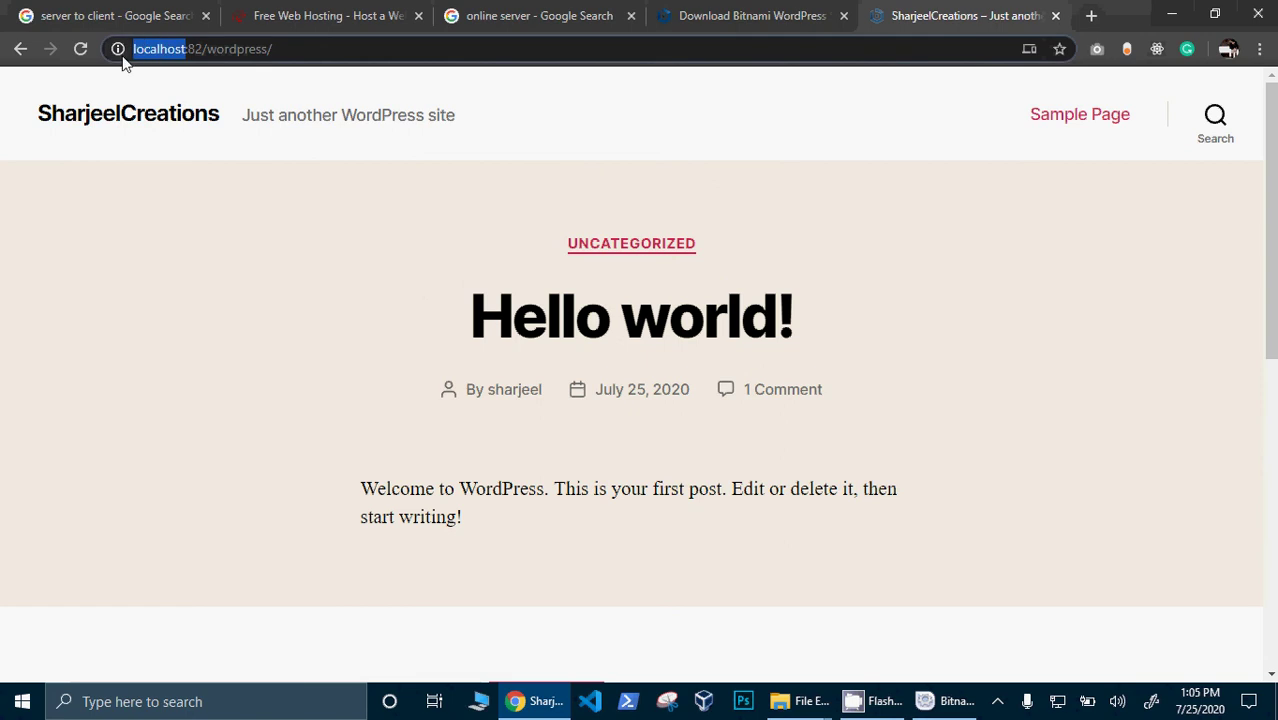
pyautogui.click(1089, 14)
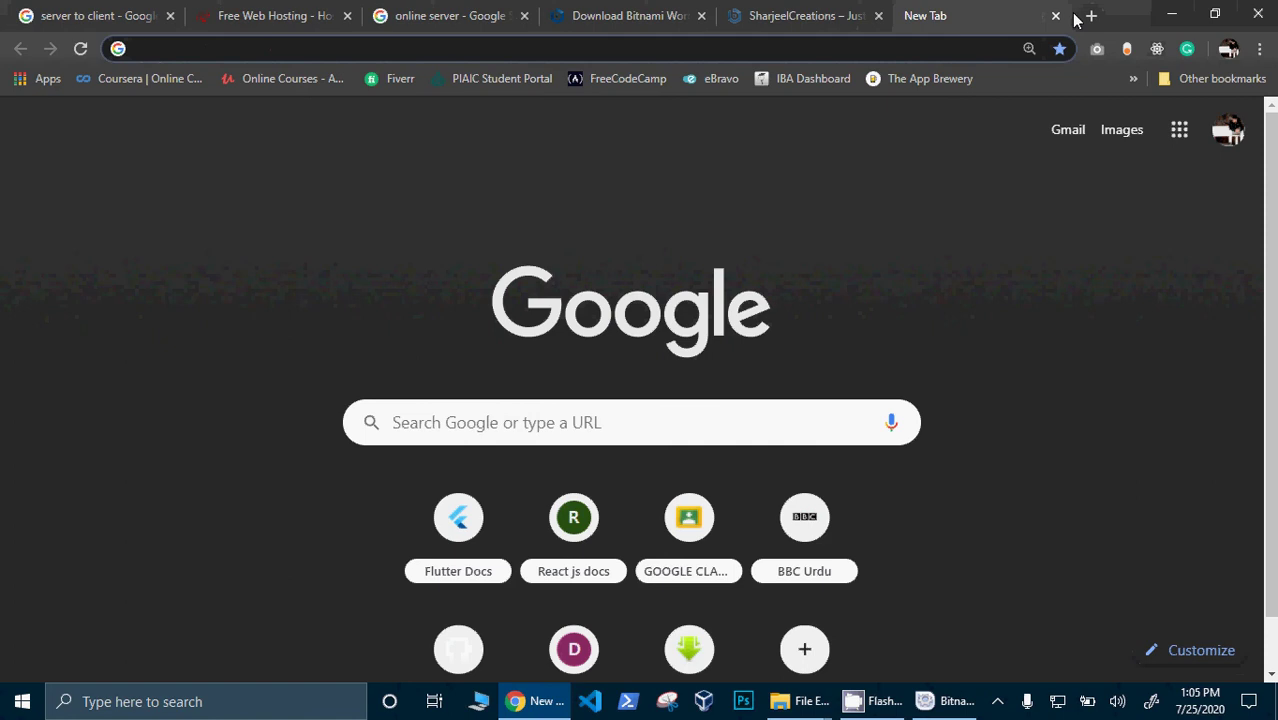
# - Load 127.0.0.1:82 in the new tab and open the WordPress site from it
pyautogui.write('12')
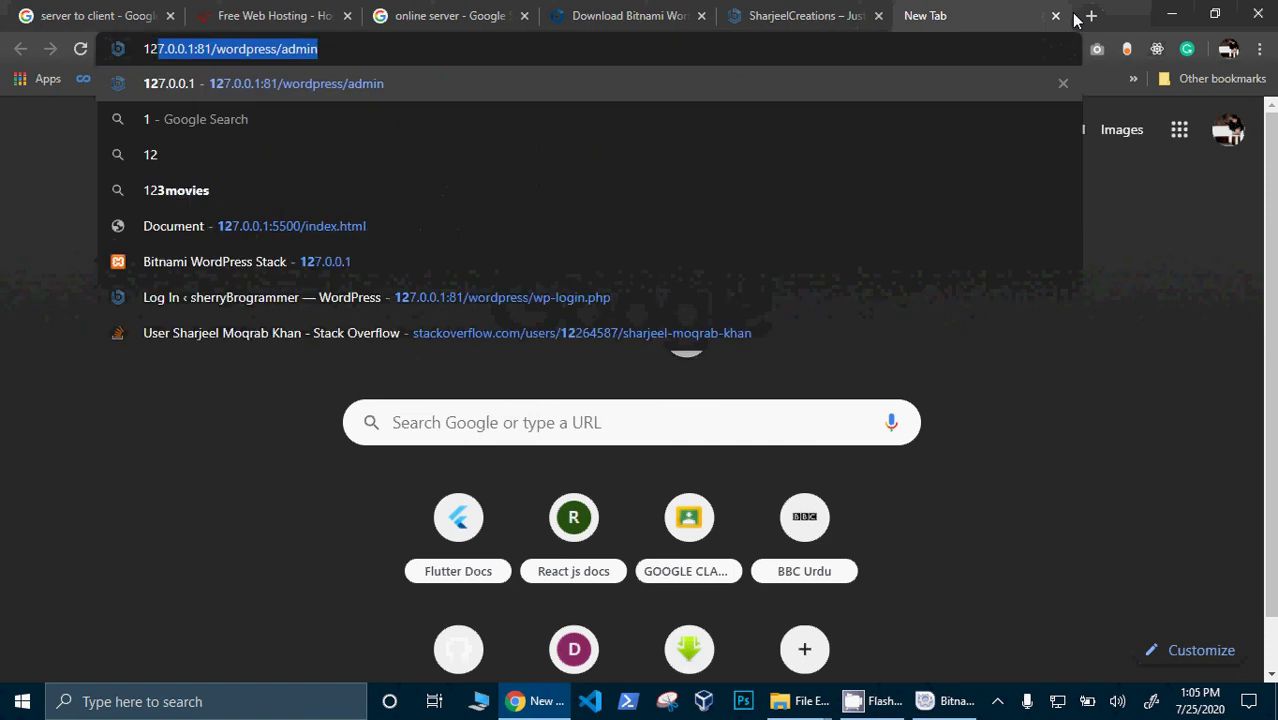
pyautogui.write('7.')
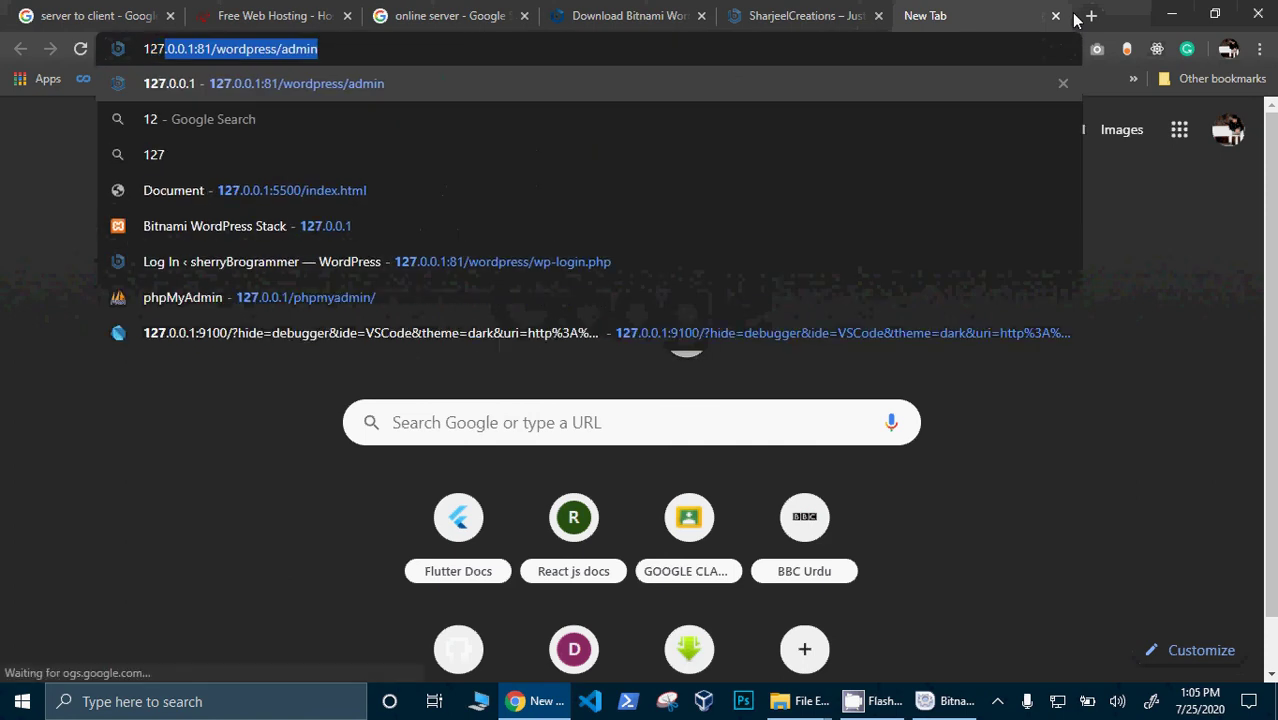
pyautogui.write('0.0.')
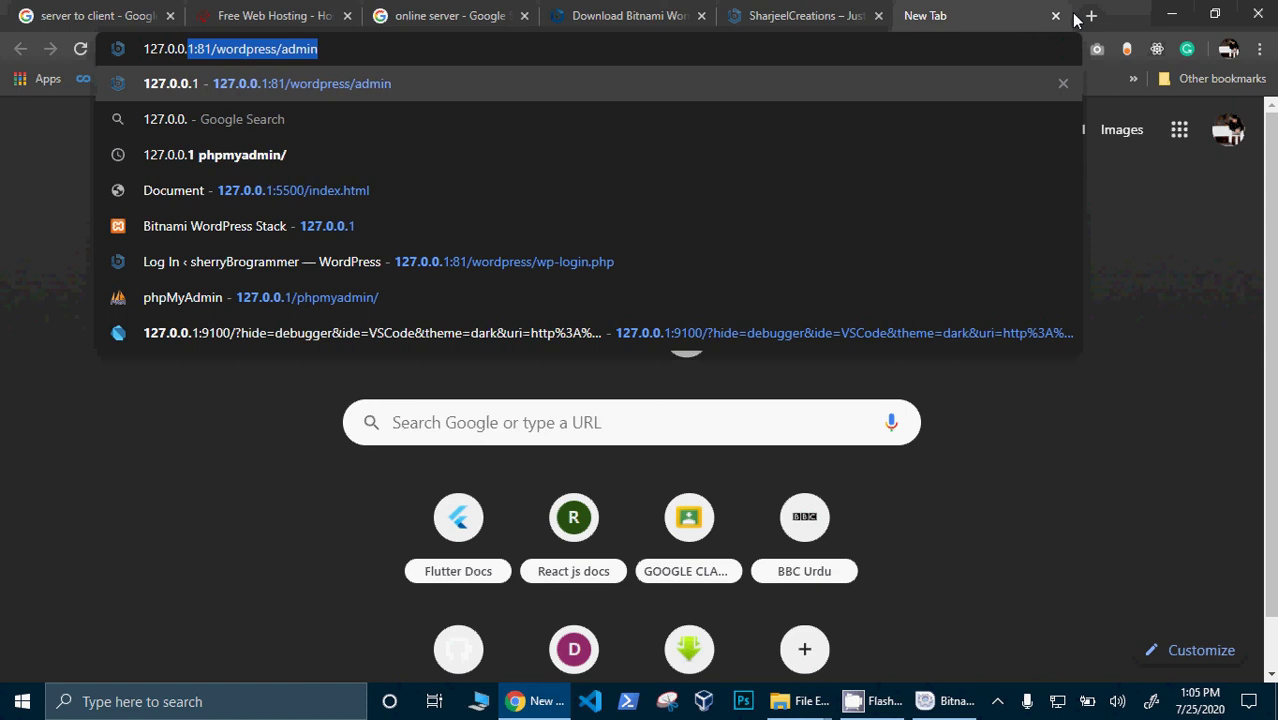
pyautogui.write('1')
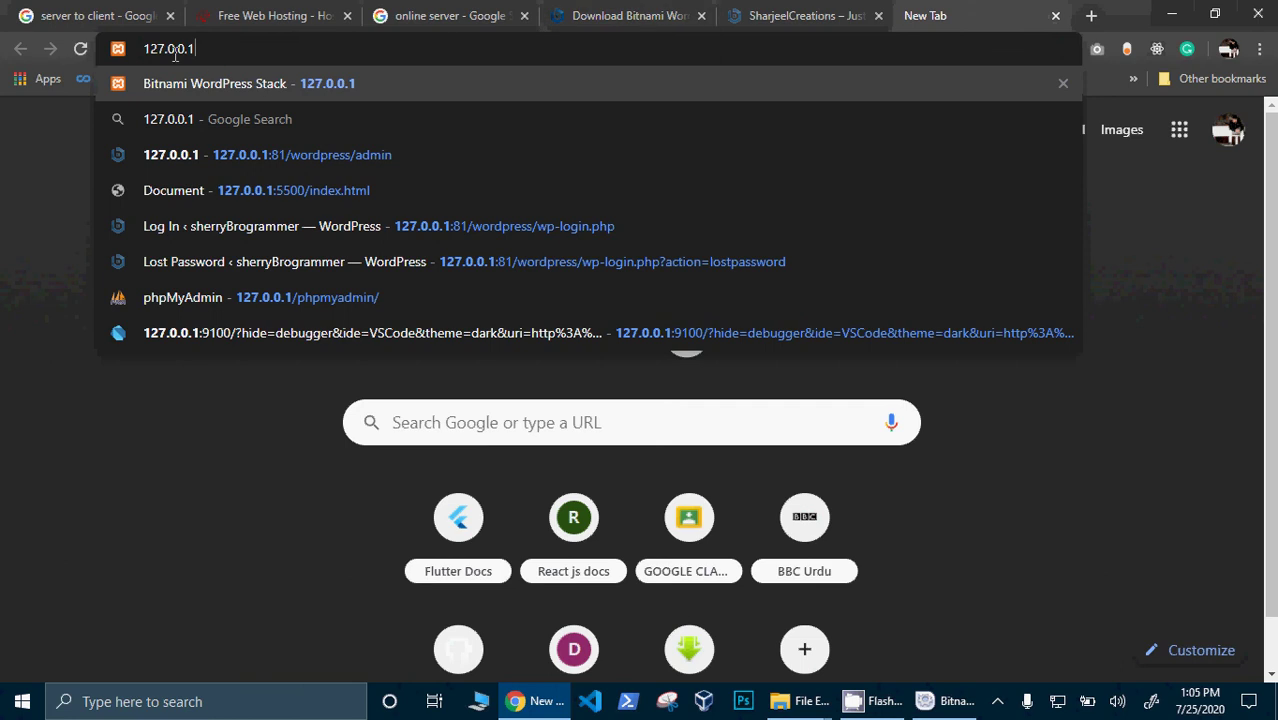
pyautogui.write(':')
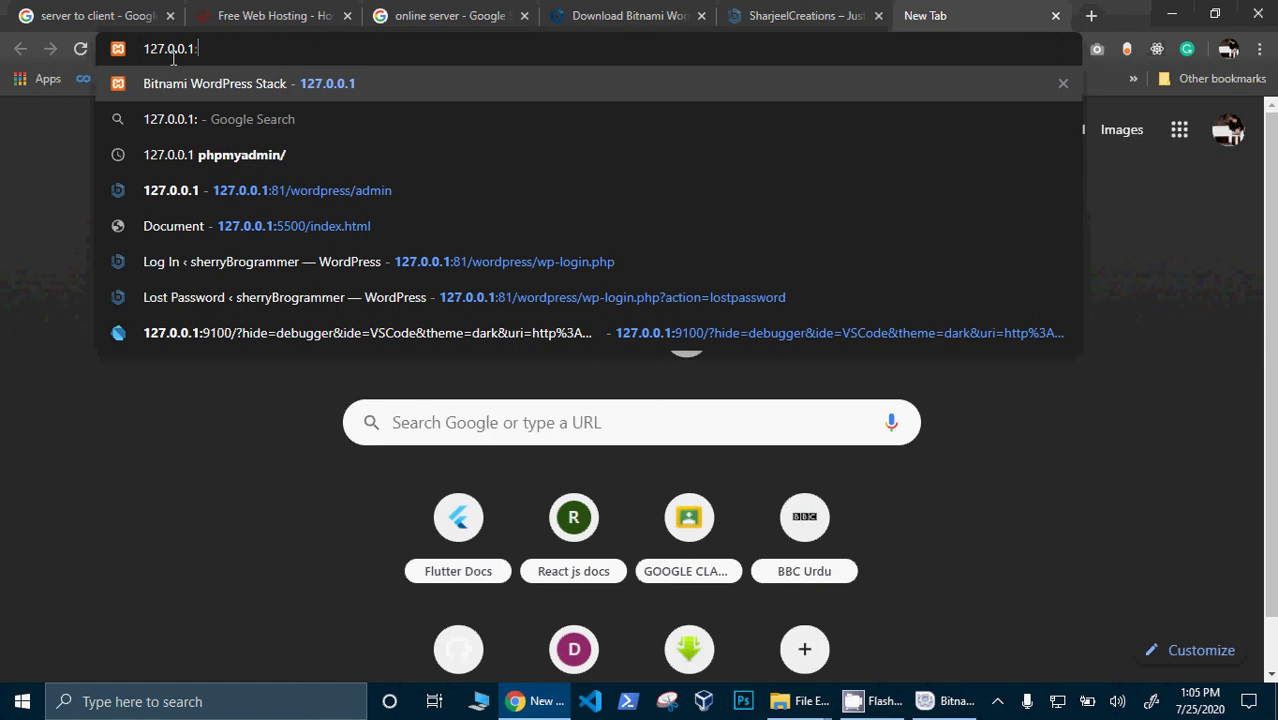
pyautogui.write('82')
pyautogui.press('Return')
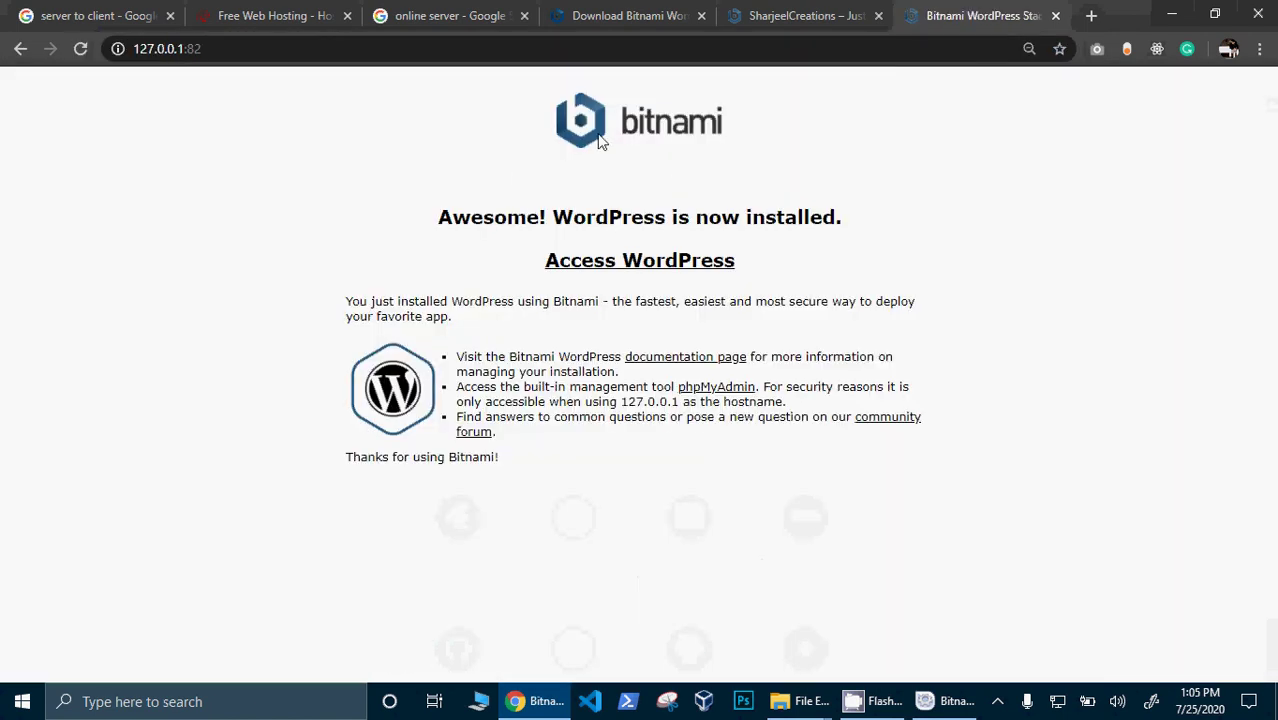
pyautogui.click(672, 260)
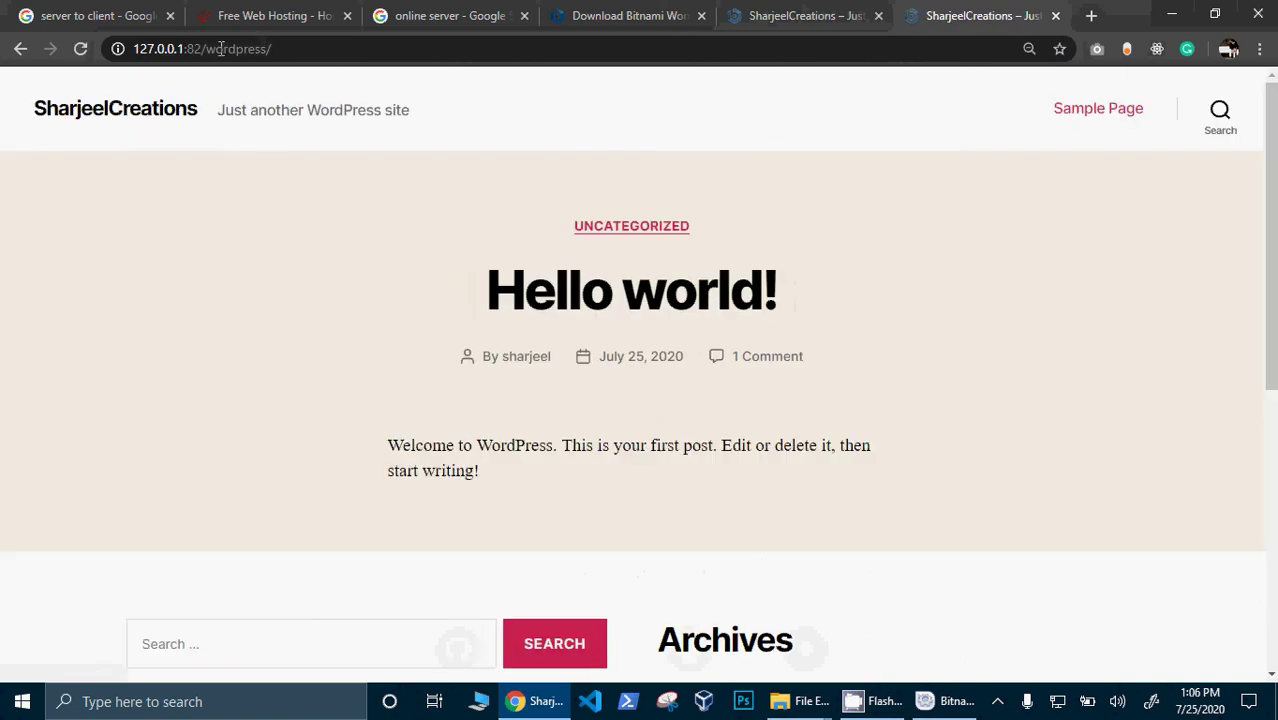
# - Switch back to the localhost:82 tab and place the cursor at the end of its address
pyautogui.moveTo(186, 48); pyautogui.dragTo(118, 48)
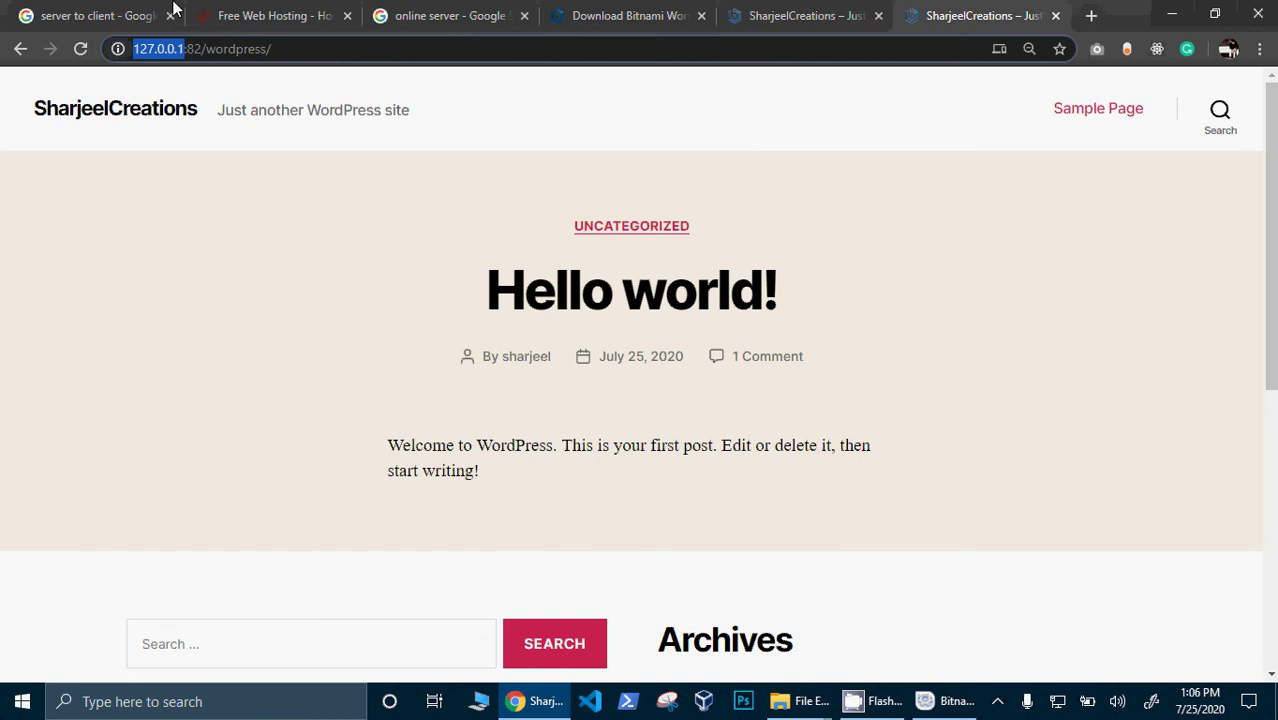
pyautogui.click(760, 14)
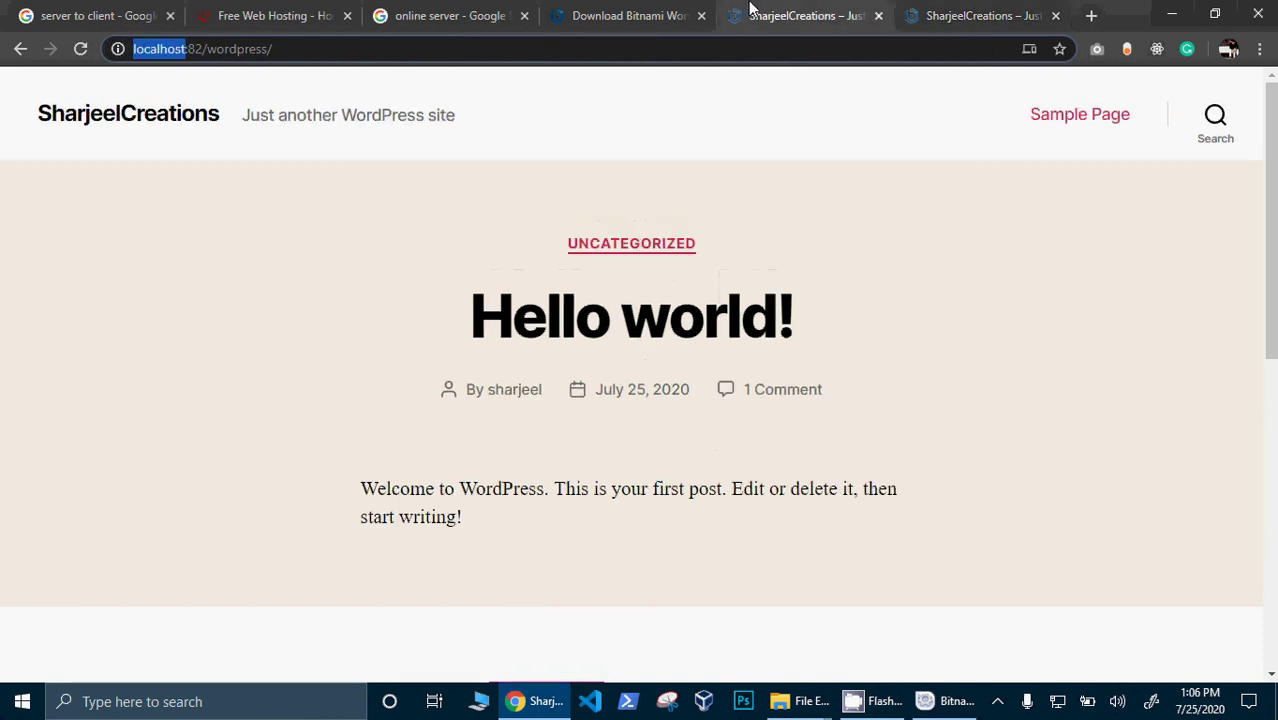
pyautogui.click(302, 49)
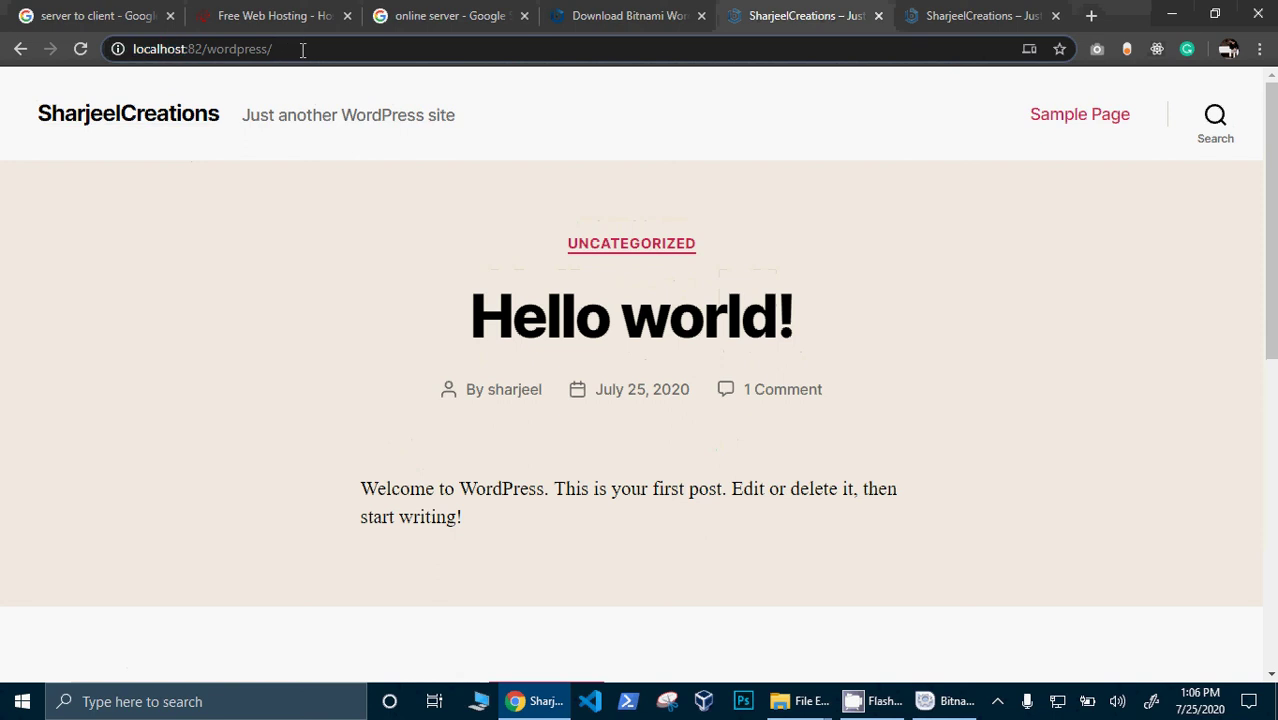
pyautogui.moveTo(302, 49); pyautogui.dragTo(114, 49)
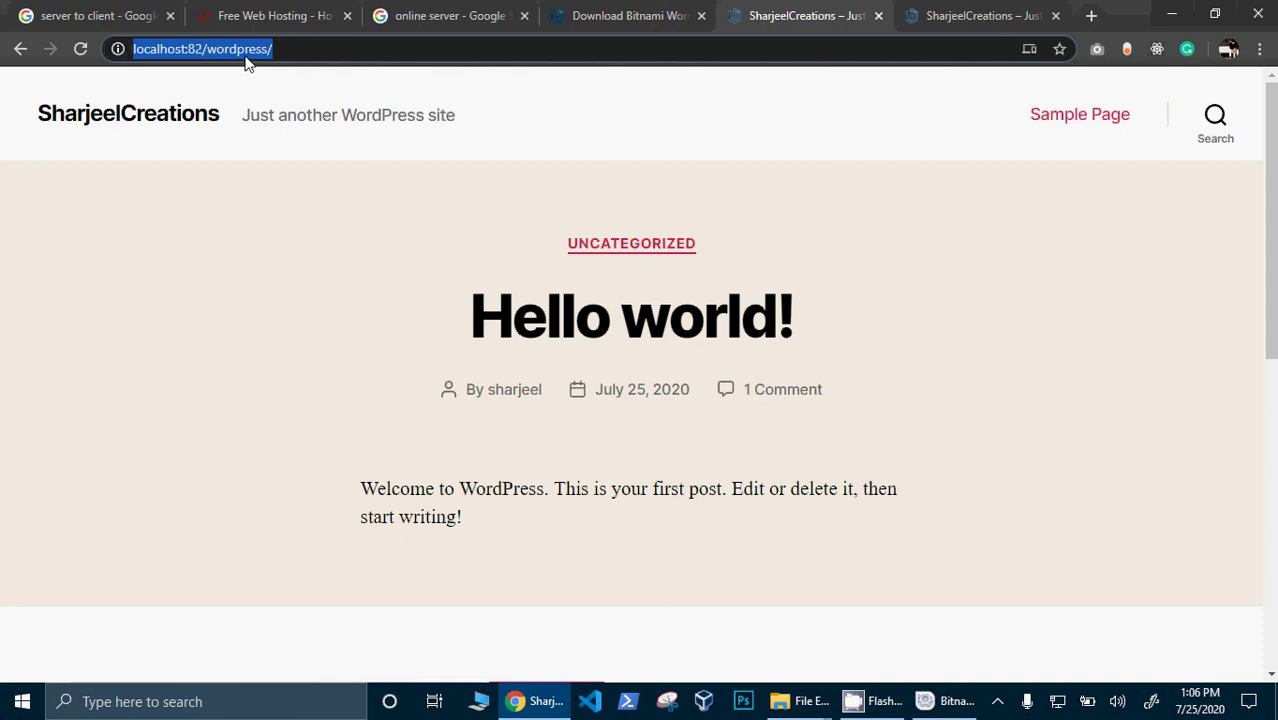
pyautogui.click(281, 50)
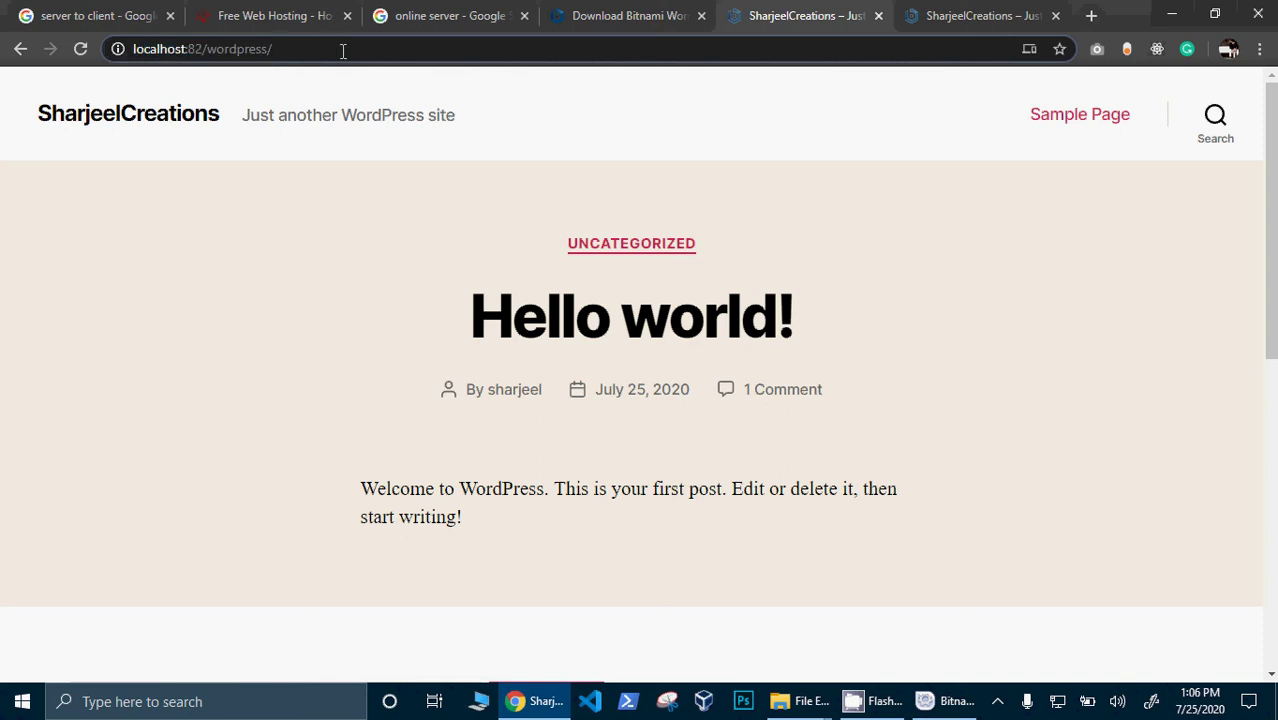
# - Go to localhost:82/wordpress/wp-admin
pyautogui.write('ad')
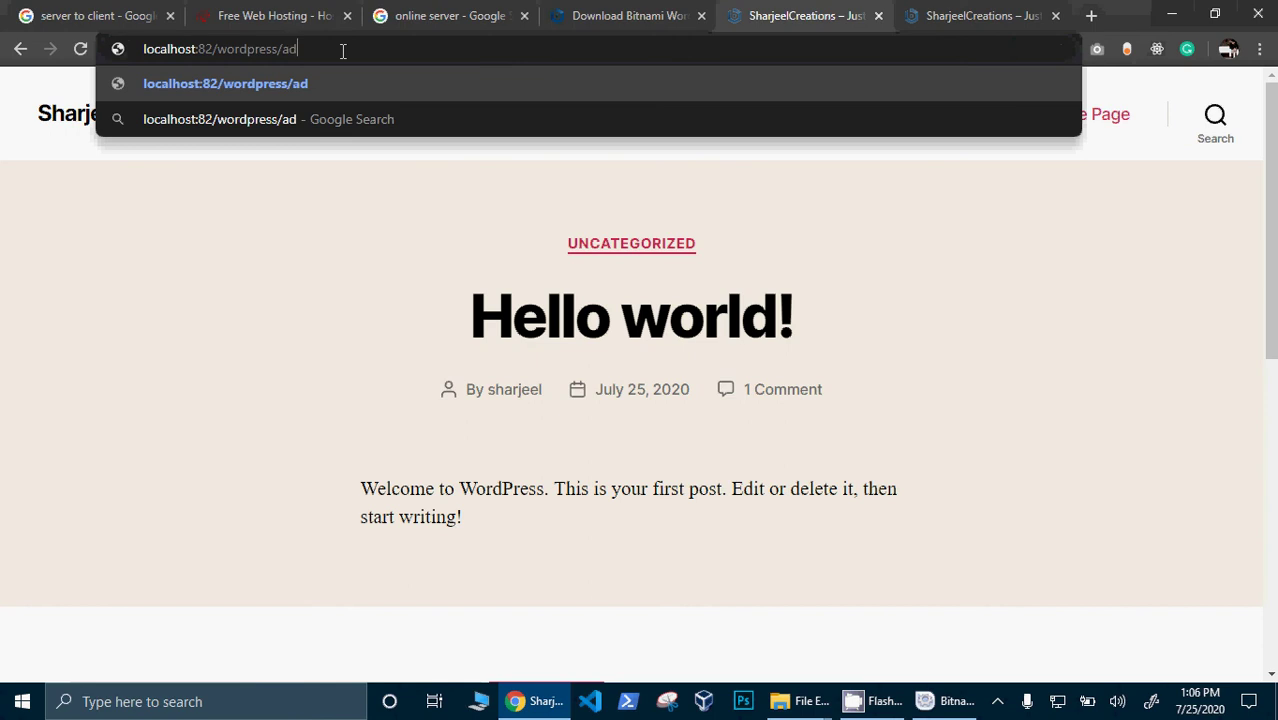
pyautogui.write('min')
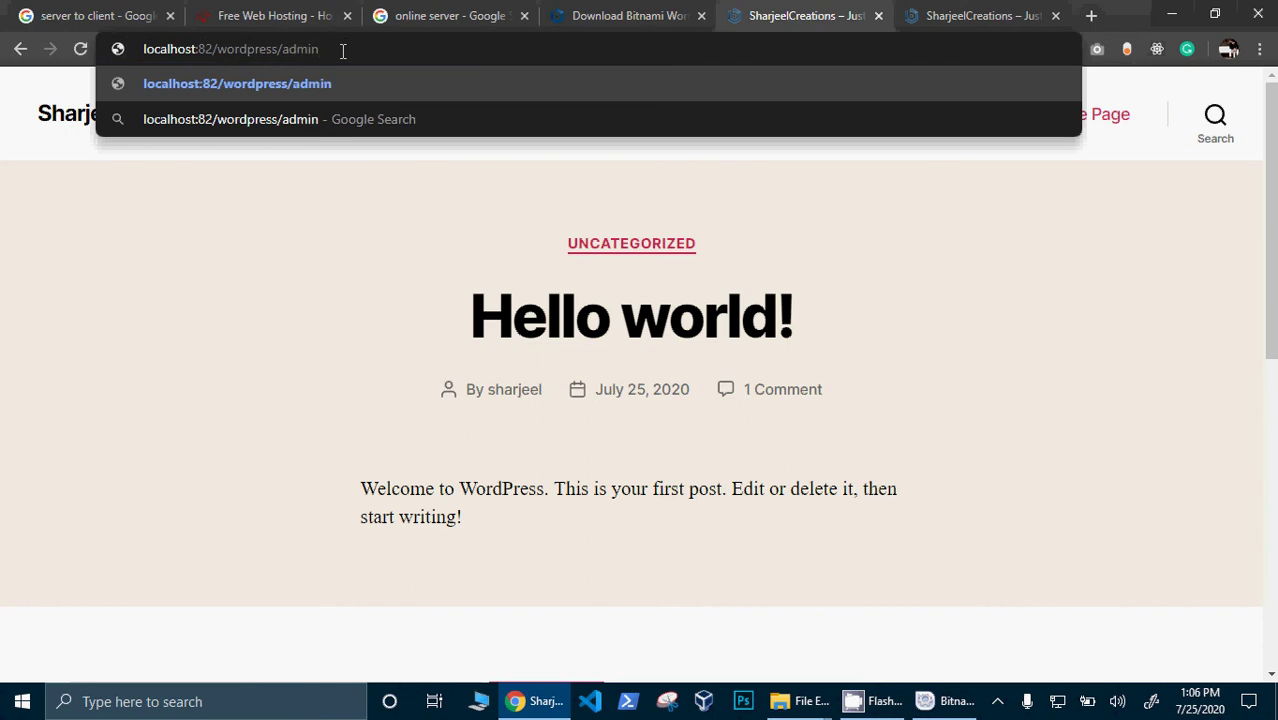
pyautogui.write('-')
pyautogui.press('BackSpace')
pyautogui.press('BackSpace')
pyautogui.press('BackSpace')
pyautogui.press('BackSpace')
pyautogui.press('BackSpace')
pyautogui.press('BackSpace')
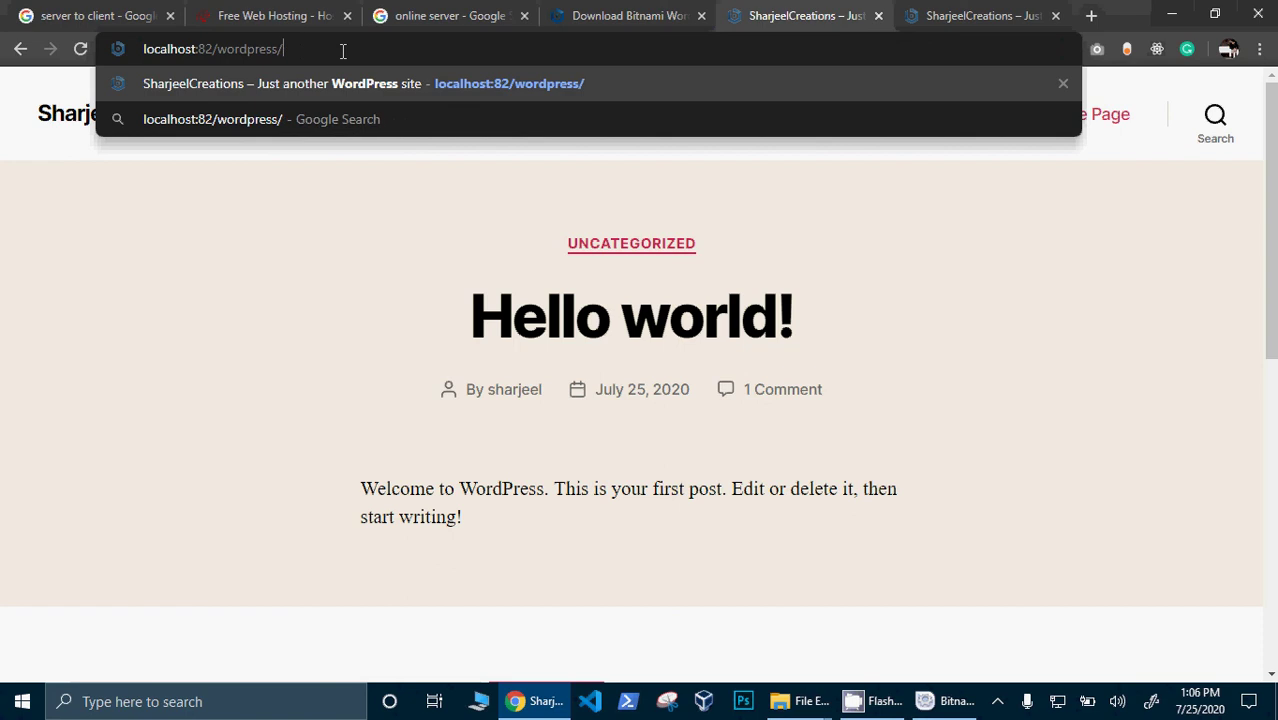
pyautogui.write('wp')
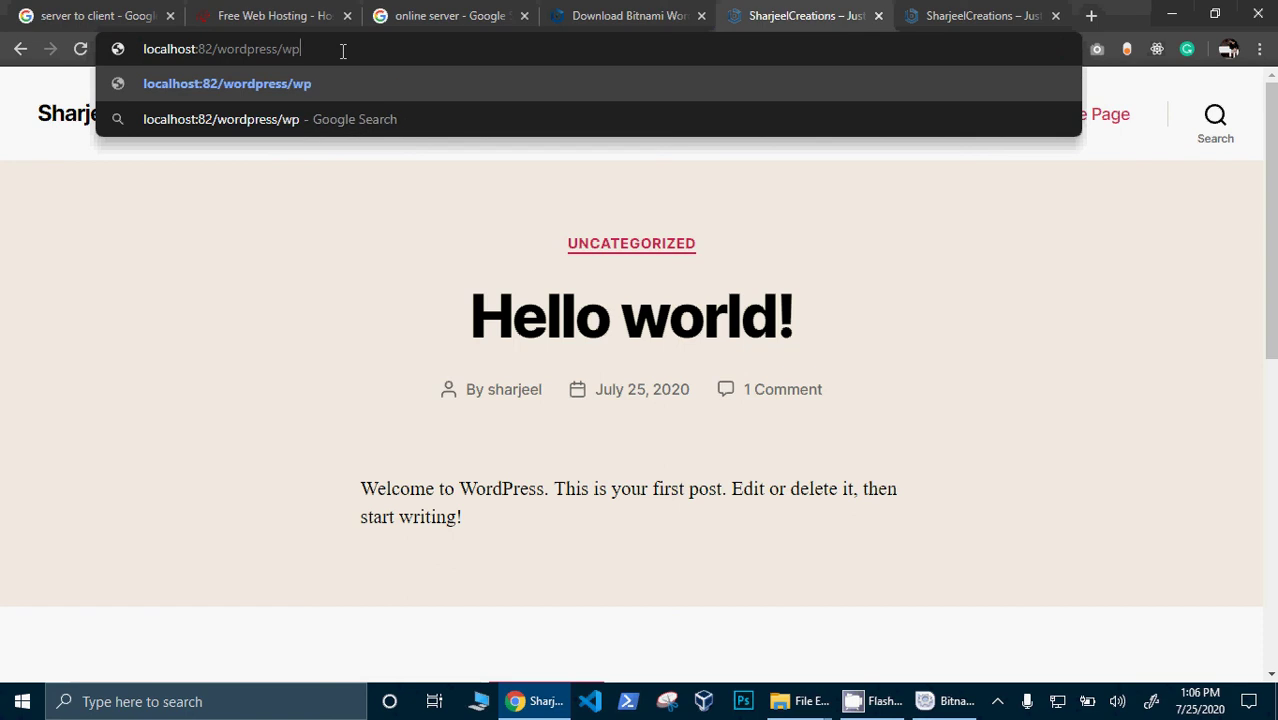
pyautogui.write('-admin')
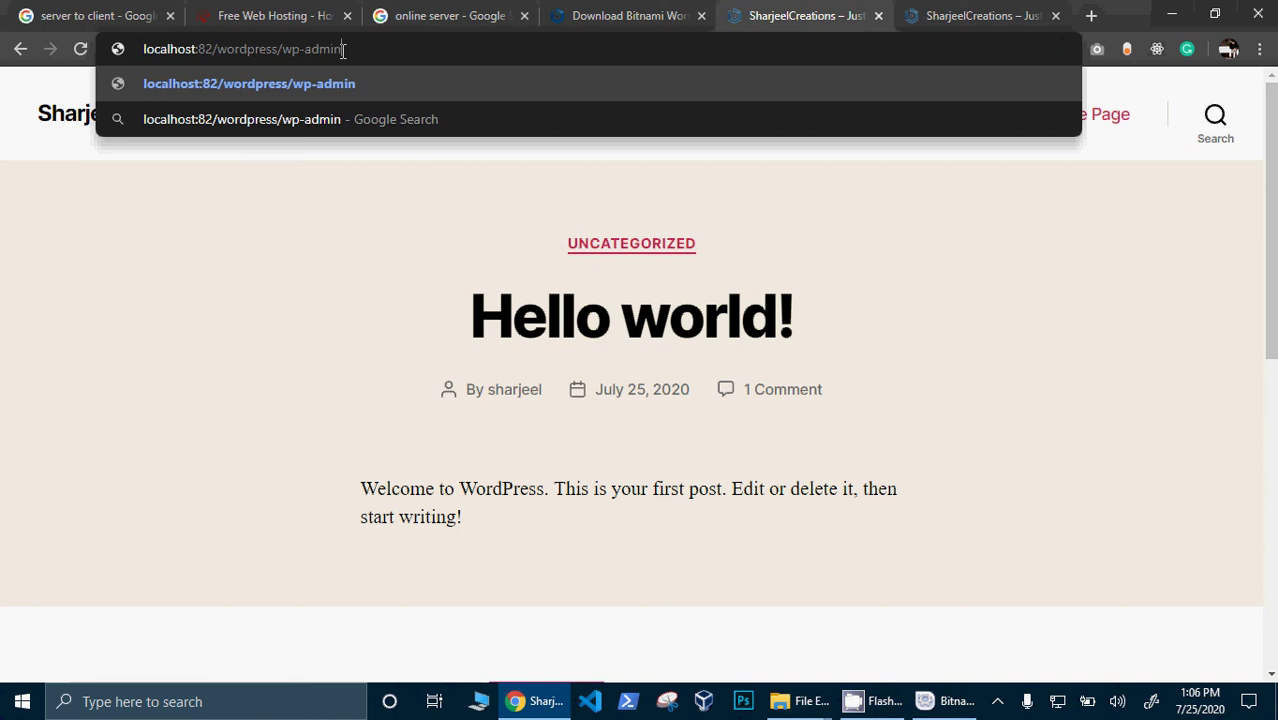
pyautogui.press('Return')
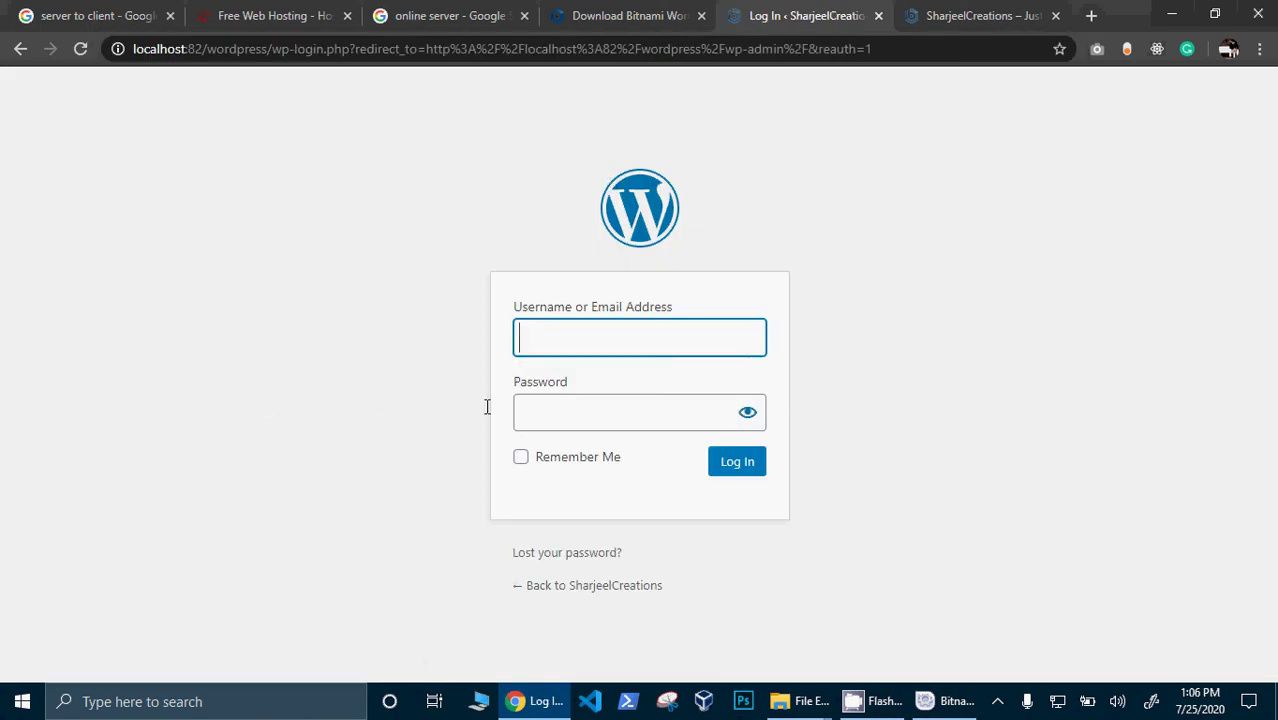
# - Log in with the saved username and the account password, ticking Remember Me
pyautogui.write('S')
pyautogui.click(573, 380)
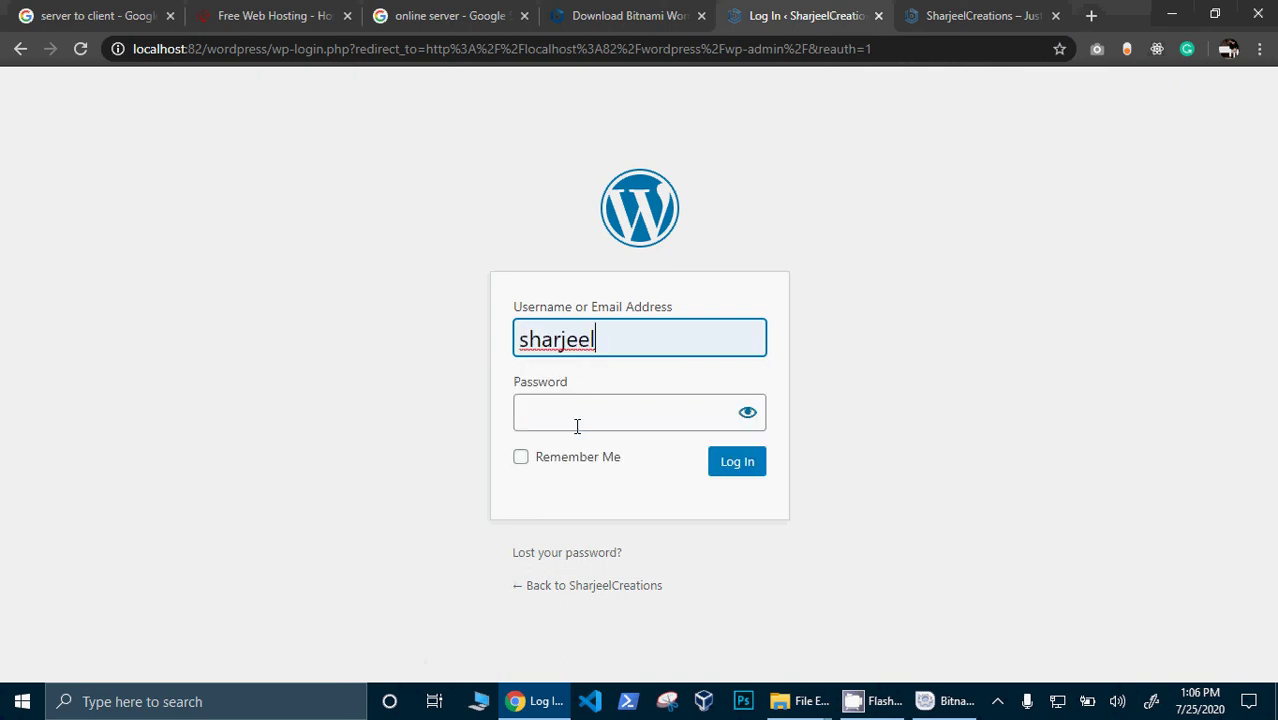
pyautogui.click(577, 426)
pyautogui.write('12345')
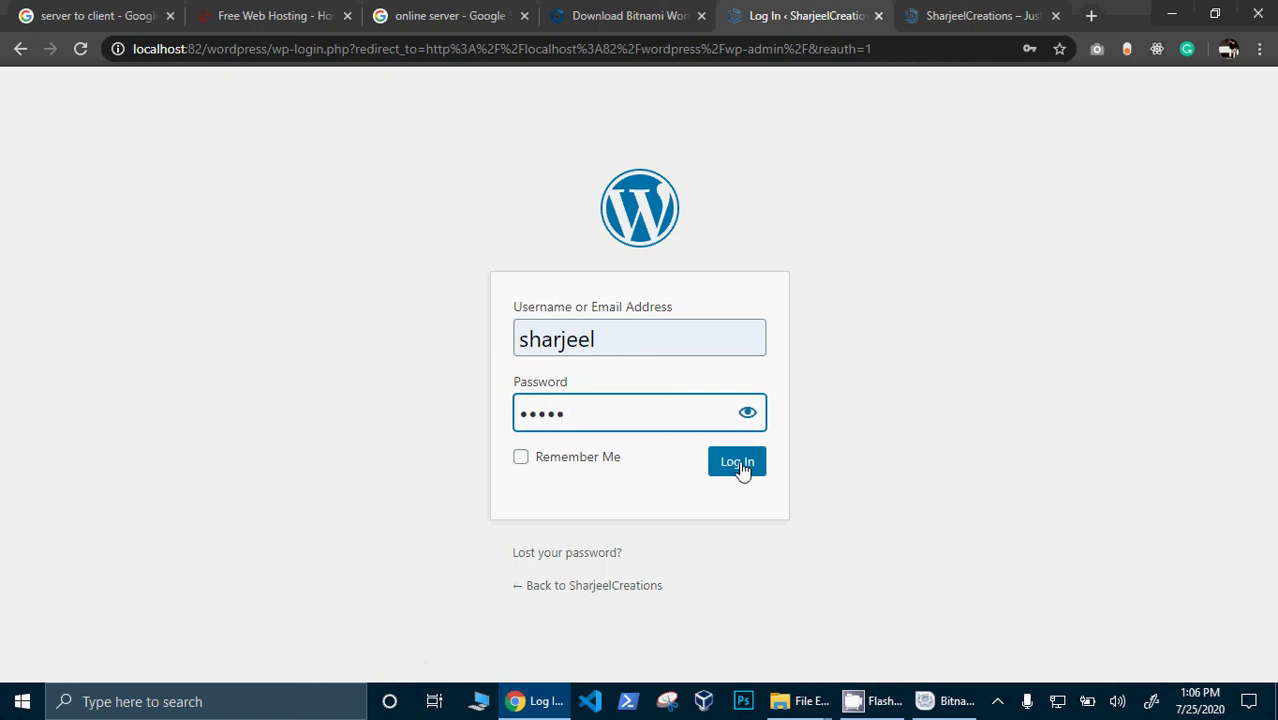
pyautogui.click(575, 462)
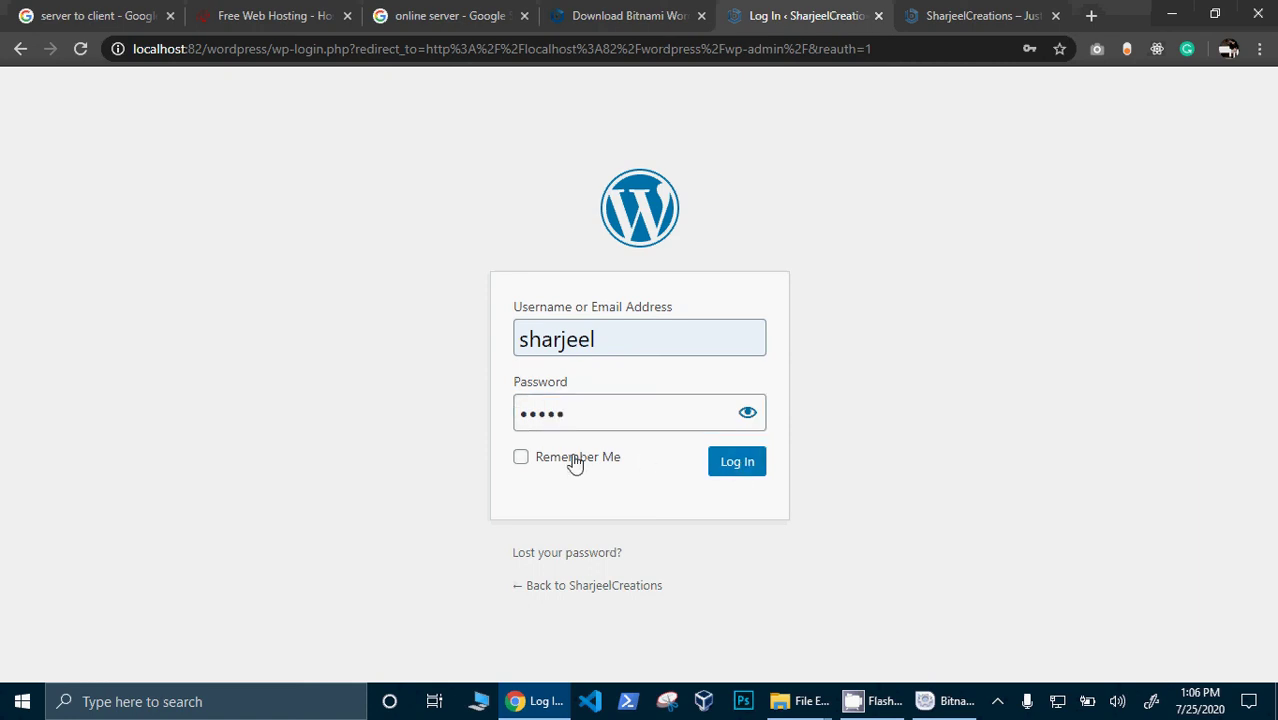
pyautogui.click(755, 466)
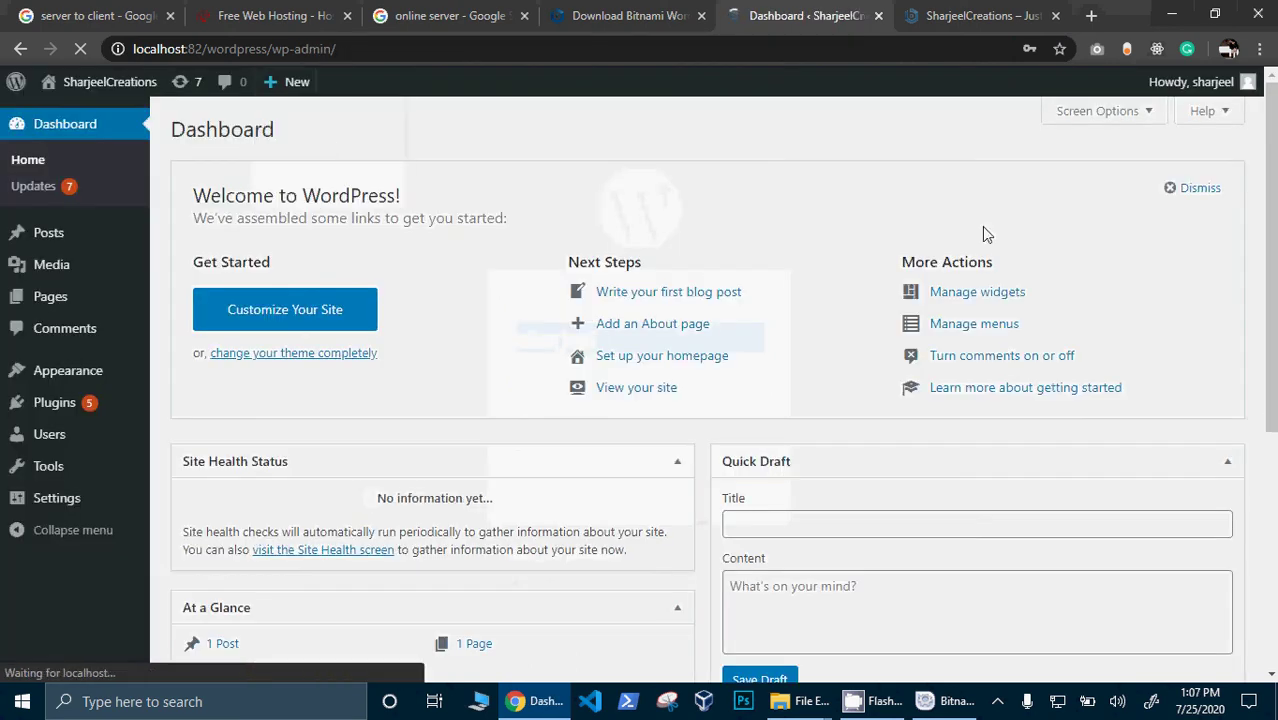
# - Save the login password in Chrome's password prompt
pyautogui.scroll(-1, 960, 300)
pyautogui.click(955, 352)
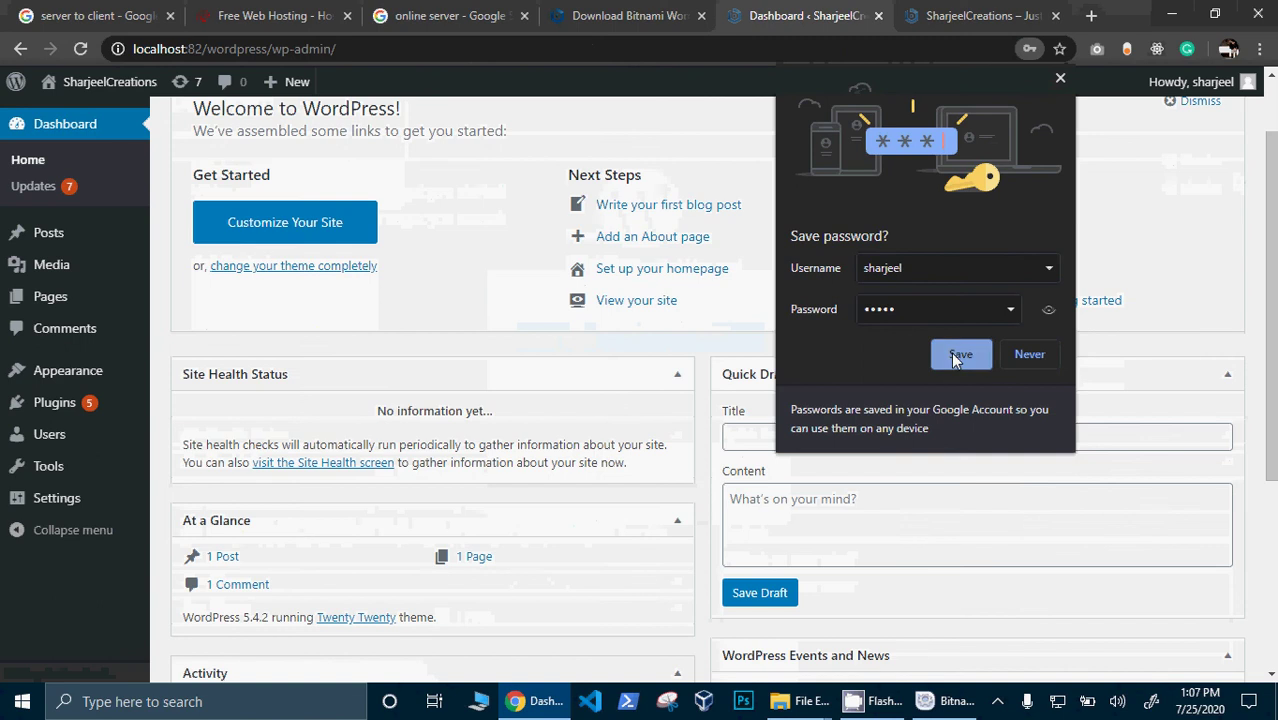
pyautogui.moveTo(1272, 262); pyautogui.dragTo(1268, 150)
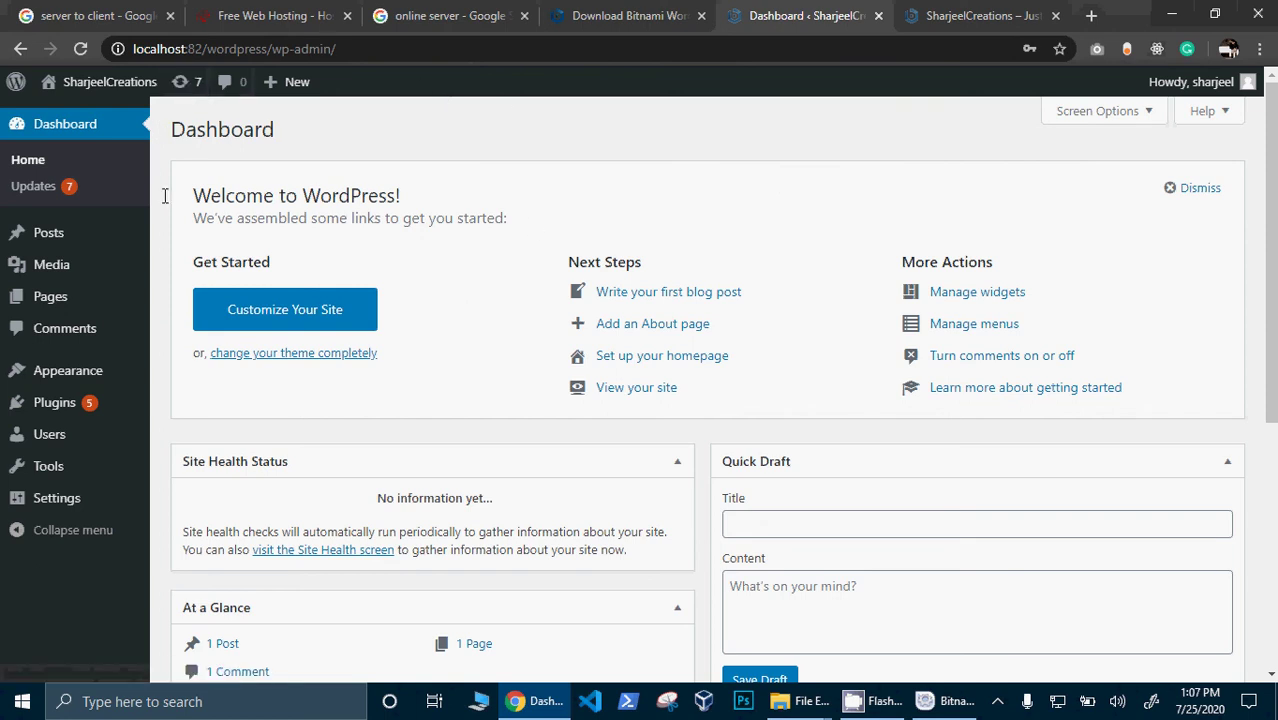
# - Open Visit Site in a new tab, view the homepage, then switch between the tabs
pyautogui.moveTo(64, 84)
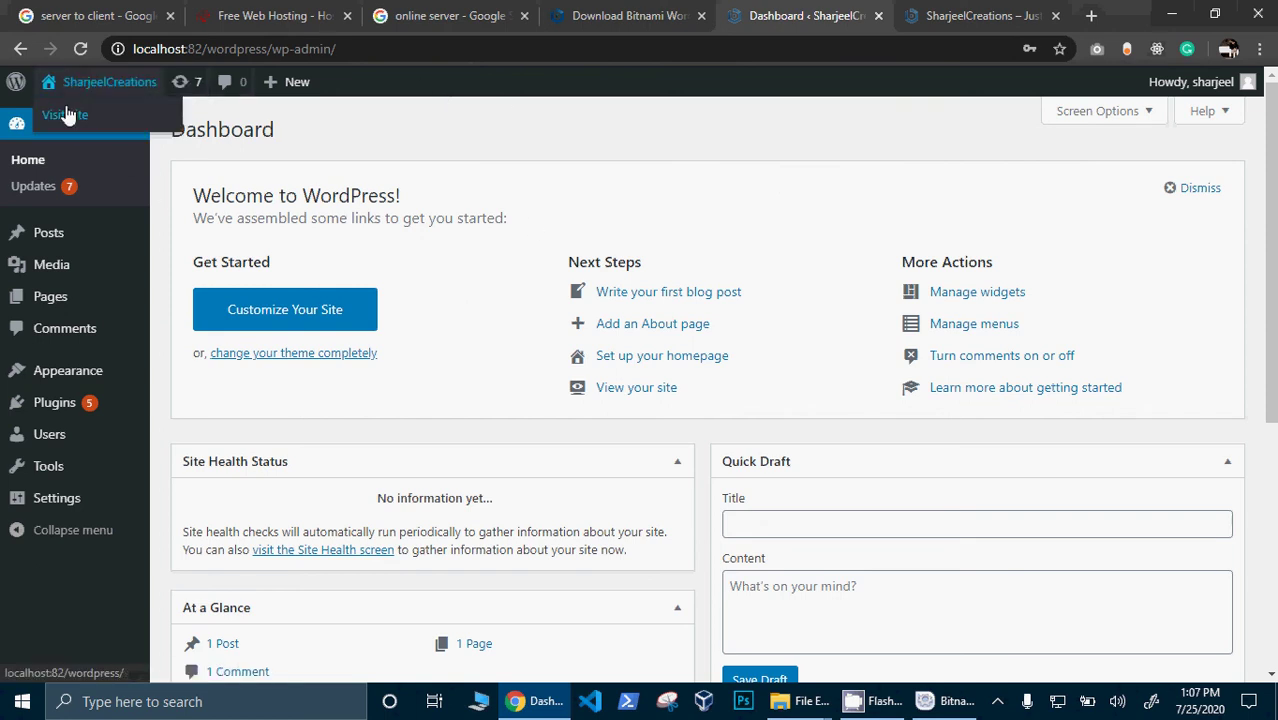
pyautogui.rightClick(66, 116)
pyautogui.click(89, 120)
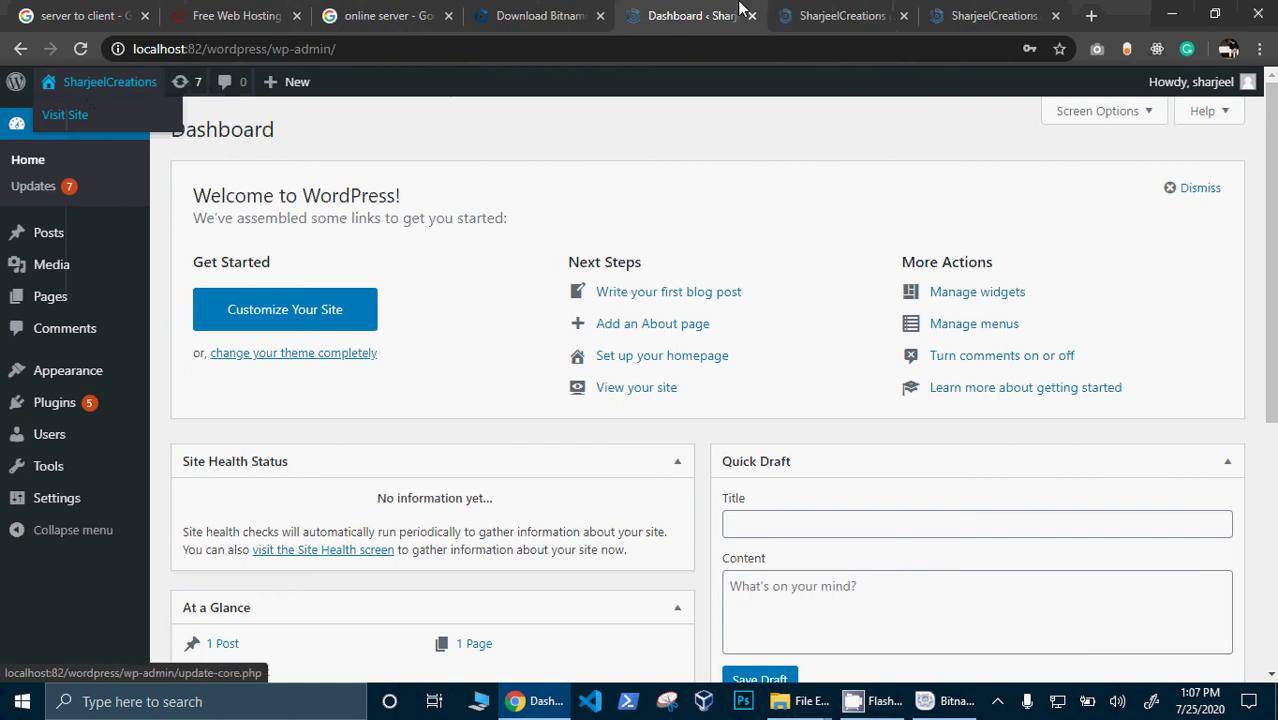
pyautogui.click(857, 10)
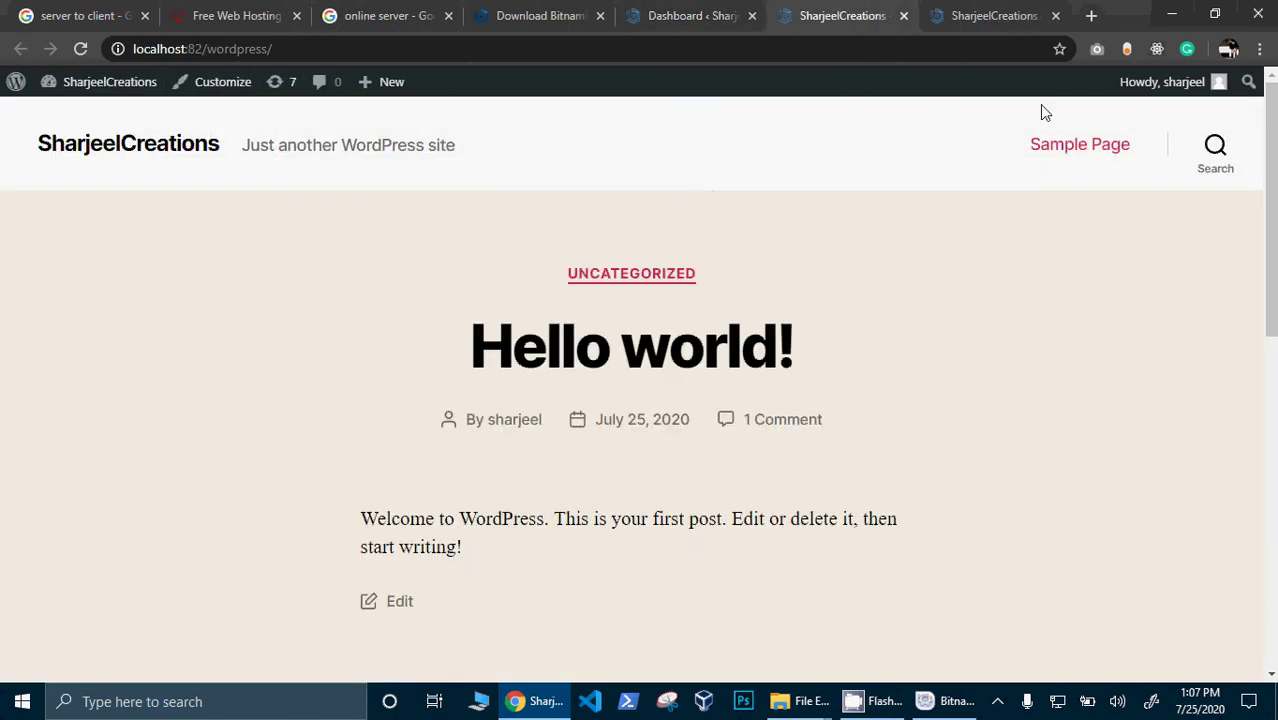
pyautogui.scroll(-1, 1272, 196)
pyautogui.moveTo(1272, 196); pyautogui.dragTo(1270, 560)
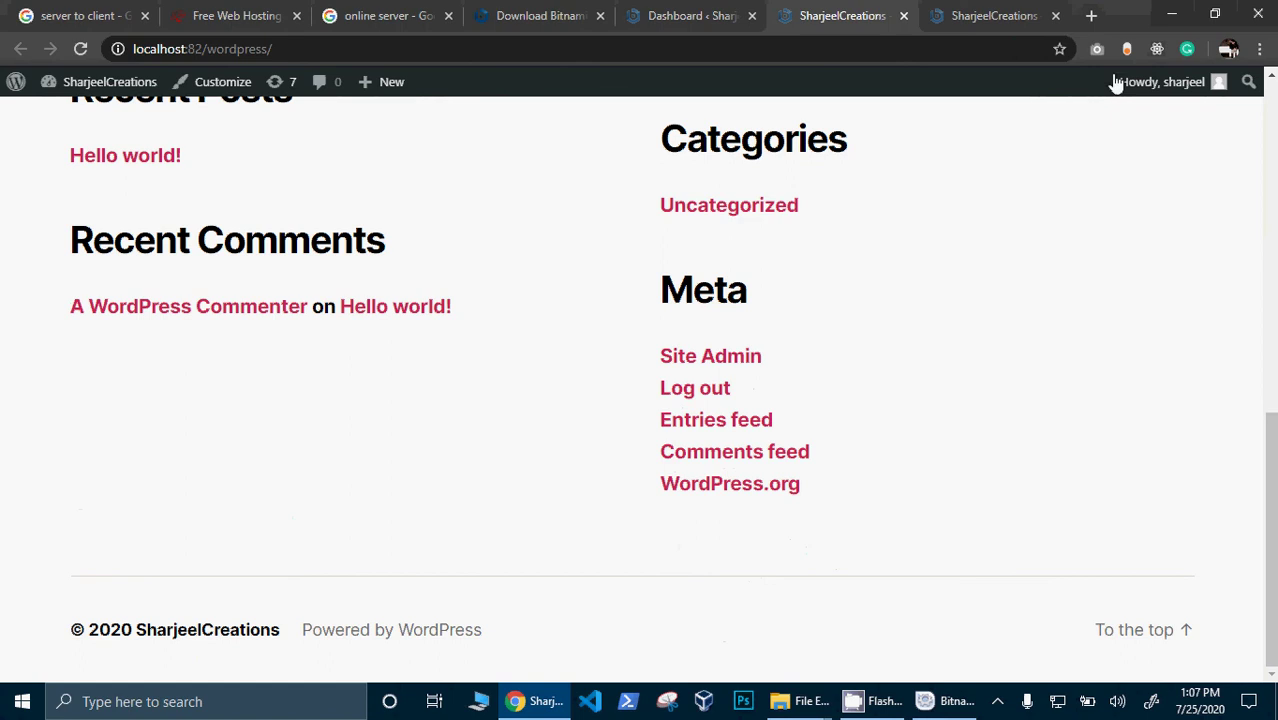
pyautogui.click(713, 12)
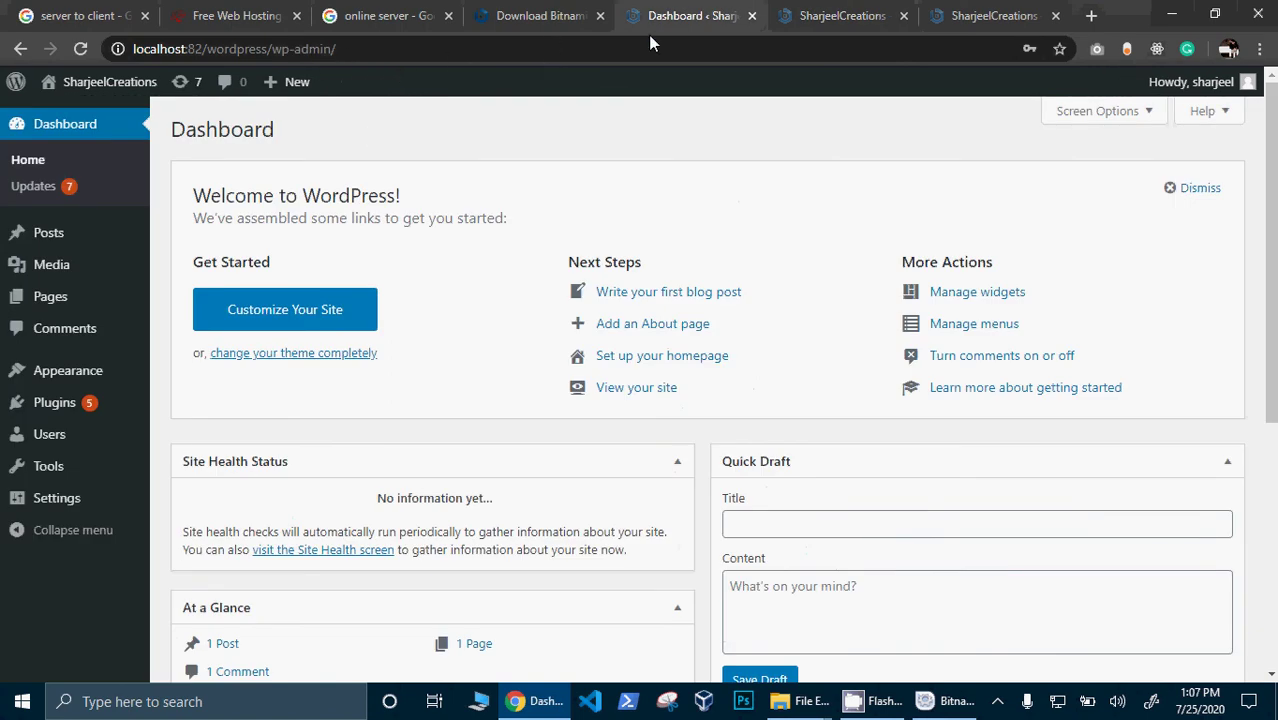
pyautogui.click(990, 15)
# - Replace the last tab's address with parhlo.com and load the Parhlo homepage
pyautogui.click(895, 52)
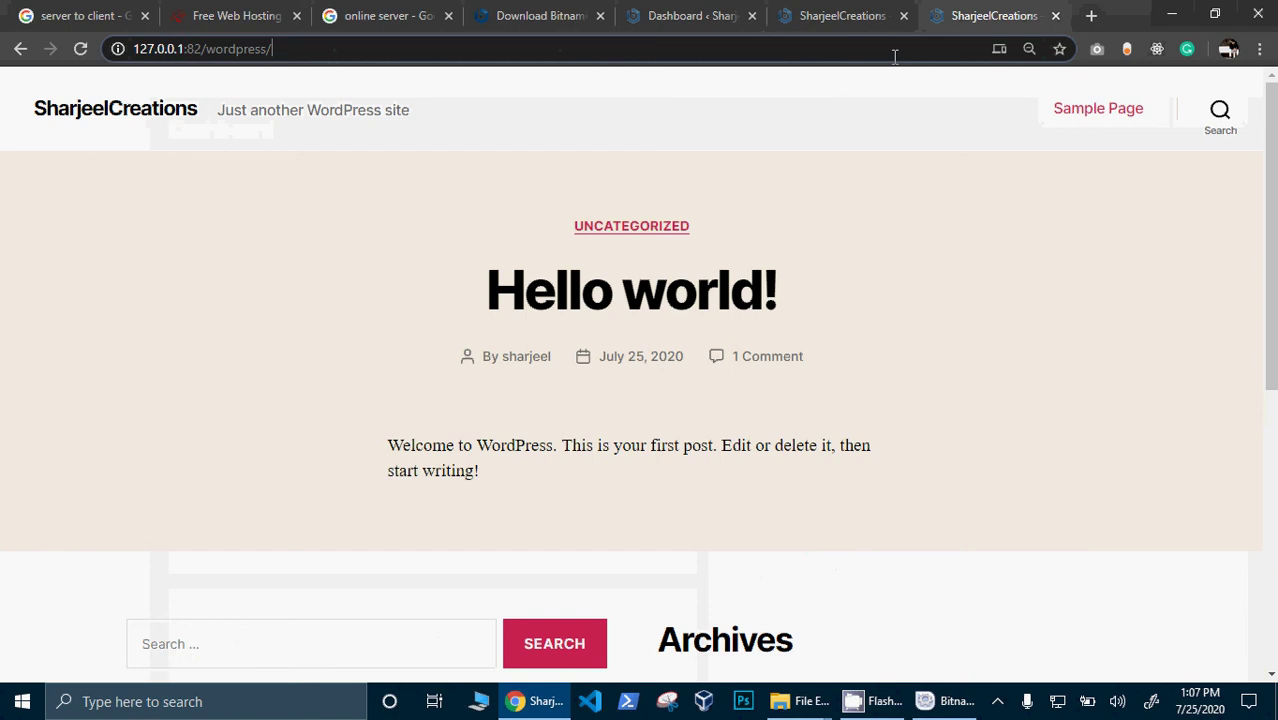
pyautogui.hotkey('ctrl', 'a')
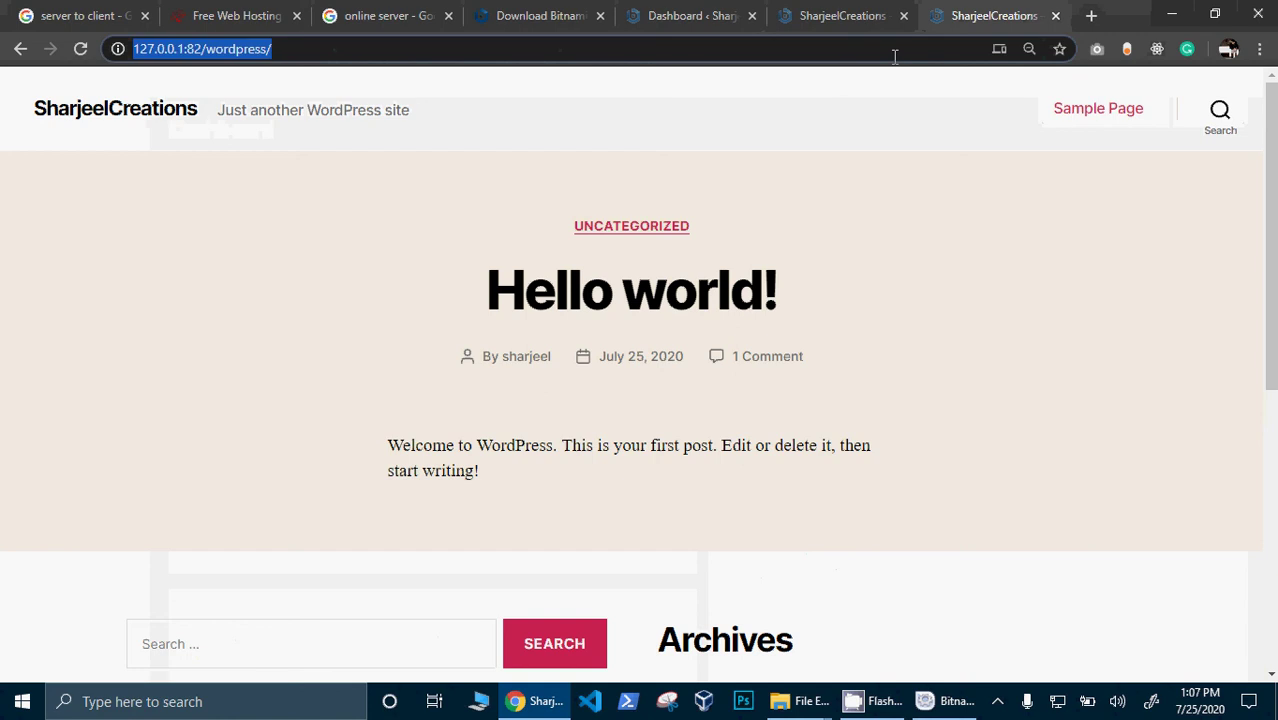
pyautogui.write('pa')
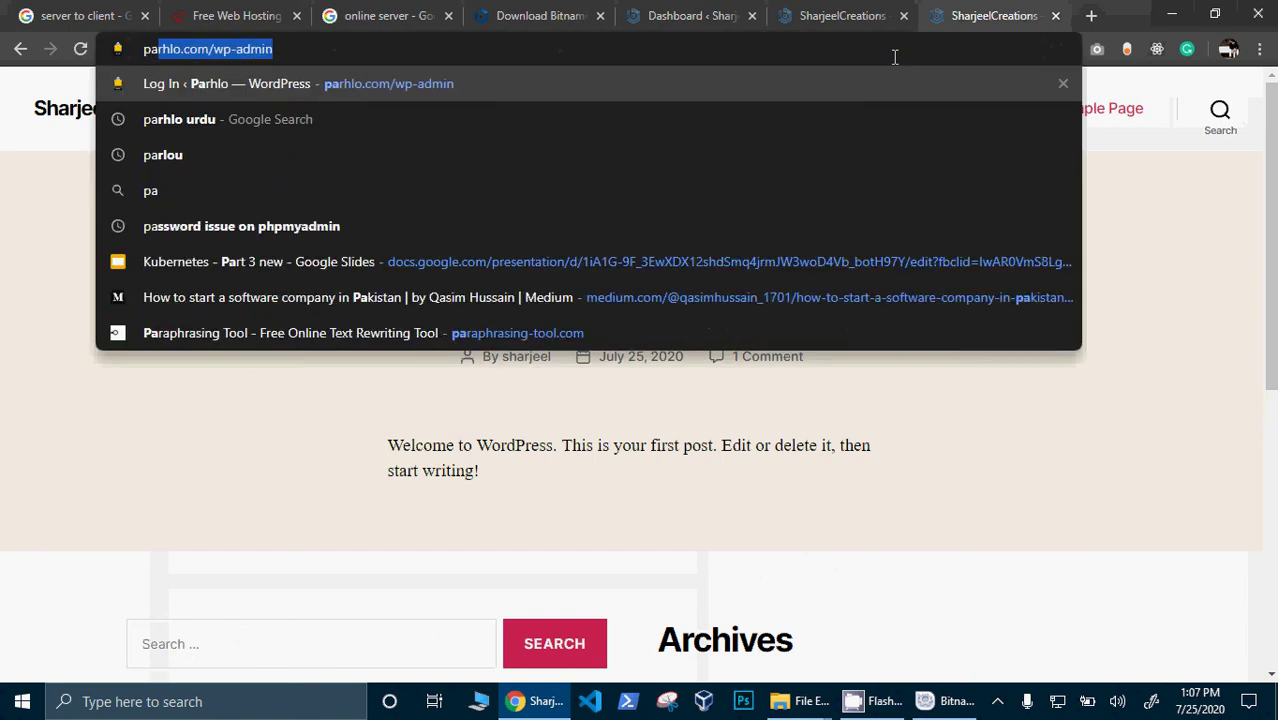
pyautogui.press('End')
pyautogui.press('BackSpace')
pyautogui.press('BackSpace')
pyautogui.press('BackSpace')
pyautogui.press('BackSpace')
pyautogui.press('BackSpace')
pyautogui.press('BackSpace')
pyautogui.press('BackSpace')
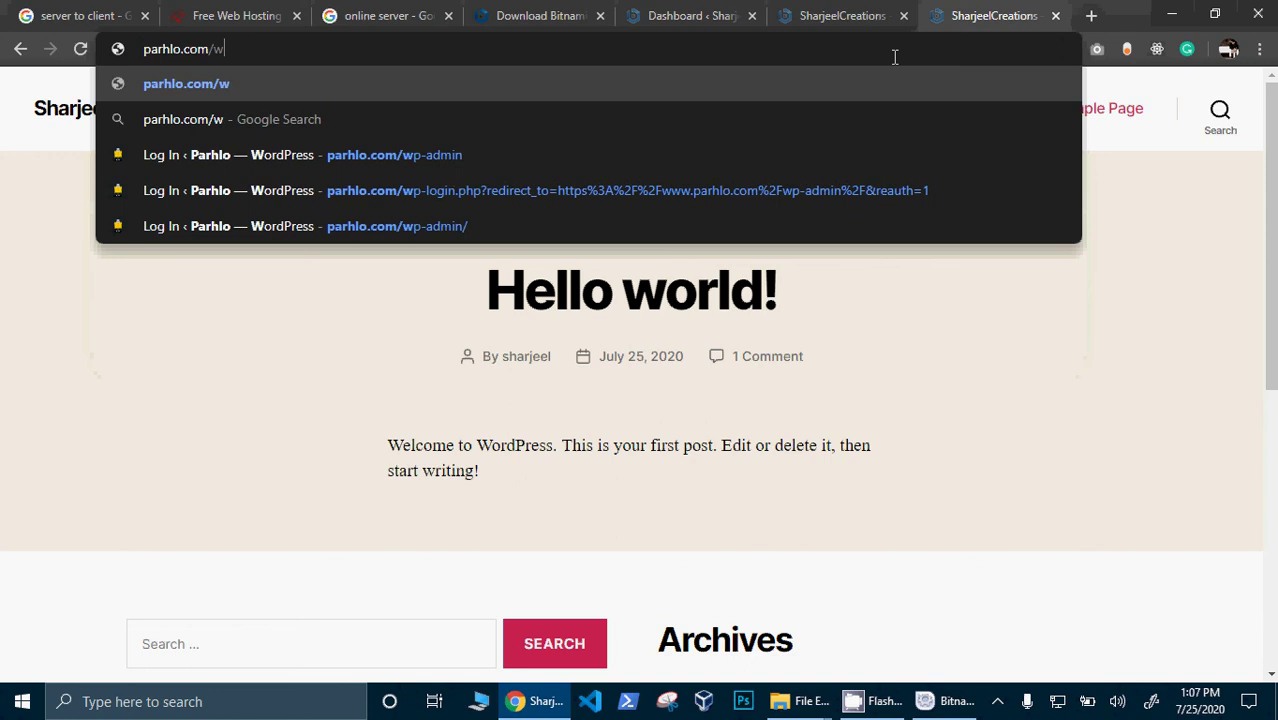
pyautogui.press('BackSpace')
pyautogui.press('Return')
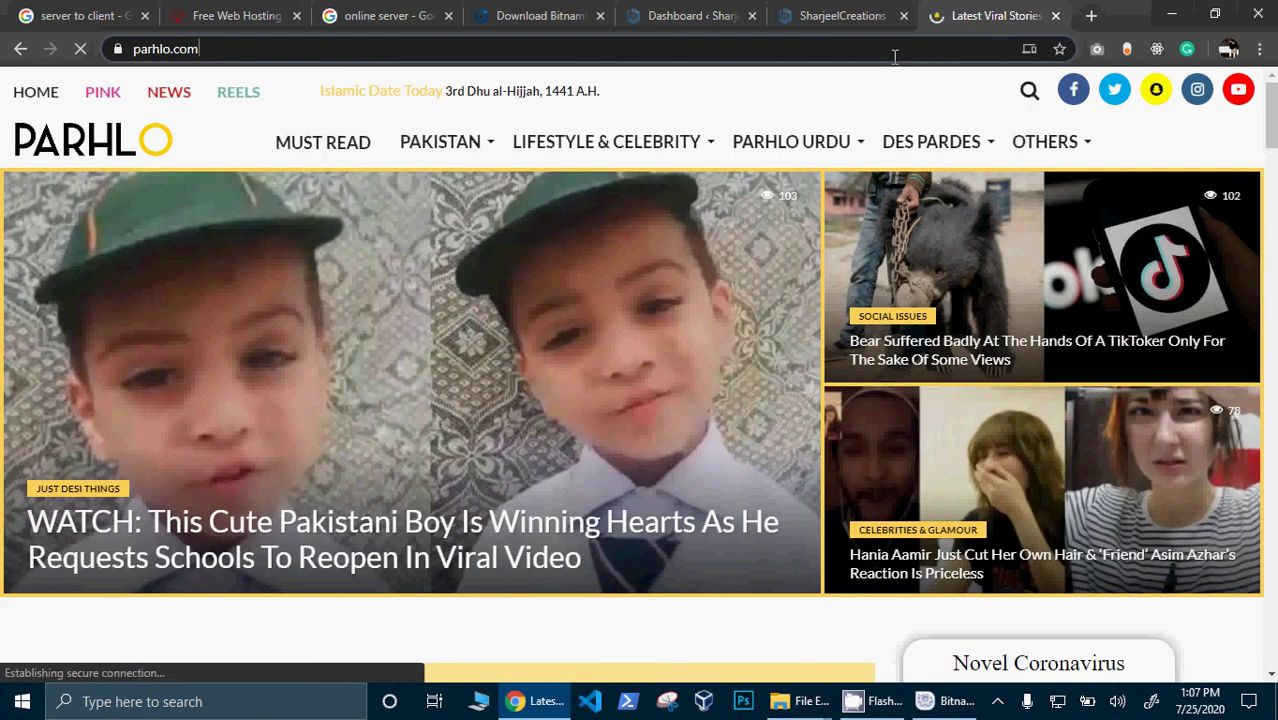
# - Open the Parhlo wp-admin login page, then return to the SharjeelCreations dashboard tab
pyautogui.write('//www.')
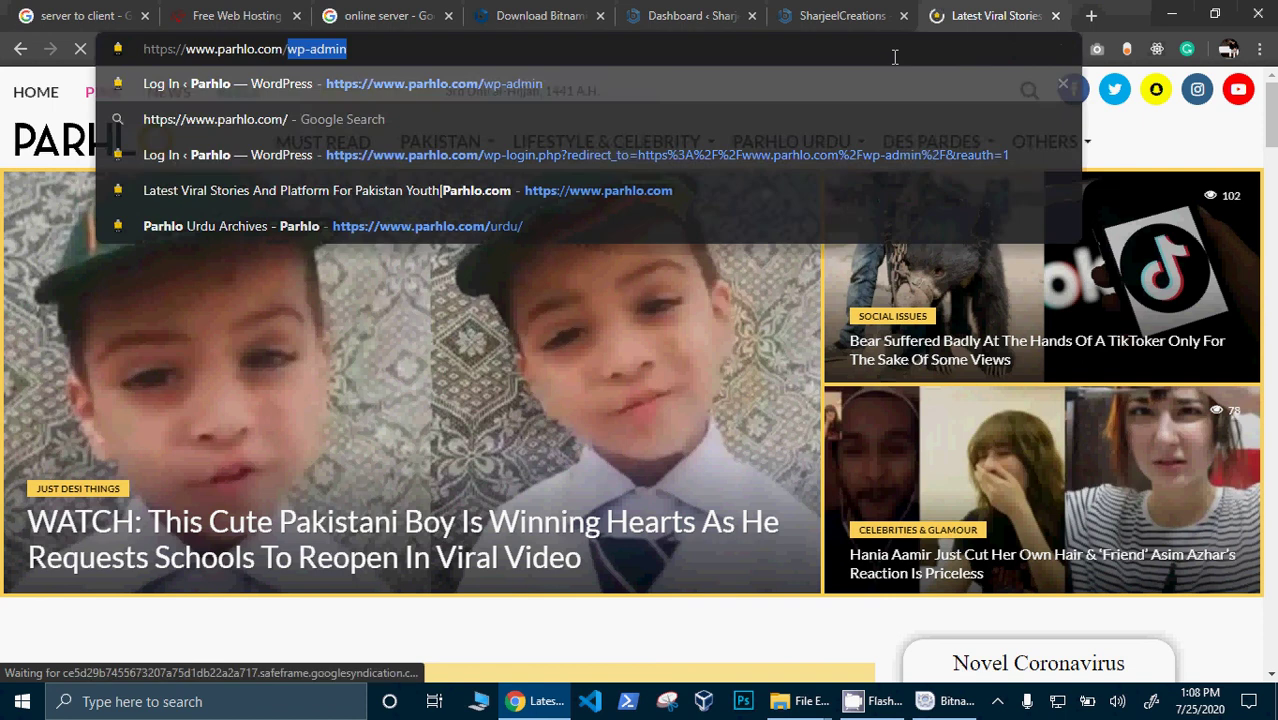
pyautogui.press('Return')
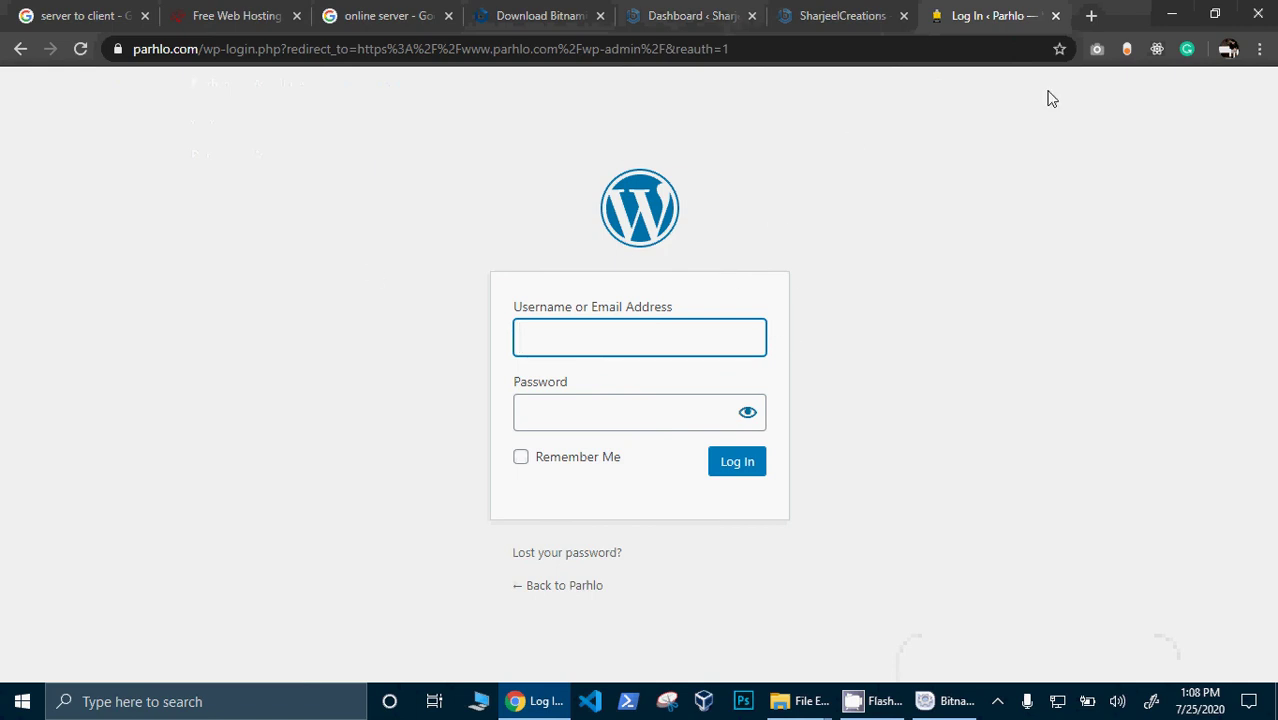
pyautogui.click(722, 14)
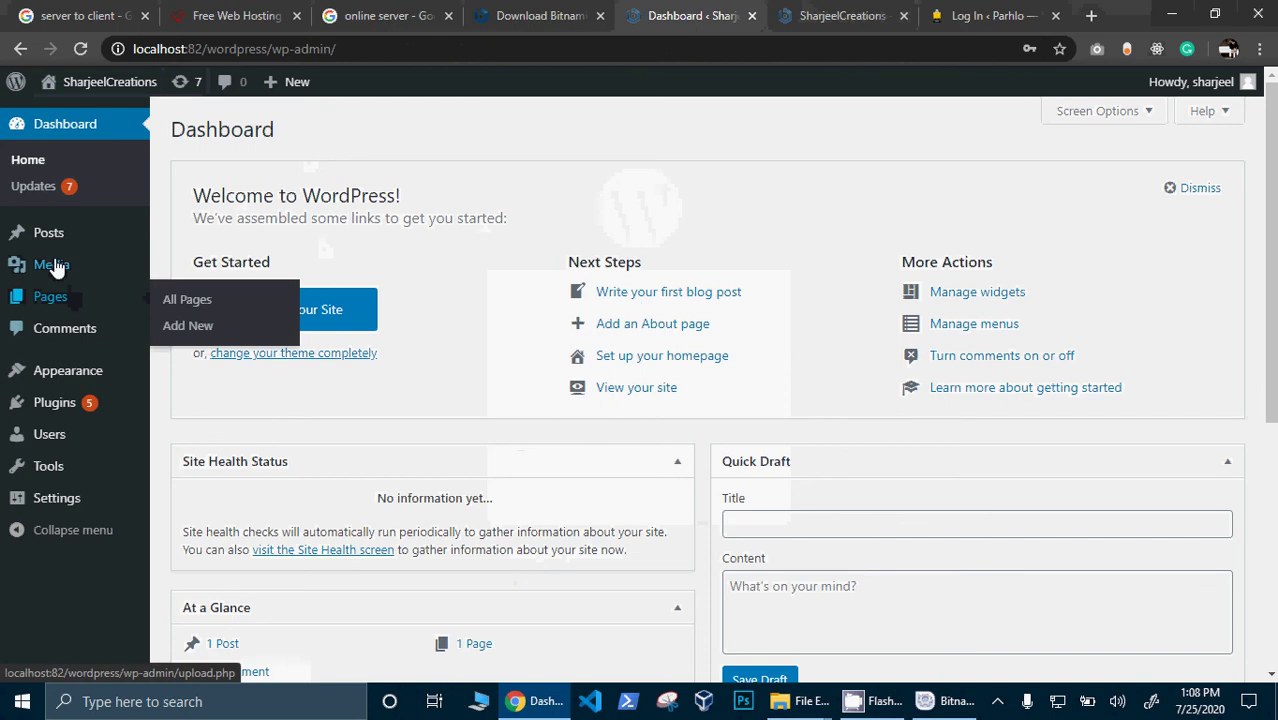
pyautogui.moveTo(57, 273)
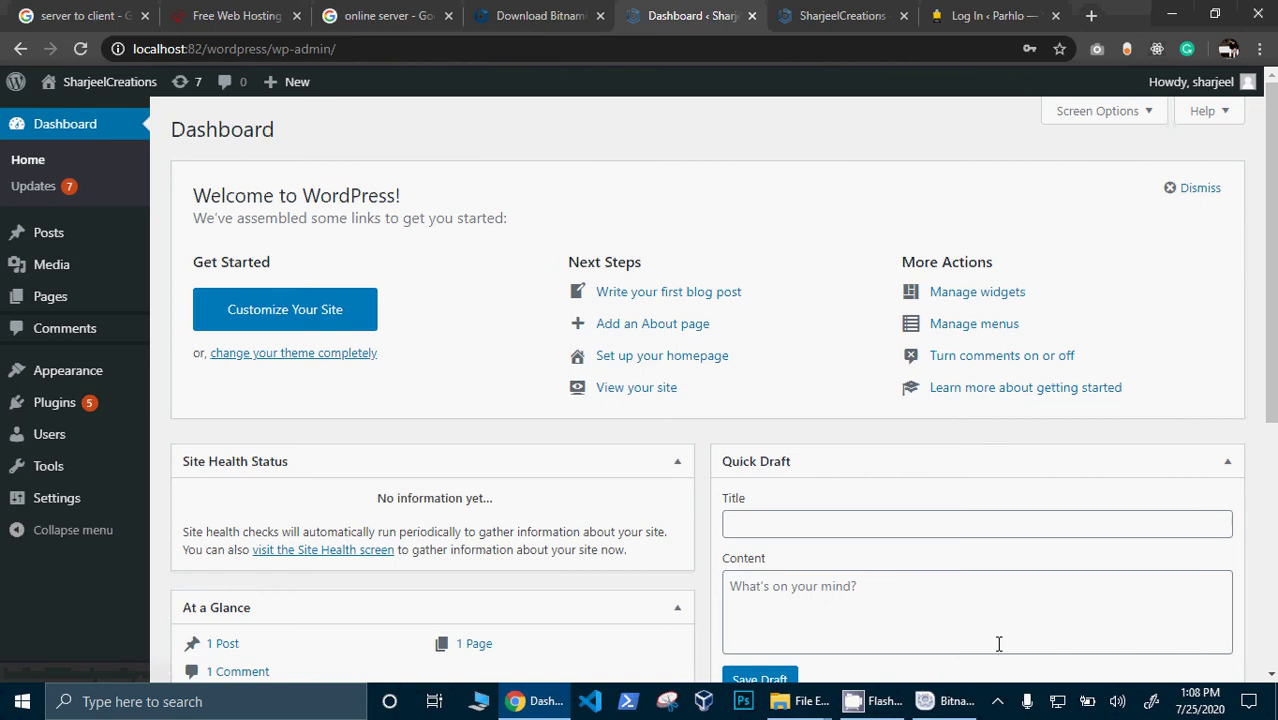
pyautogui.click(998, 703)
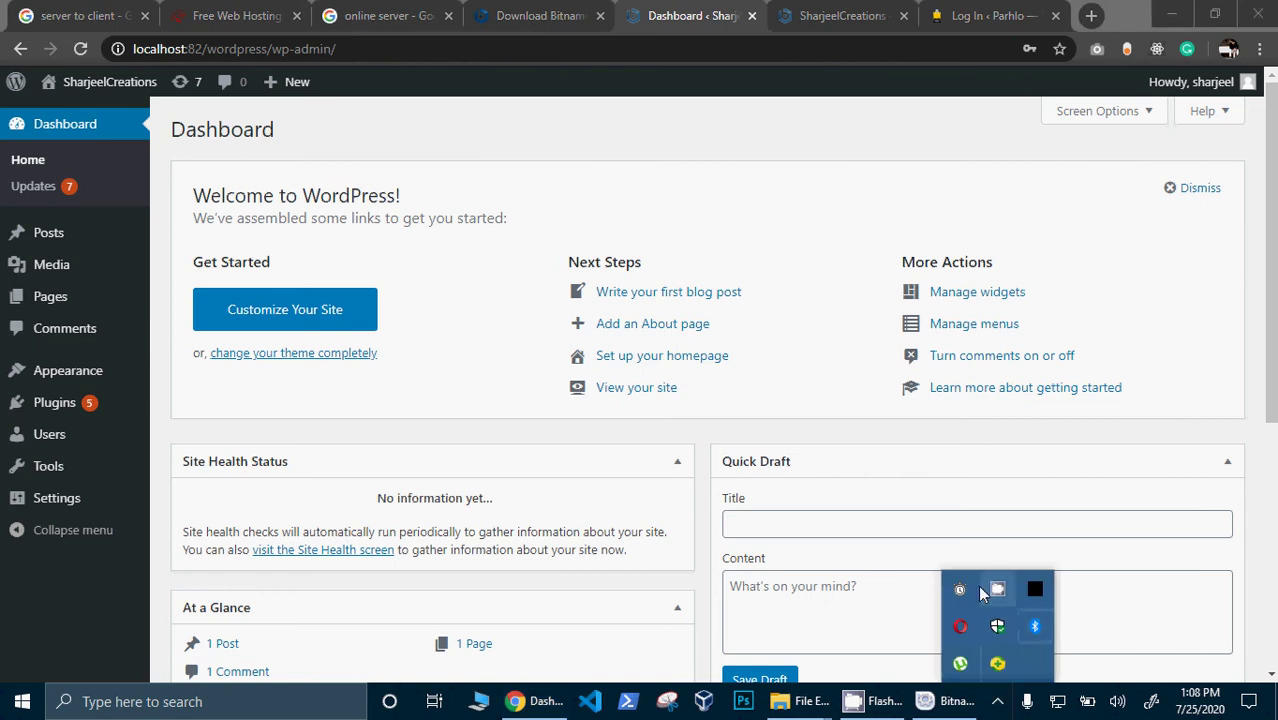
pyautogui.rightClick(983, 592)
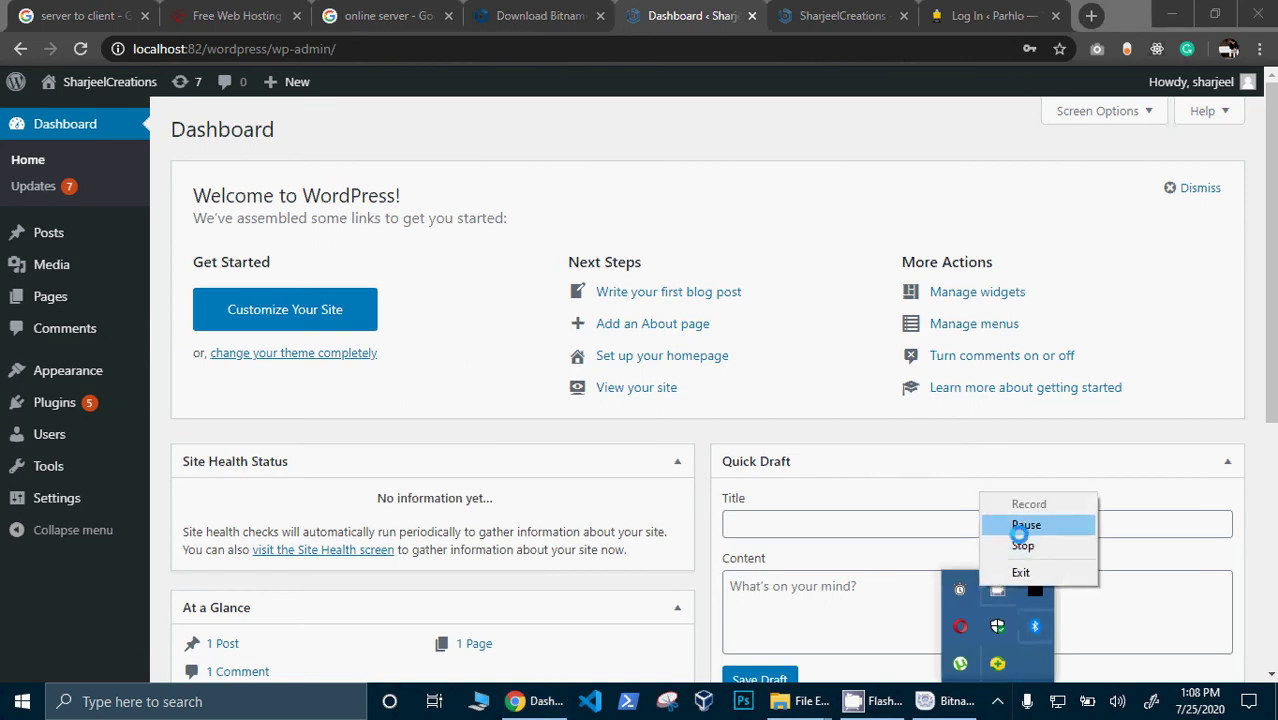